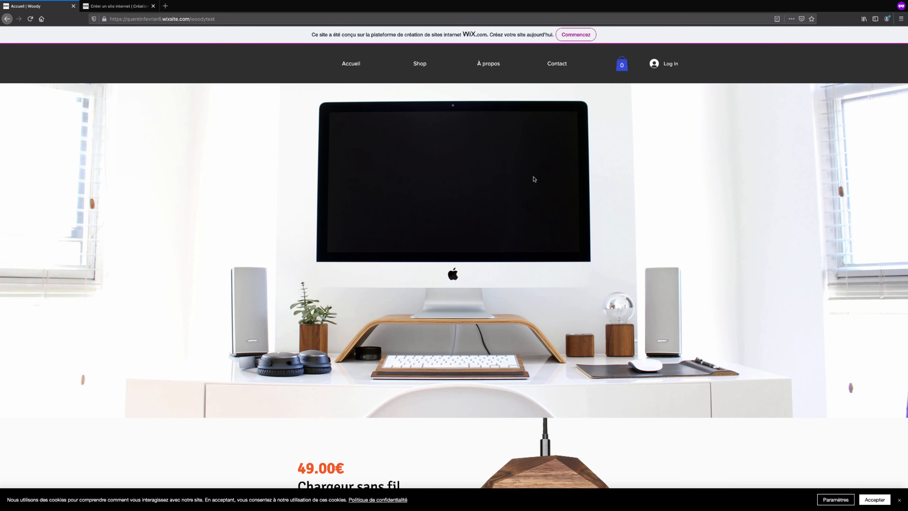
Look through the finished Woody demo homepage from the hero image down to the Chargeur QI section
{"action": "scroll", "coordinate": [535, 178], "scroll_direction": "down", "scroll_amount": 5}
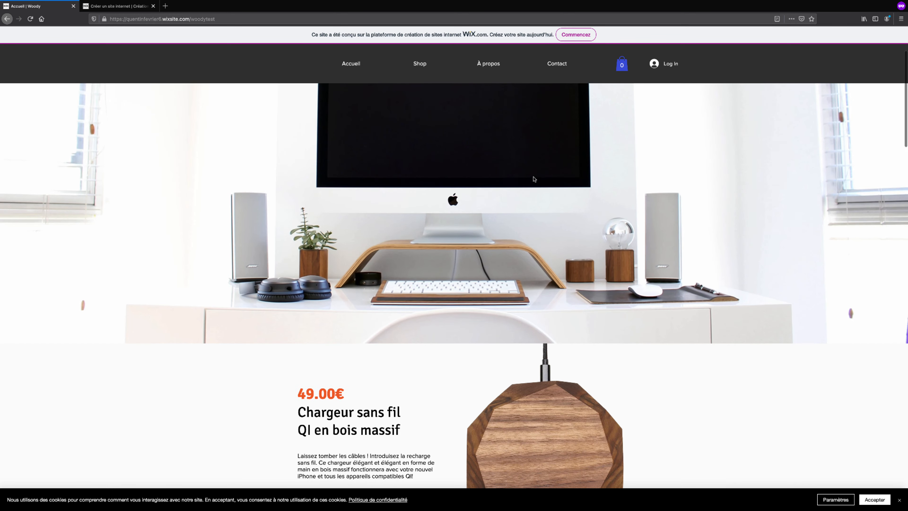
{"action": "scroll", "coordinate": [534, 179], "scroll_direction": "down", "scroll_amount": 6}
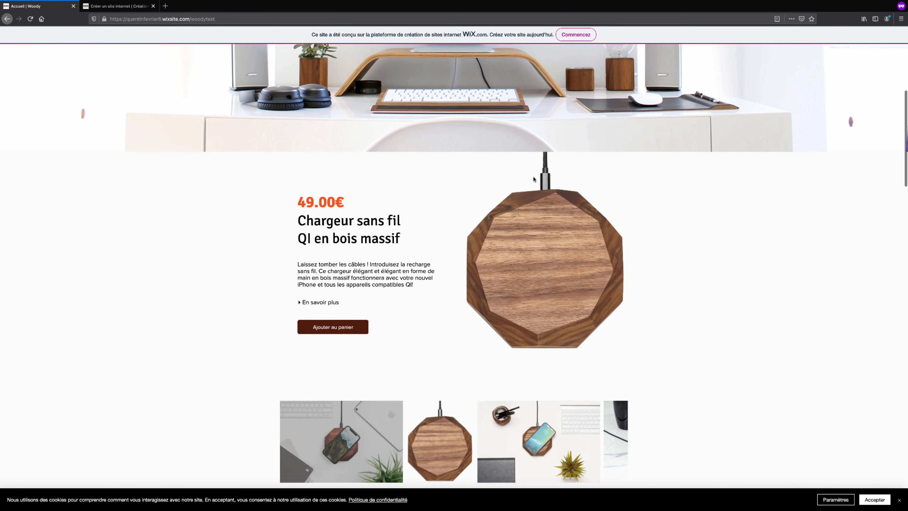
{"action": "scroll", "coordinate": [534, 179], "scroll_direction": "down", "scroll_amount": 5}
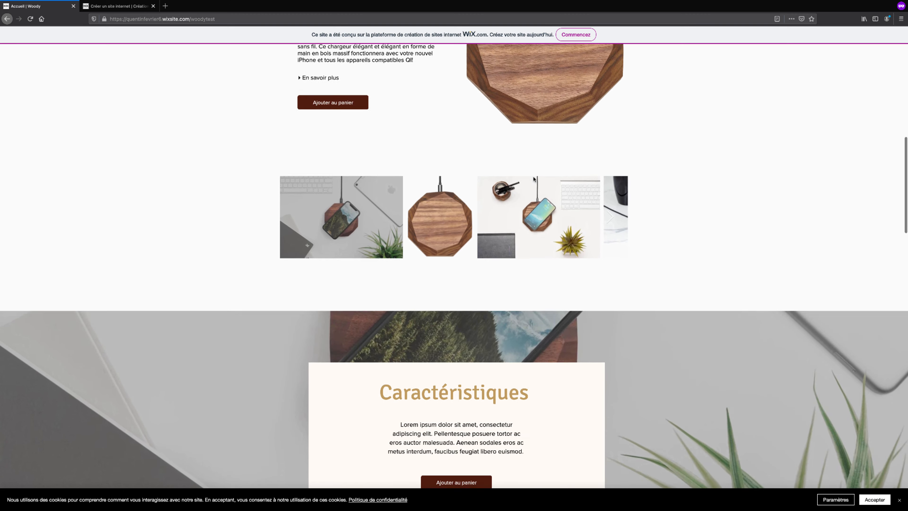
{"action": "scroll", "coordinate": [534, 180], "scroll_direction": "down", "scroll_amount": 6}
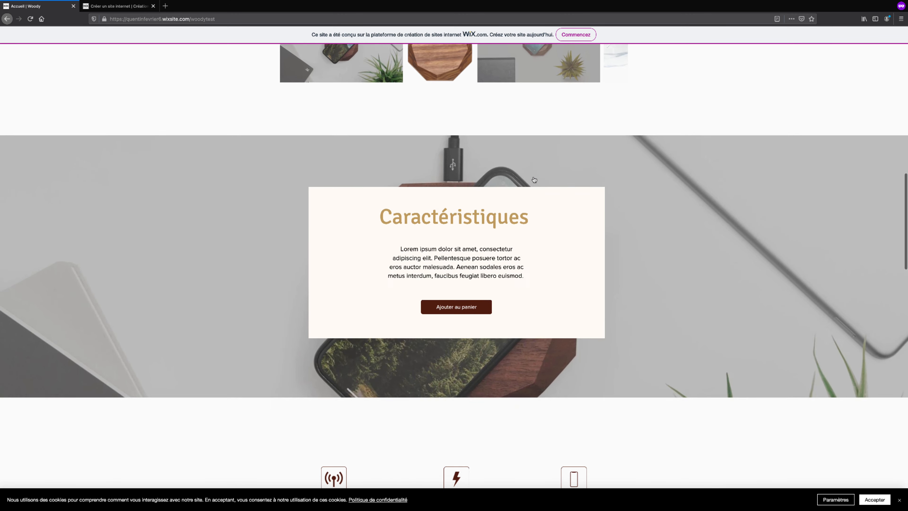
{"action": "scroll", "coordinate": [534, 180], "scroll_direction": "down", "scroll_amount": 6}
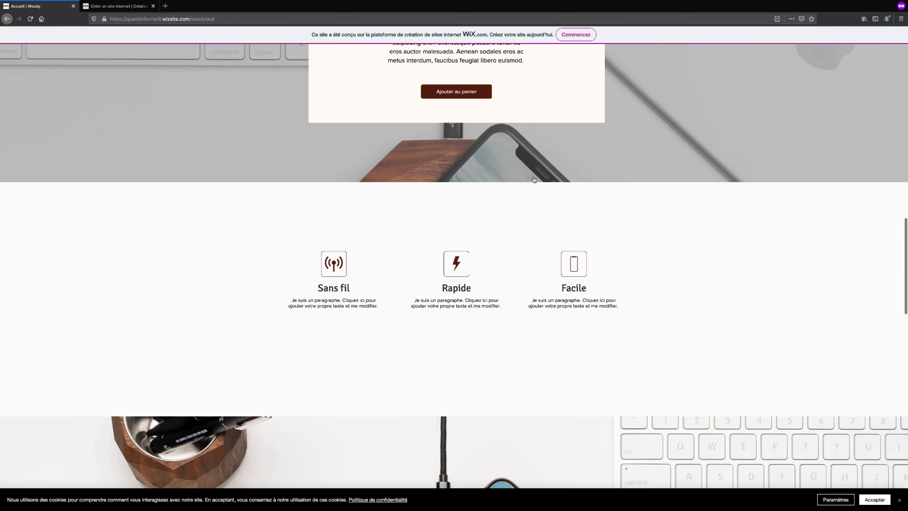
{"action": "scroll", "coordinate": [534, 180], "scroll_direction": "down", "scroll_amount": 5}
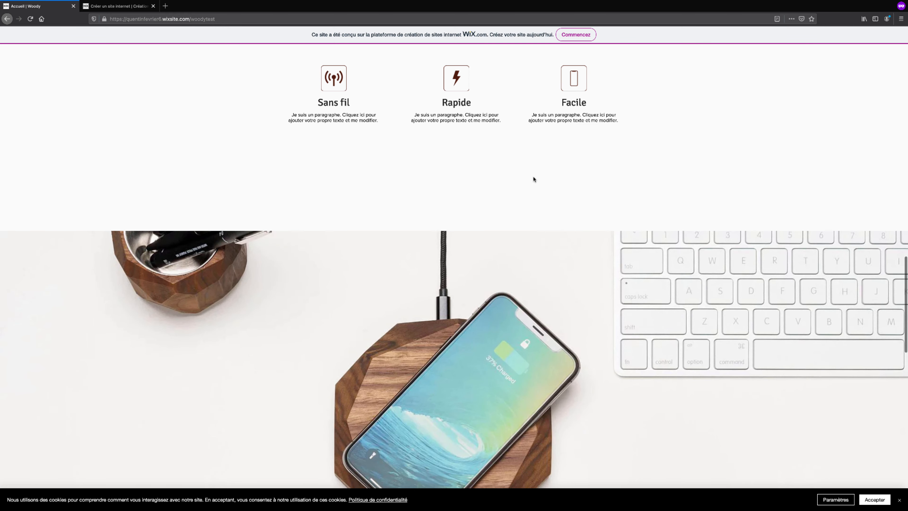
{"action": "scroll", "coordinate": [533, 179], "scroll_direction": "down", "scroll_amount": 5}
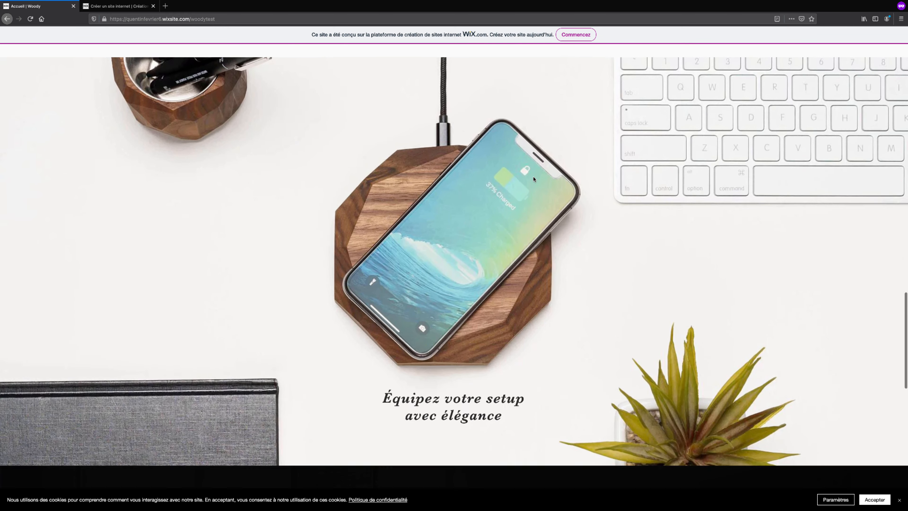
{"action": "scroll", "coordinate": [534, 178], "scroll_direction": "down", "scroll_amount": 4}
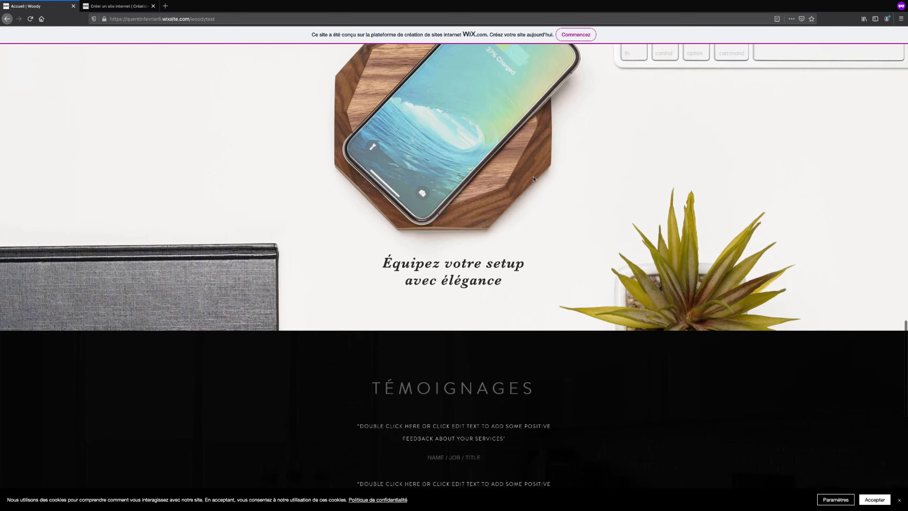
{"action": "scroll", "coordinate": [534, 179], "scroll_direction": "down", "scroll_amount": 5}
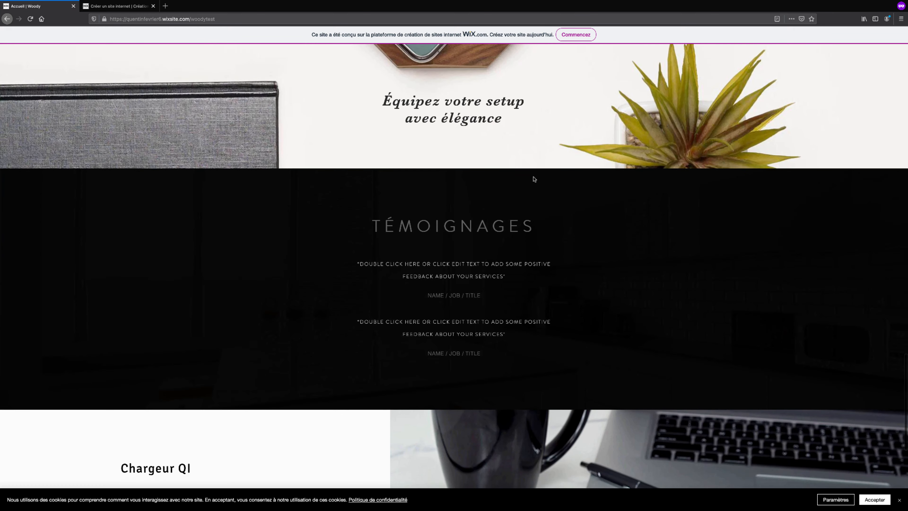
{"action": "scroll", "coordinate": [534, 179], "scroll_direction": "down", "scroll_amount": 4}
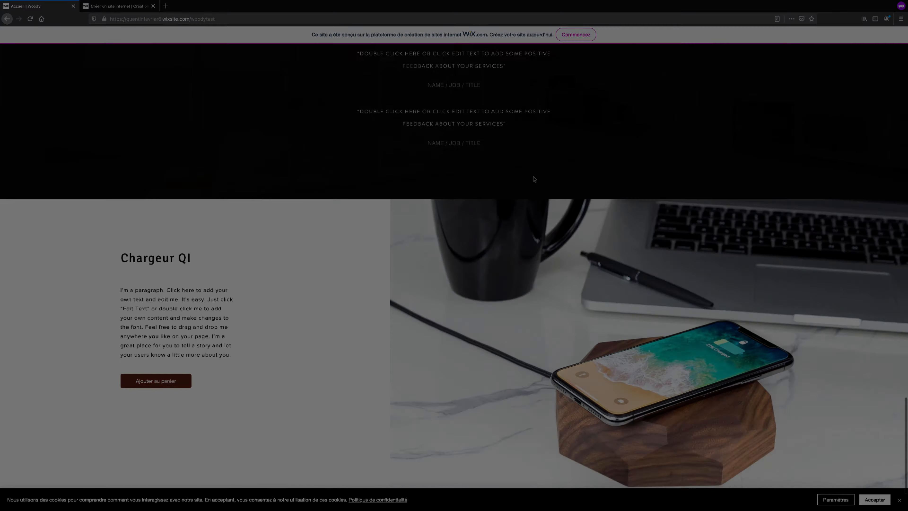
{"action": "left_click", "coordinate": [521, 178]}
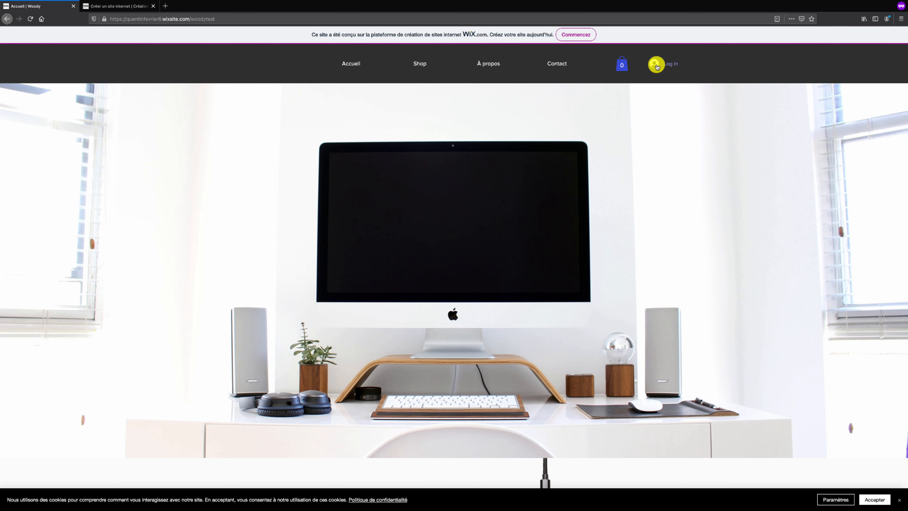
Review the demo page's product block, gallery, Caractéristiques, feature icons, Témoignages and footer social links in more detail
{"action": "scroll", "coordinate": [559, 156], "scroll_direction": "down", "scroll_amount": 3}
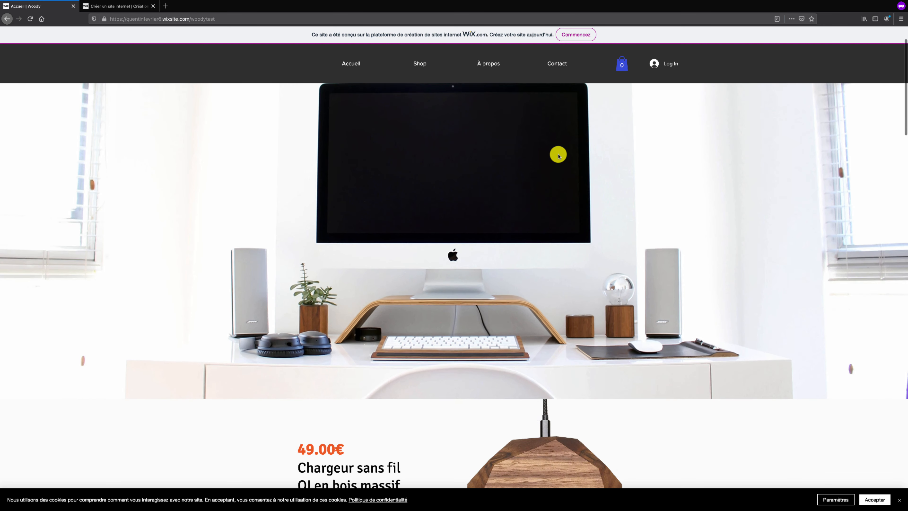
{"action": "scroll", "coordinate": [559, 156], "scroll_direction": "down", "scroll_amount": 3}
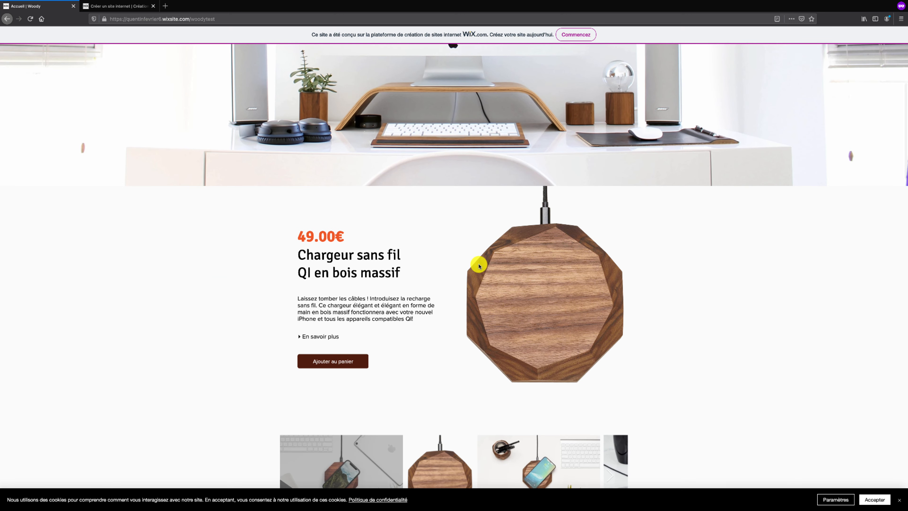
{"action": "scroll", "coordinate": [479, 265], "scroll_direction": "down", "scroll_amount": 3}
{"action": "scroll", "coordinate": [479, 265], "scroll_direction": "down", "scroll_amount": 1}
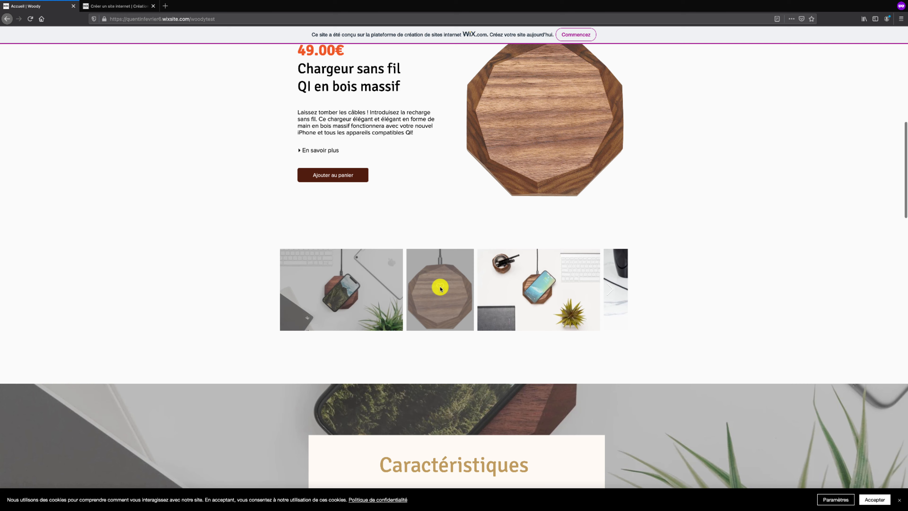
{"action": "scroll", "coordinate": [489, 196], "scroll_direction": "down", "scroll_amount": 4}
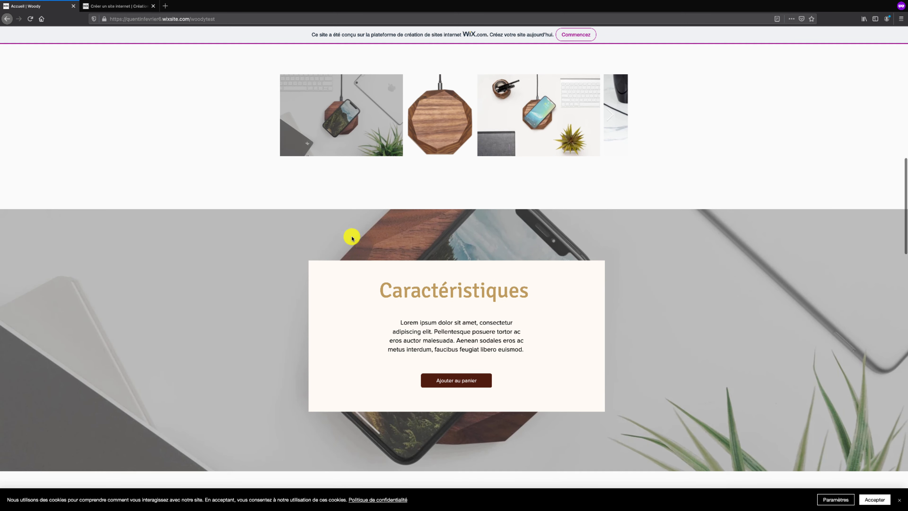
{"action": "scroll", "coordinate": [367, 219], "scroll_direction": "down", "scroll_amount": 8}
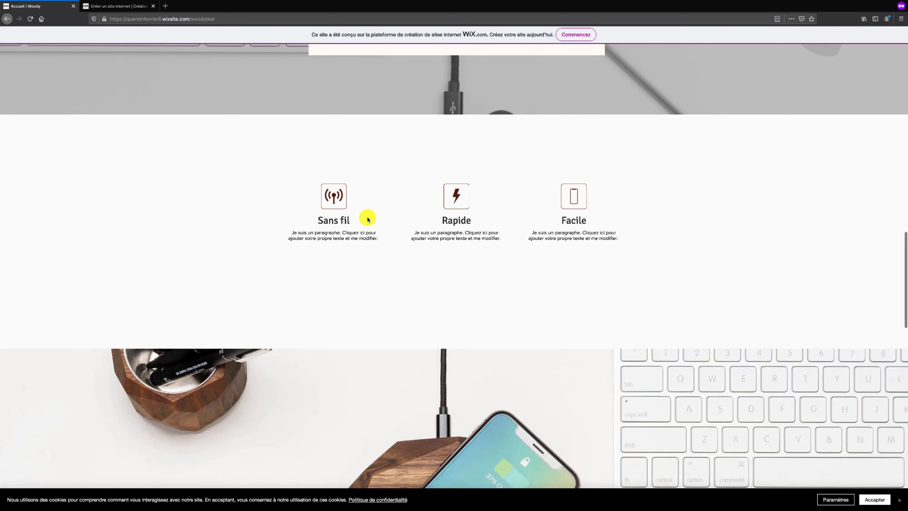
{"action": "scroll", "coordinate": [367, 219], "scroll_direction": "down", "scroll_amount": 15}
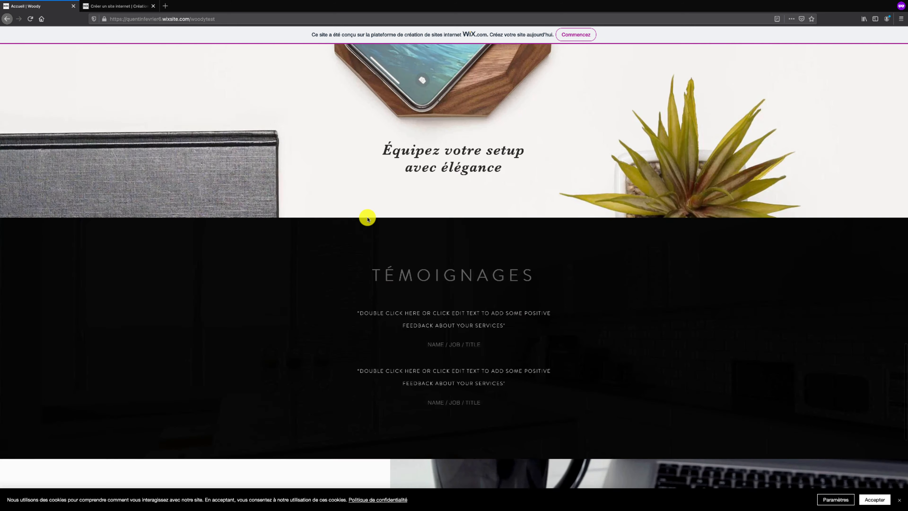
{"action": "scroll", "coordinate": [372, 244], "scroll_direction": "down", "scroll_amount": 7}
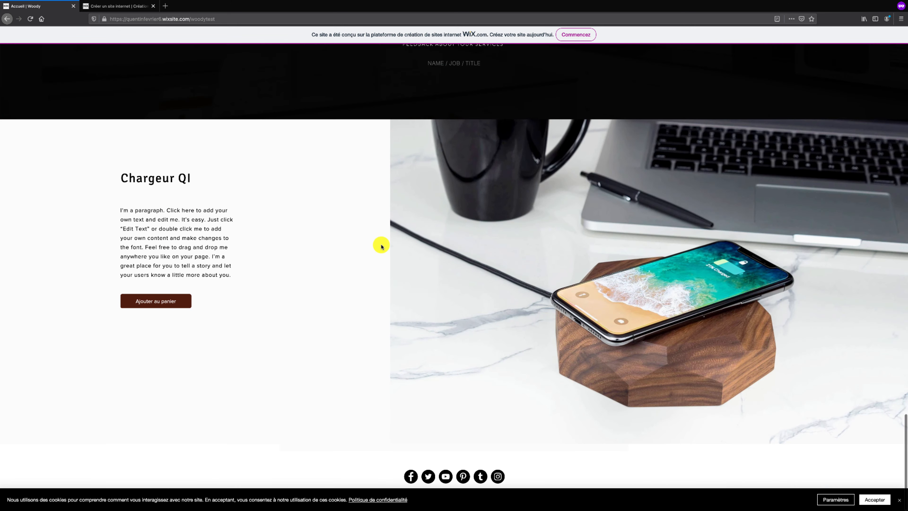
{"action": "scroll", "coordinate": [411, 255], "scroll_direction": "down", "scroll_amount": 1}
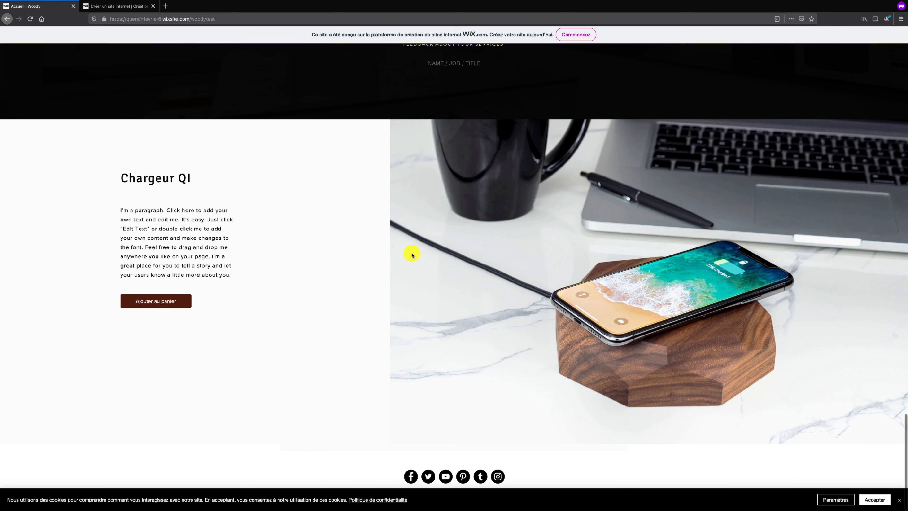
{"action": "scroll", "coordinate": [565, 175], "scroll_direction": "up", "scroll_amount": 1}
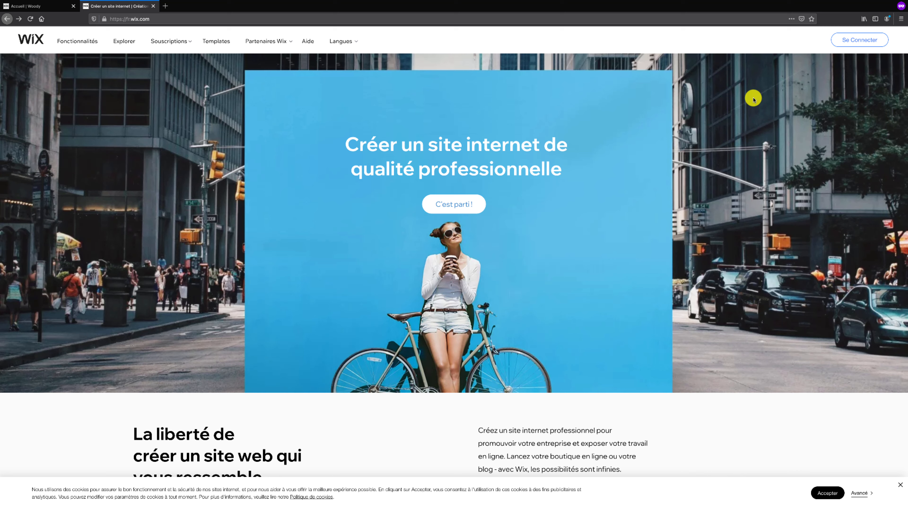
Log in to the existing Wix account and start a new site in the Boutiques en Ligne category
{"action": "left_click", "coordinate": [857, 42]}
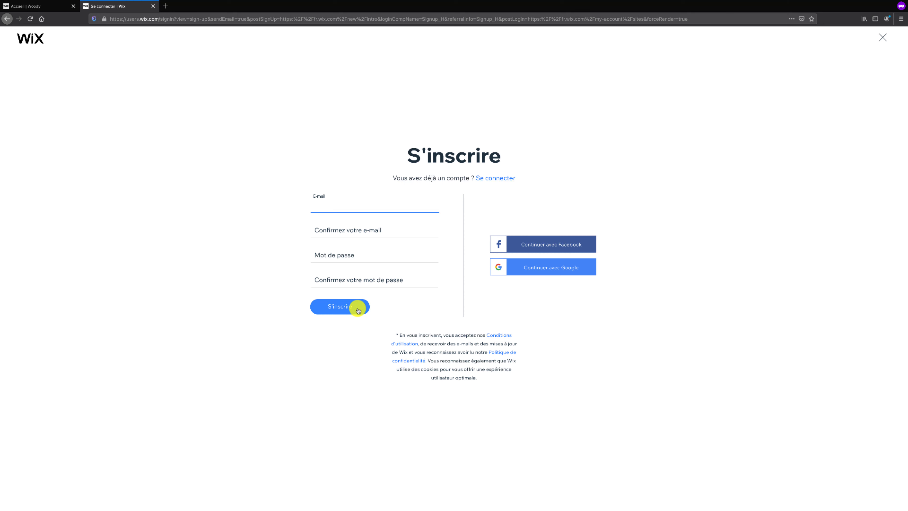
{"action": "left_click", "coordinate": [506, 179]}
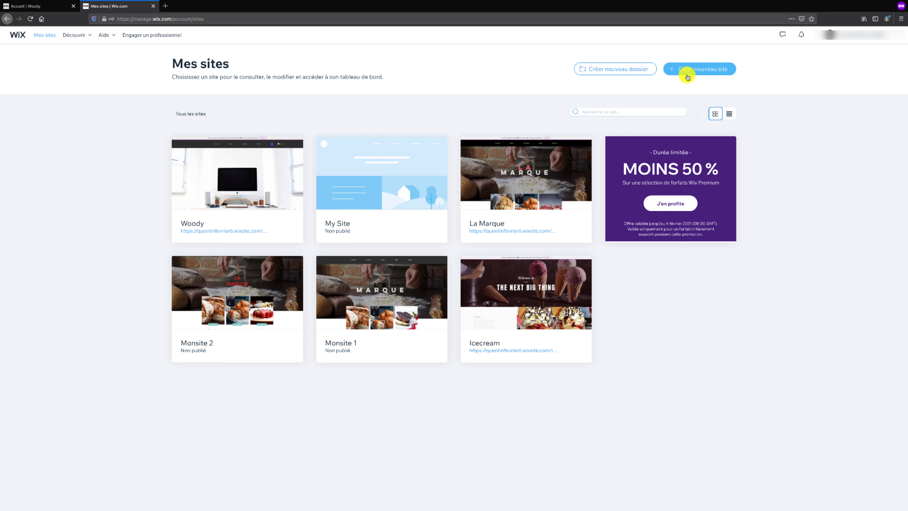
{"action": "left_click", "coordinate": [707, 70]}
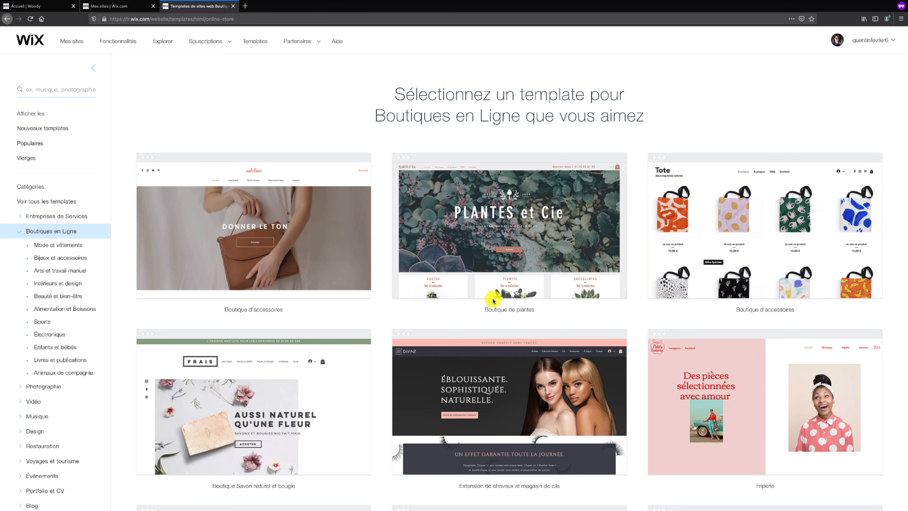
Browse the Boutiques en Ligne templates, preview the Extension de cheveux et magasin de cils template and close its preview
{"action": "mouse_move", "coordinate": [466, 289]}
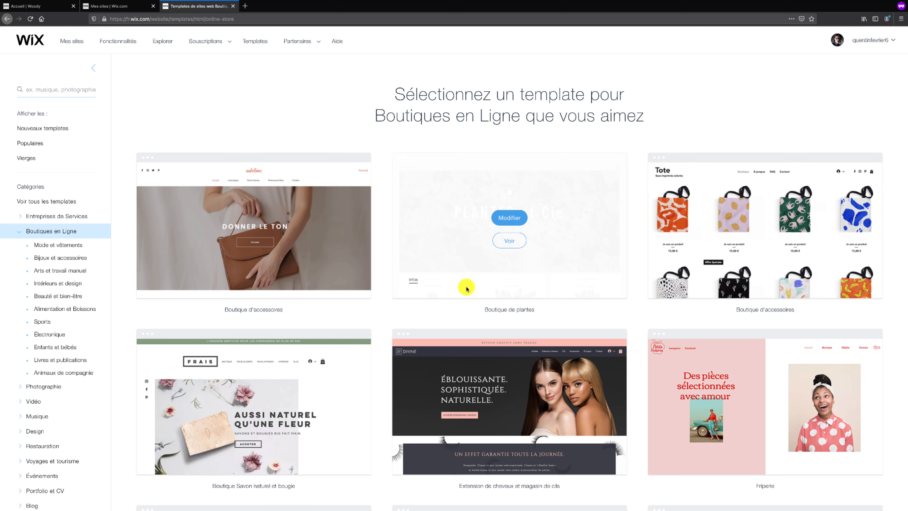
{"action": "scroll", "coordinate": [461, 272], "scroll_direction": "down", "scroll_amount": 1}
{"action": "scroll", "coordinate": [458, 247], "scroll_direction": "down", "scroll_amount": 4}
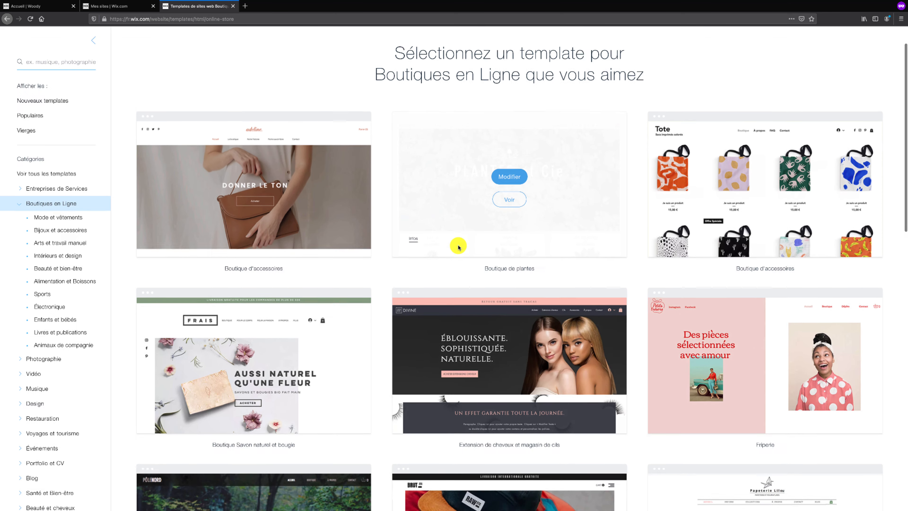
{"action": "scroll", "coordinate": [459, 247], "scroll_direction": "down", "scroll_amount": 2}
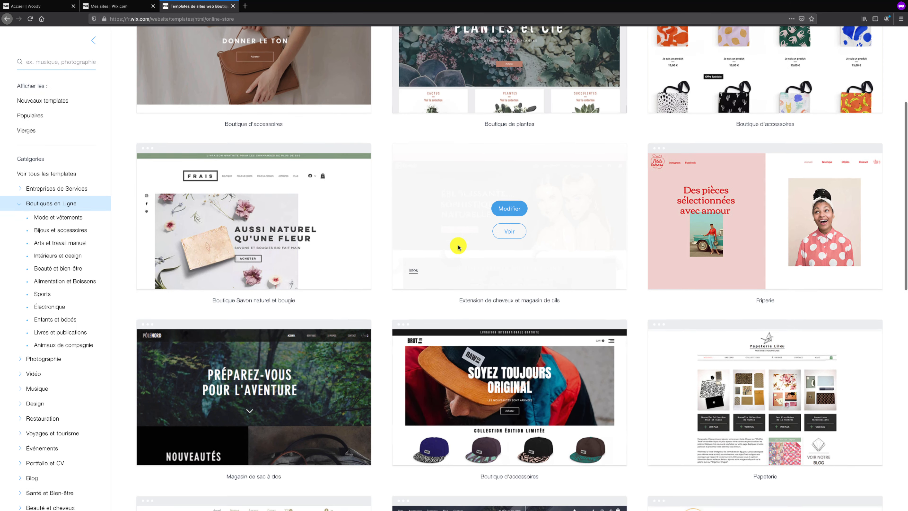
{"action": "left_click", "coordinate": [510, 224]}
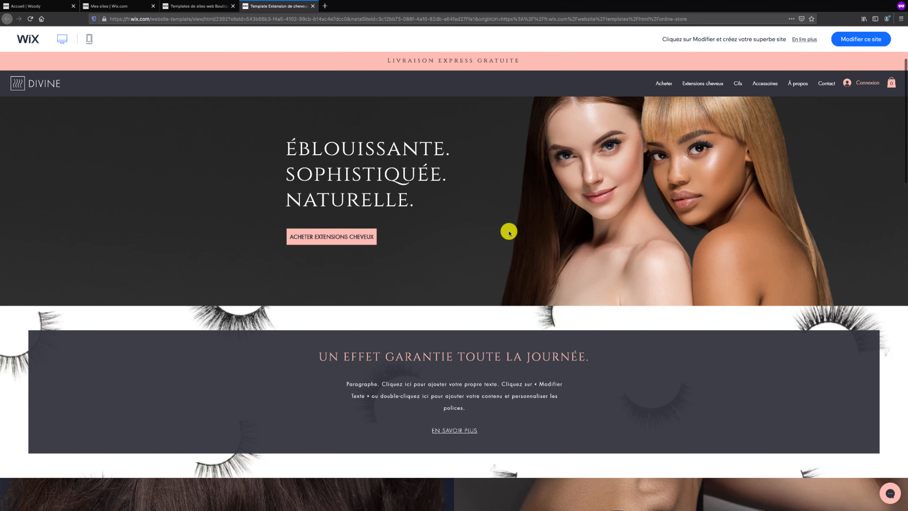
{"action": "scroll", "coordinate": [510, 232], "scroll_direction": "down", "scroll_amount": 4}
{"action": "scroll", "coordinate": [509, 232], "scroll_direction": "down", "scroll_amount": 8}
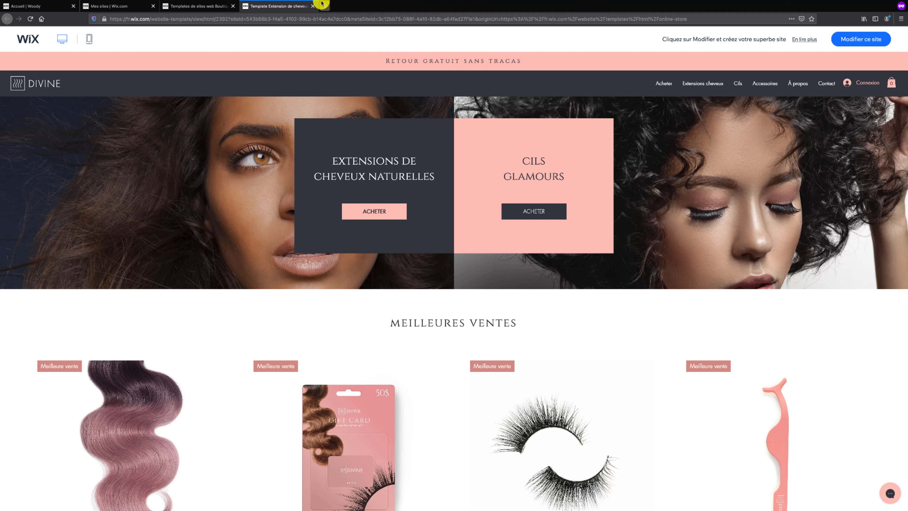
{"action": "left_click", "coordinate": [313, 6]}
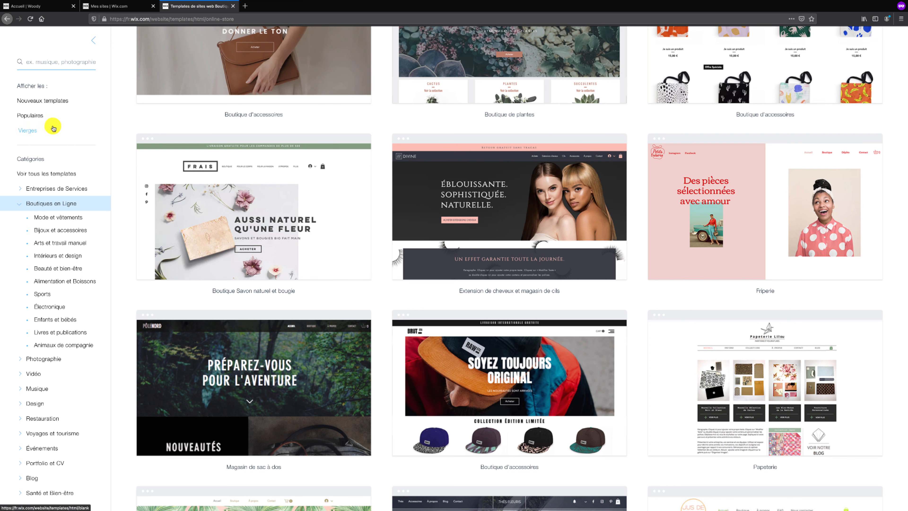
Choose the empty Template Vierge from the blank templates, open it for editing and dismiss the welcome dialog
{"action": "left_click", "coordinate": [31, 131]}
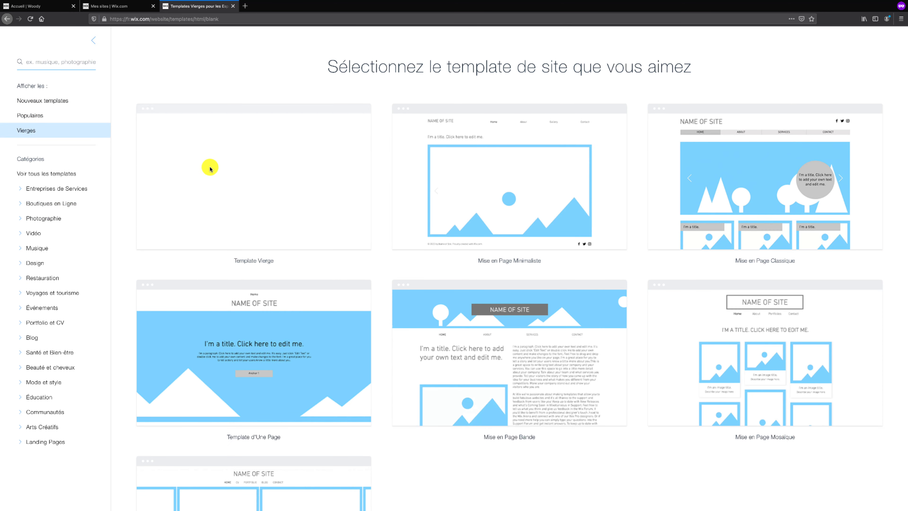
{"action": "mouse_move", "coordinate": [431, 174]}
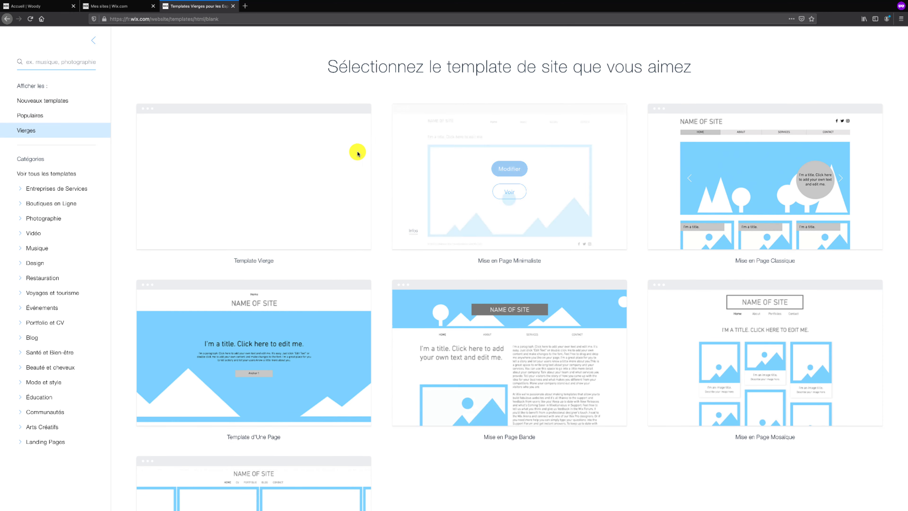
{"action": "mouse_move", "coordinate": [290, 154]}
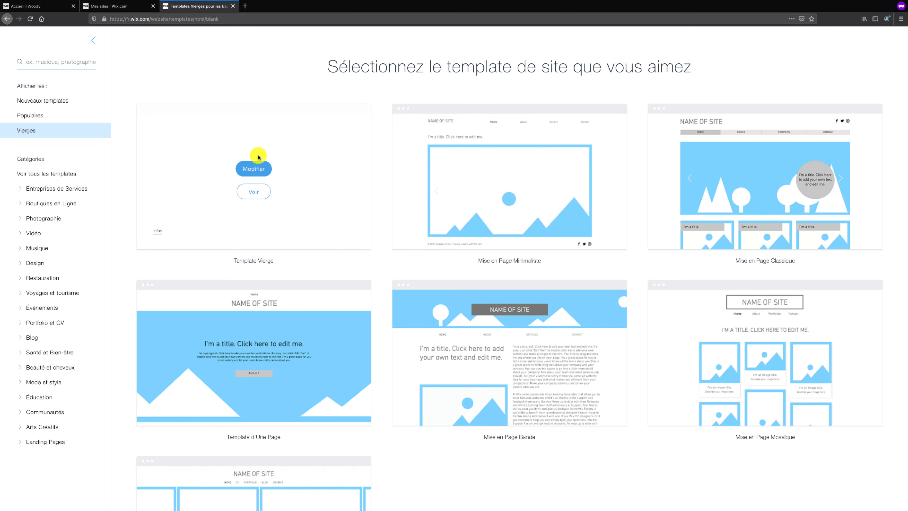
{"action": "left_click", "coordinate": [255, 168]}
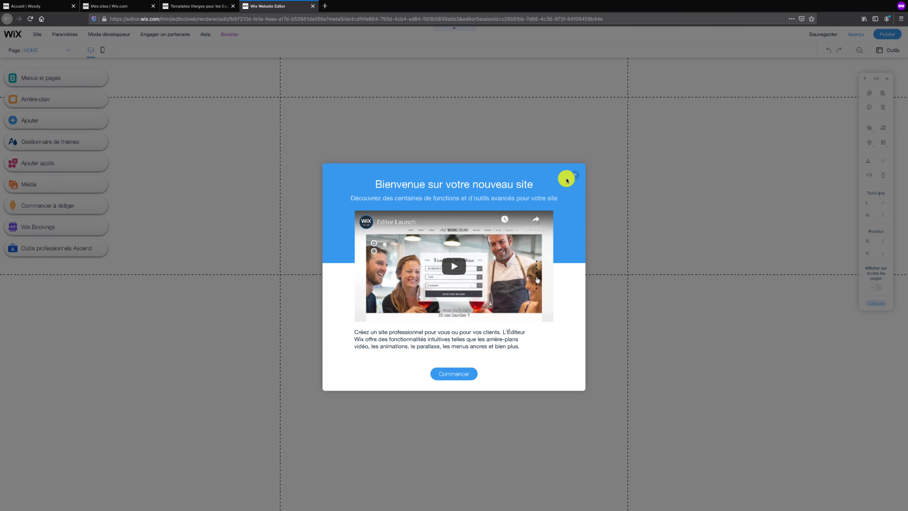
{"action": "left_click", "coordinate": [574, 175]}
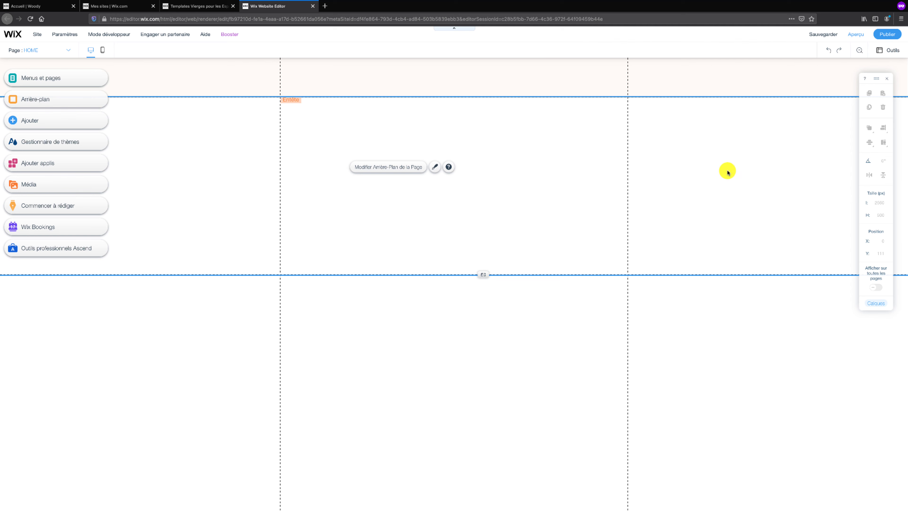
{"action": "mouse_move", "coordinate": [190, 31]}
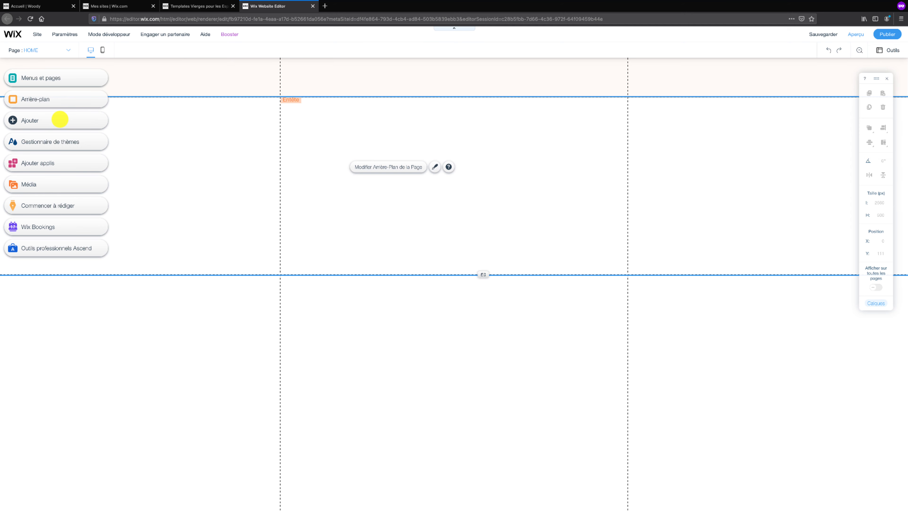
Browse the Bande, Texte and Image element categories, including the Titres and Paragraphes text styles, and close the list
{"action": "left_click", "coordinate": [59, 119]}
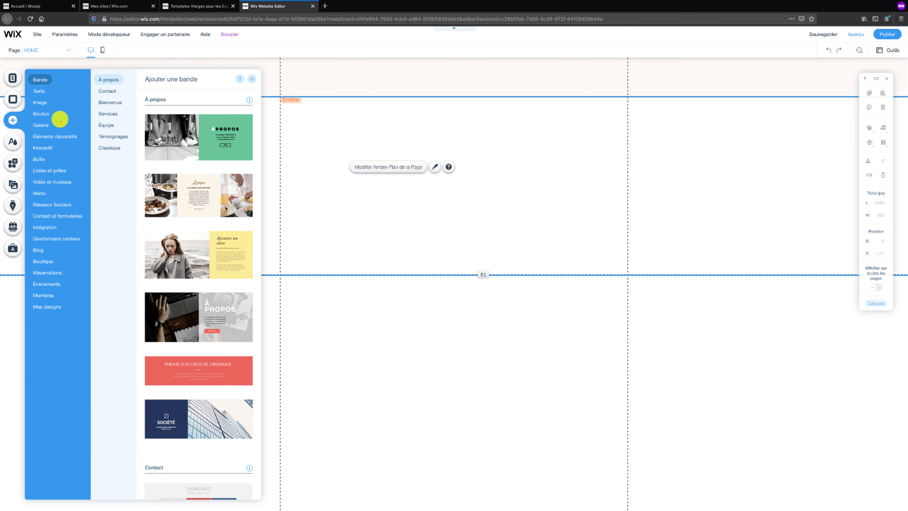
{"action": "left_click", "coordinate": [98, 123]}
{"action": "left_click", "coordinate": [46, 89]}
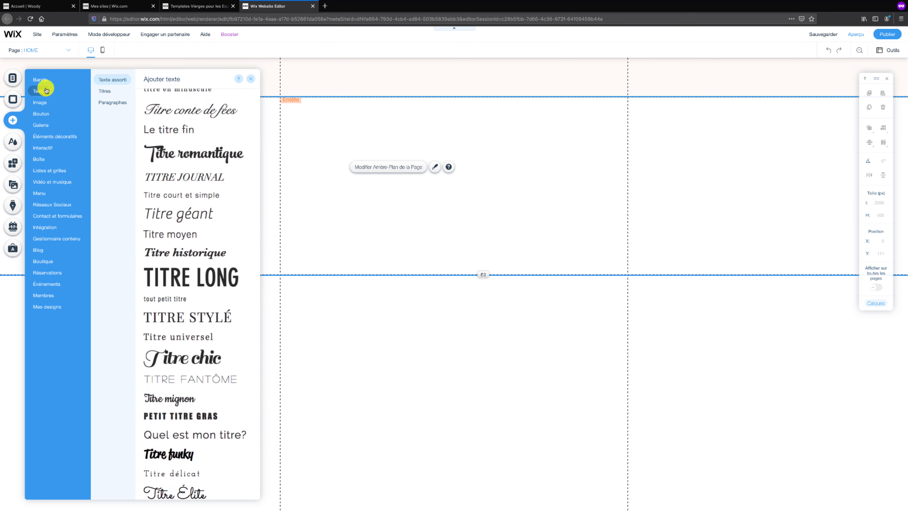
{"action": "left_click", "coordinate": [45, 101]}
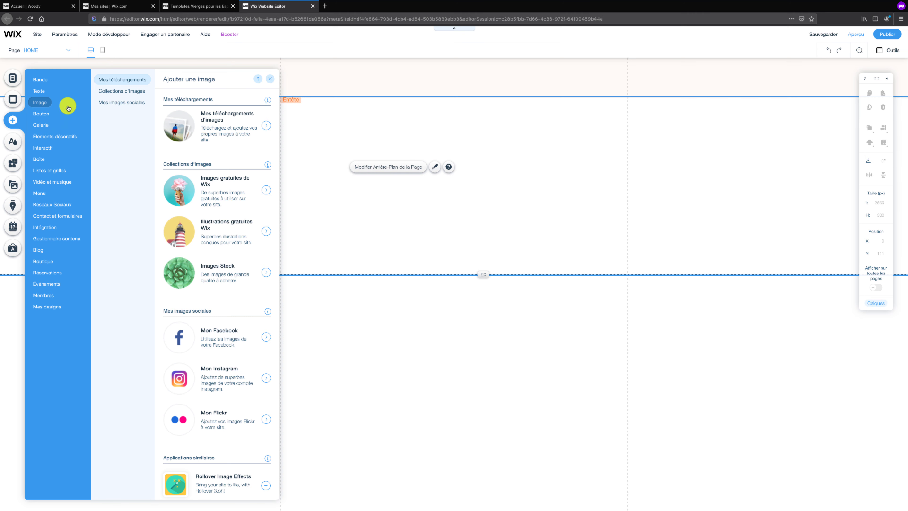
{"action": "left_click", "coordinate": [40, 92]}
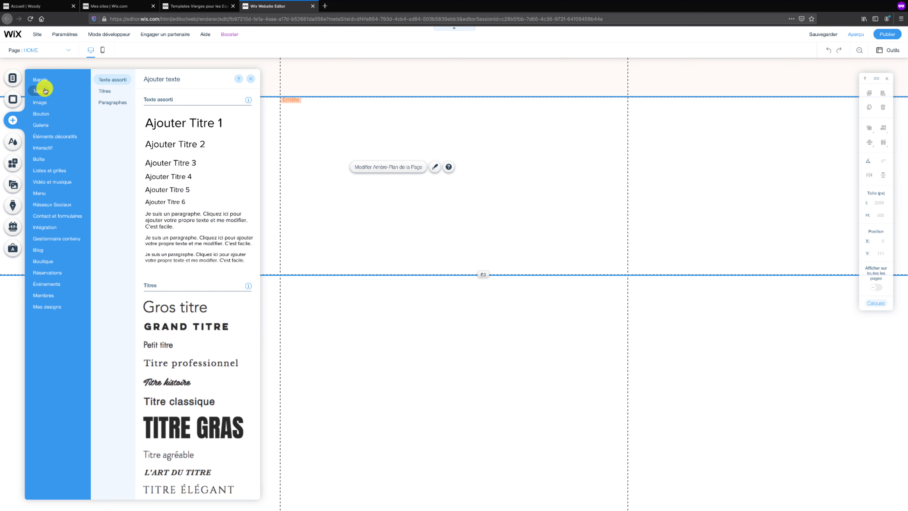
{"action": "left_click", "coordinate": [43, 102]}
{"action": "left_click", "coordinate": [42, 92]}
{"action": "left_click", "coordinate": [121, 93]}
{"action": "left_click", "coordinate": [122, 102]}
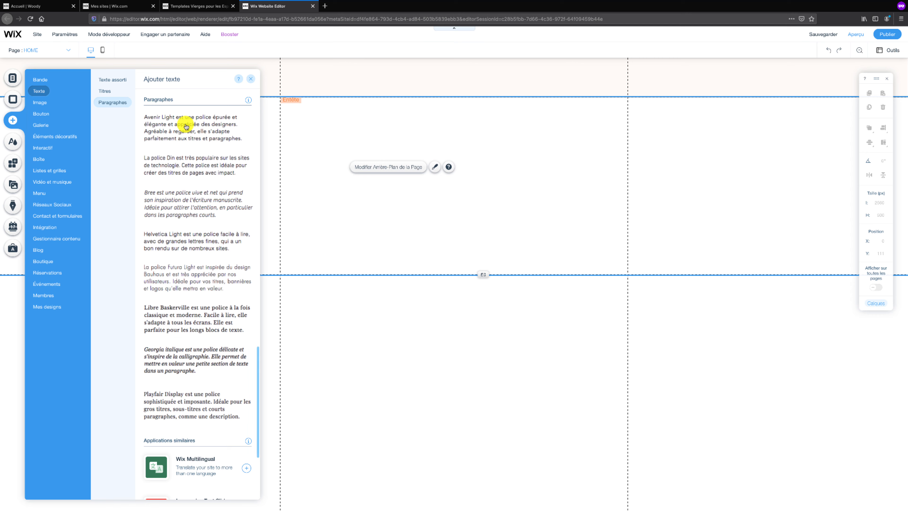
{"action": "left_click", "coordinate": [269, 183]}
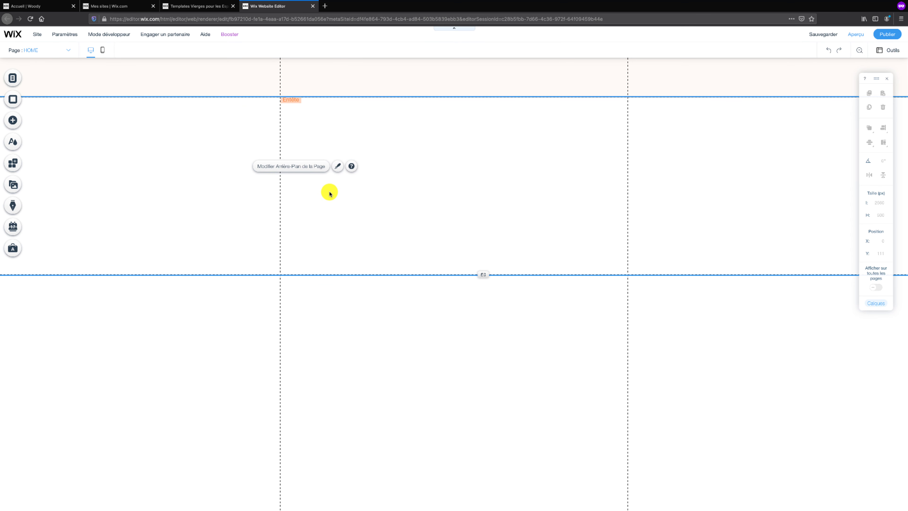
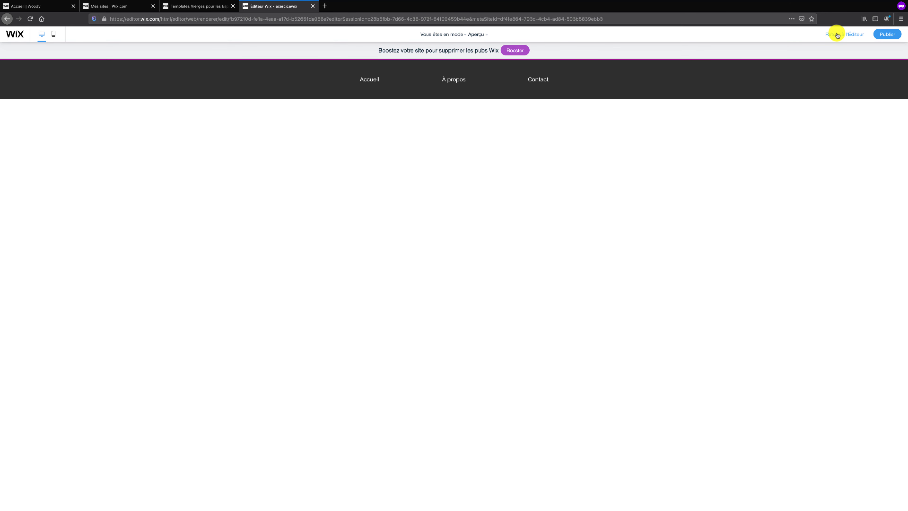
Leave the preview and add the Boutique online store to the site from the Accueil page
{"action": "left_click", "coordinate": [838, 36]}
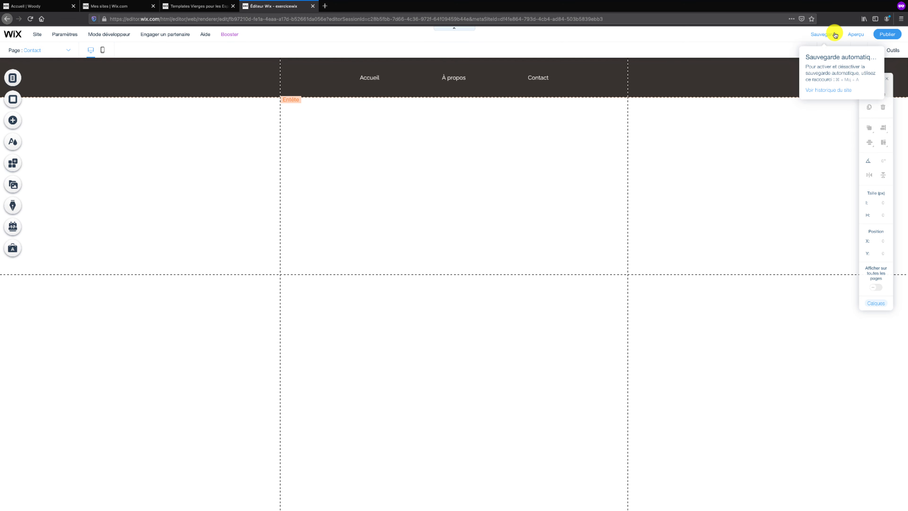
{"action": "left_click", "coordinate": [836, 36]}
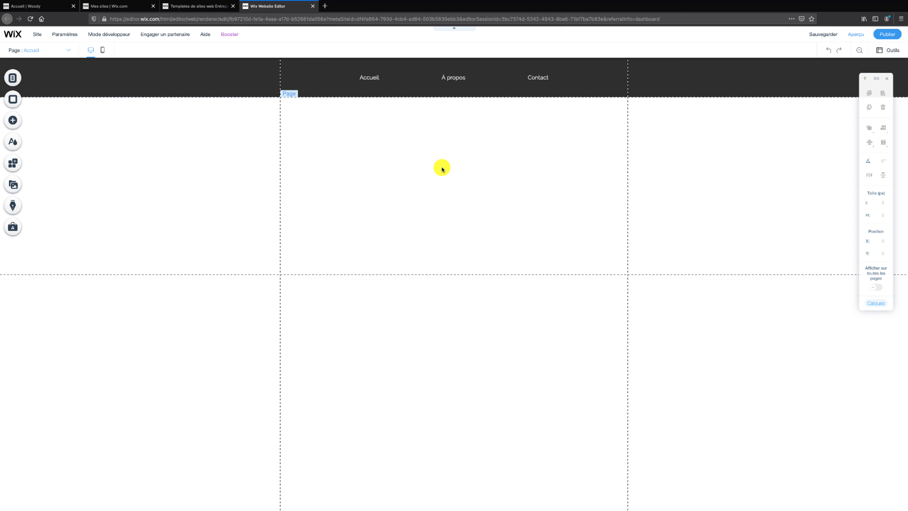
{"action": "left_click", "coordinate": [25, 121]}
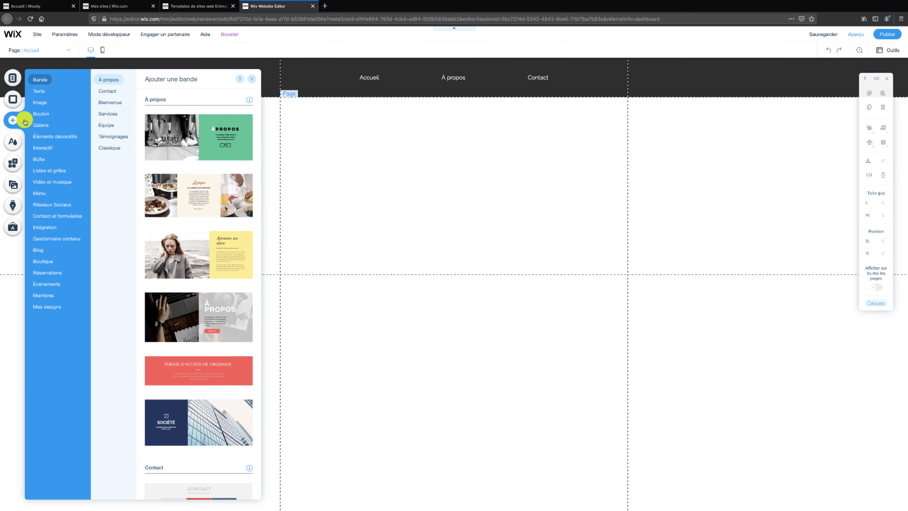
{"action": "left_click", "coordinate": [53, 181]}
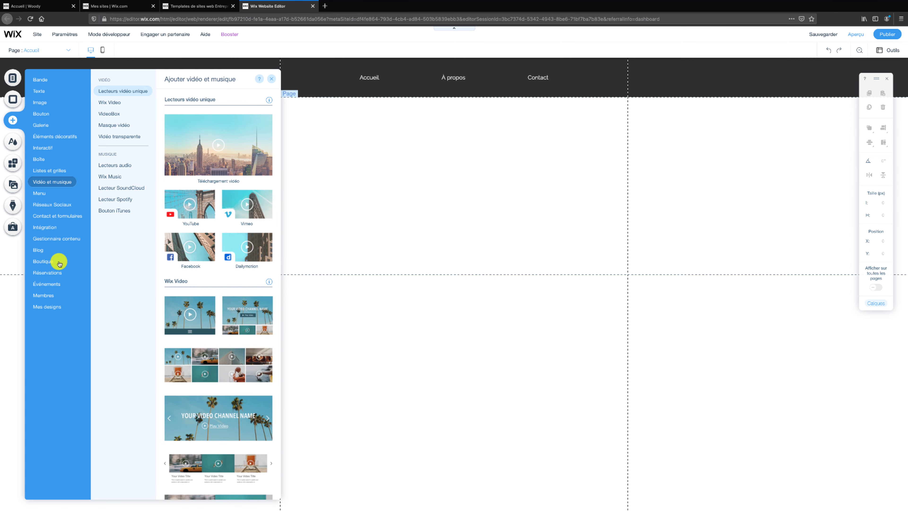
{"action": "left_click", "coordinate": [51, 260]}
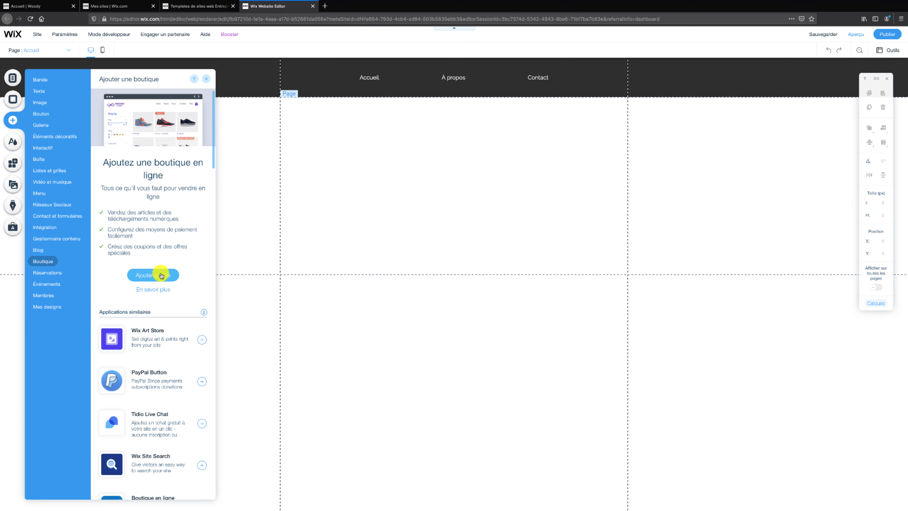
{"action": "left_click", "coordinate": [159, 276]}
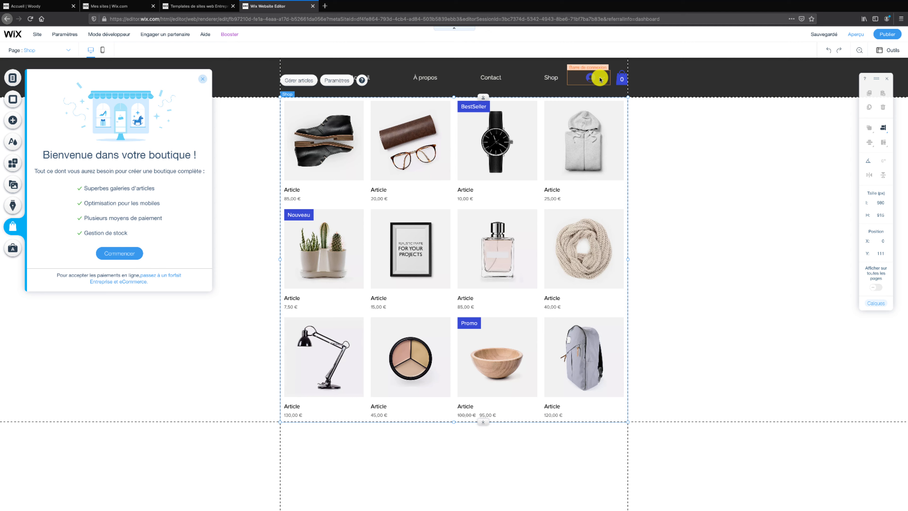
Move the login bar and cart icon together to the far side of the header menu, at about X 980
{"action": "left_click", "coordinate": [624, 79]}
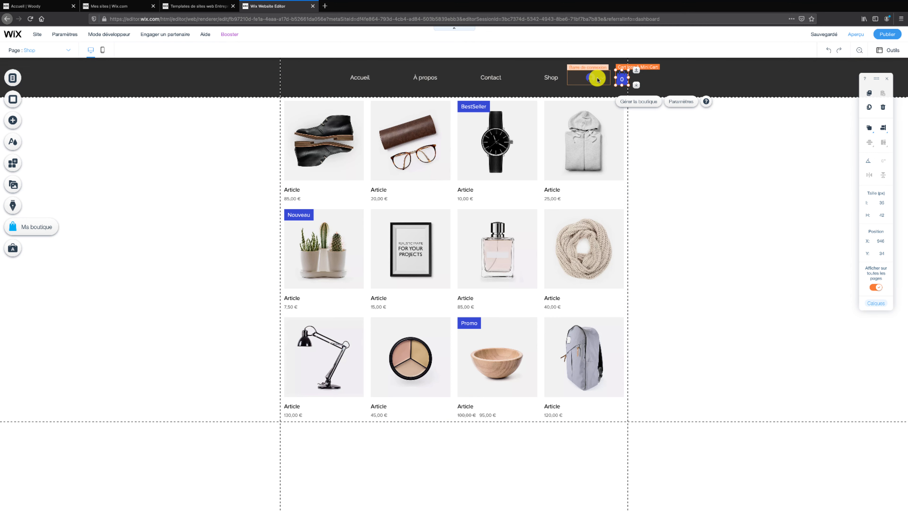
{"action": "left_click", "coordinate": [598, 79]}
{"action": "left_click_drag", "start_coordinate": [593, 78], "coordinate": [653, 79]}
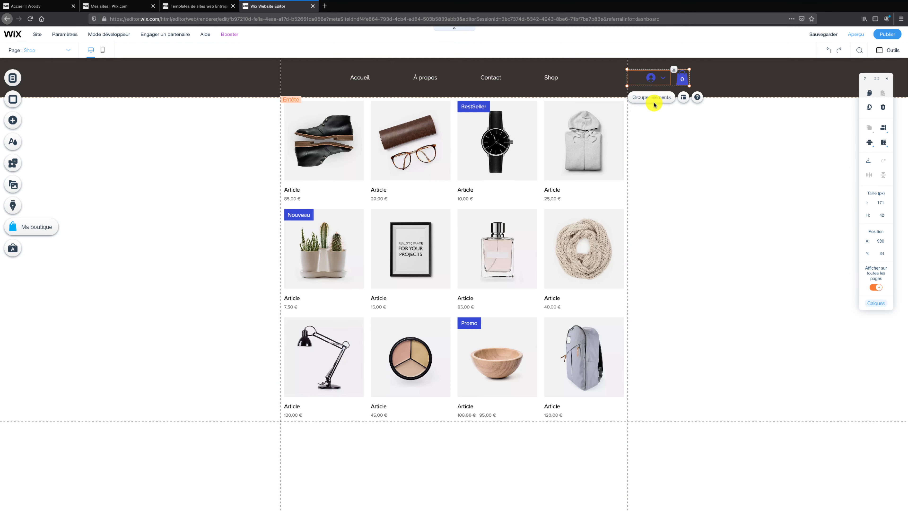
{"action": "left_click", "coordinate": [653, 113]}
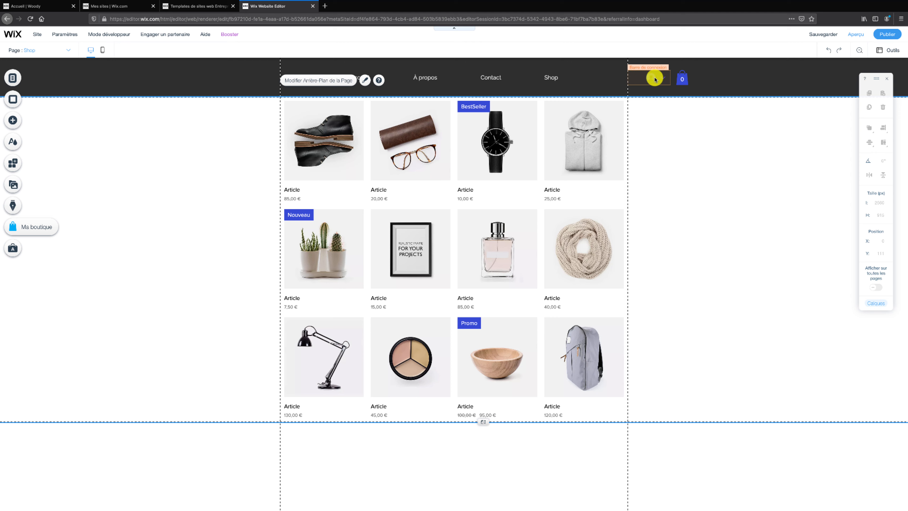
Set the member name text colour in the login bar's design to white
{"action": "right_click", "coordinate": [652, 77]}
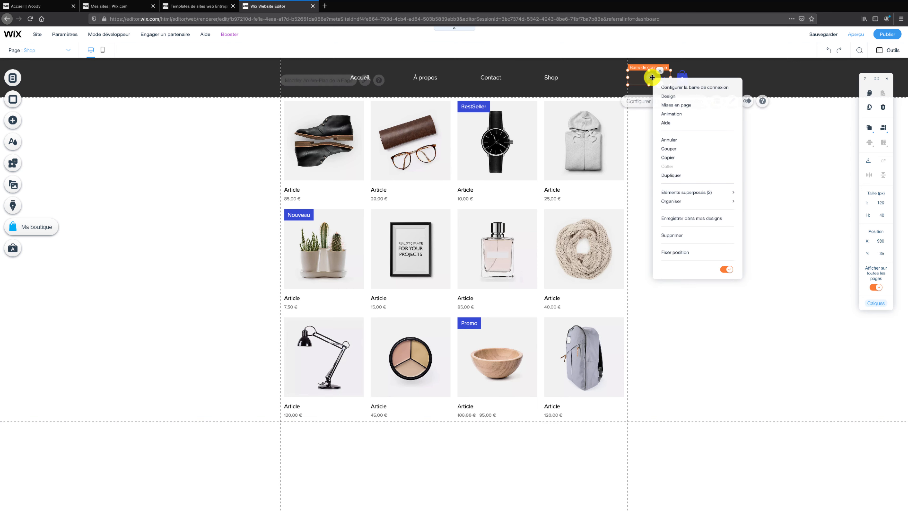
{"action": "left_click", "coordinate": [677, 95]}
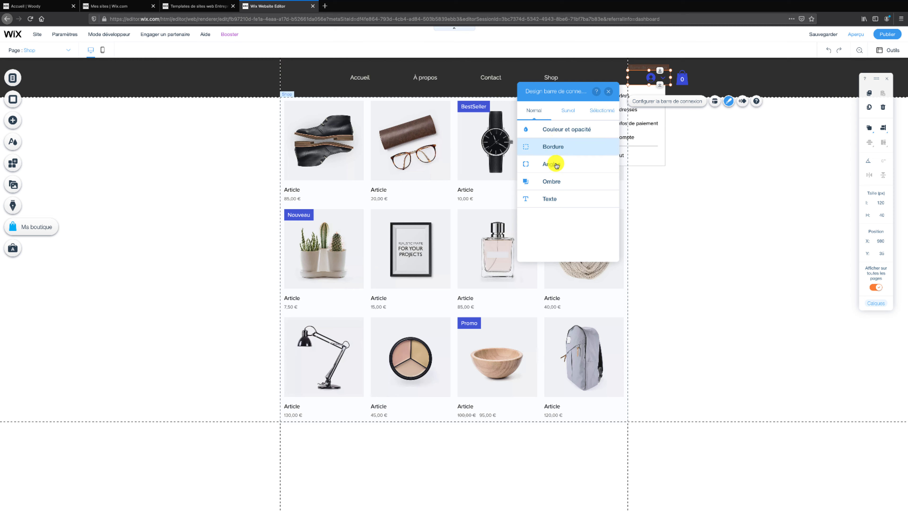
{"action": "left_click", "coordinate": [565, 199]}
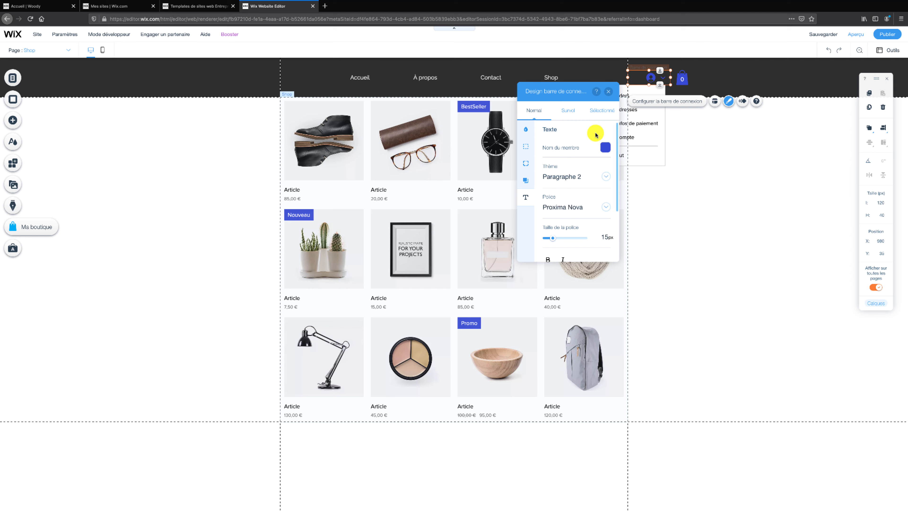
{"action": "left_click", "coordinate": [605, 147]}
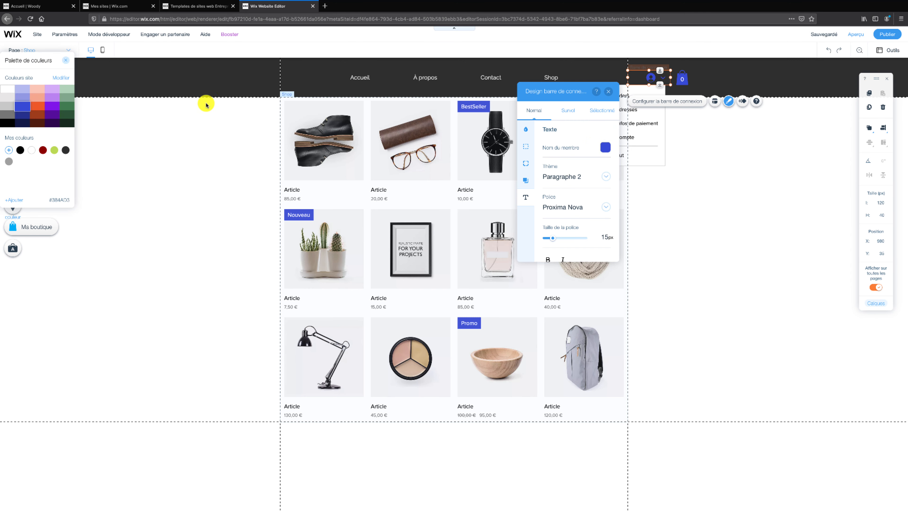
{"action": "left_click", "coordinate": [8, 89]}
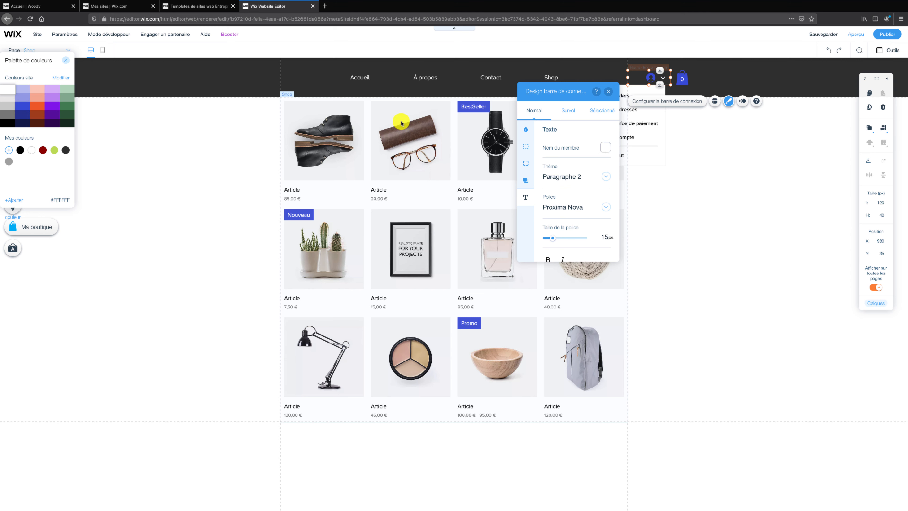
{"action": "left_click", "coordinate": [69, 61]}
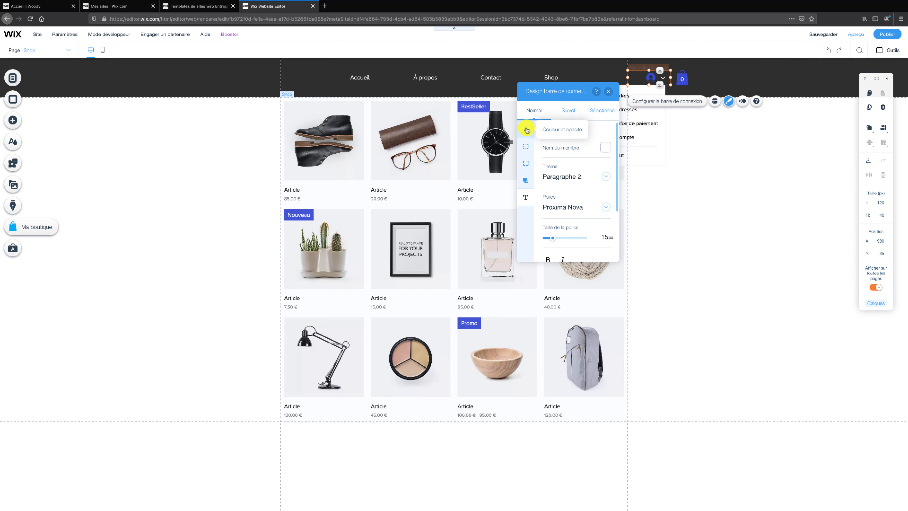
Set the login bar's profile photo and icon colour to white (#FFFFFF) and close its design settings
{"action": "left_click", "coordinate": [525, 129]}
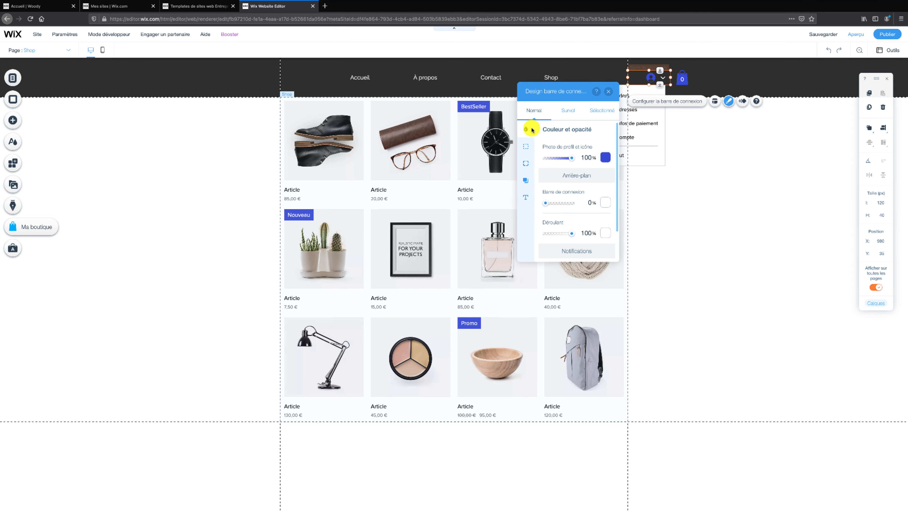
{"action": "left_click", "coordinate": [605, 156]}
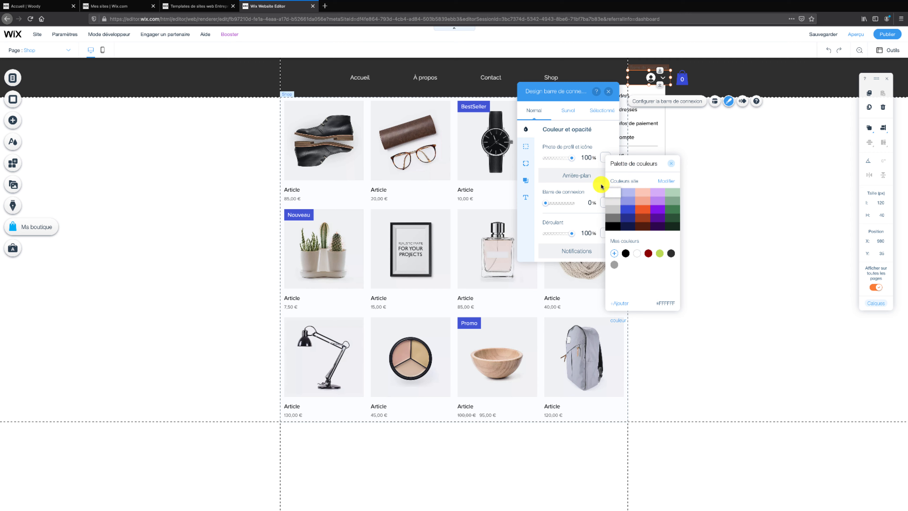
{"action": "left_click", "coordinate": [651, 78]}
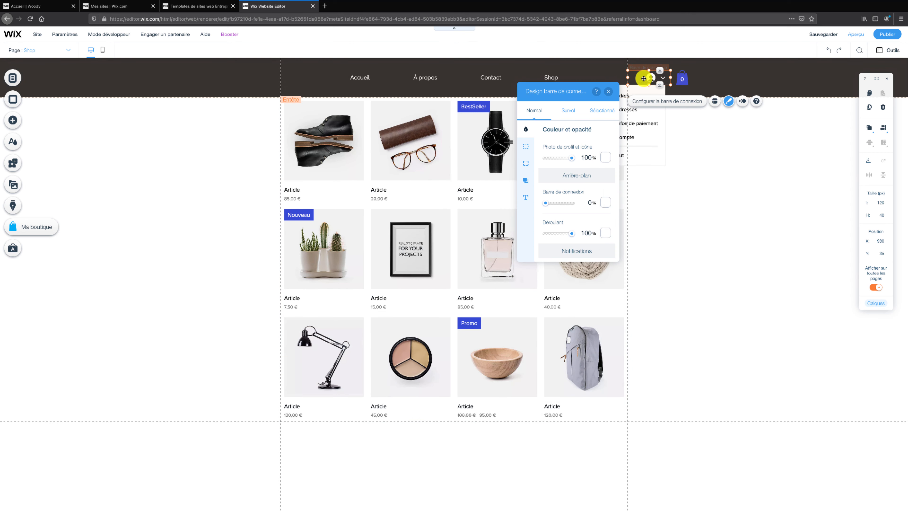
{"action": "left_click", "coordinate": [610, 93]}
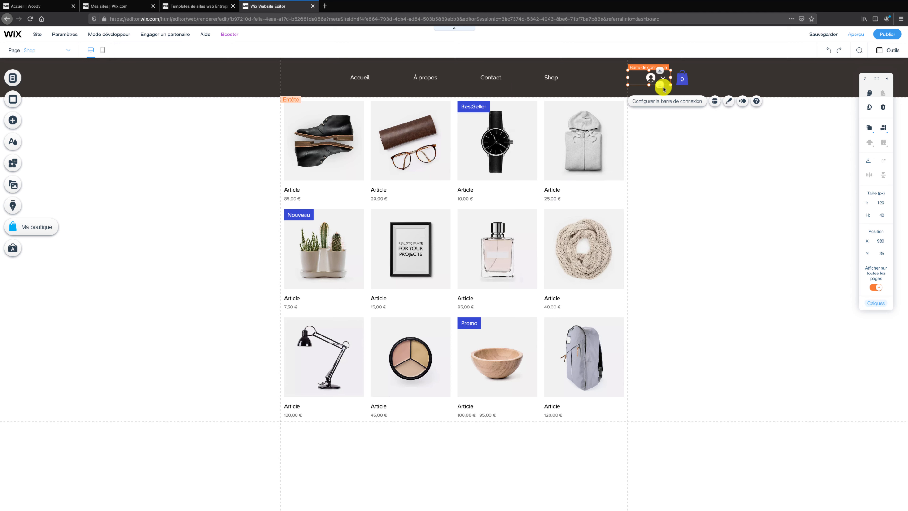
Set the header cart icon's colour to white in its settings and close them
{"action": "left_click", "coordinate": [683, 81]}
{"action": "right_click", "coordinate": [683, 80]}
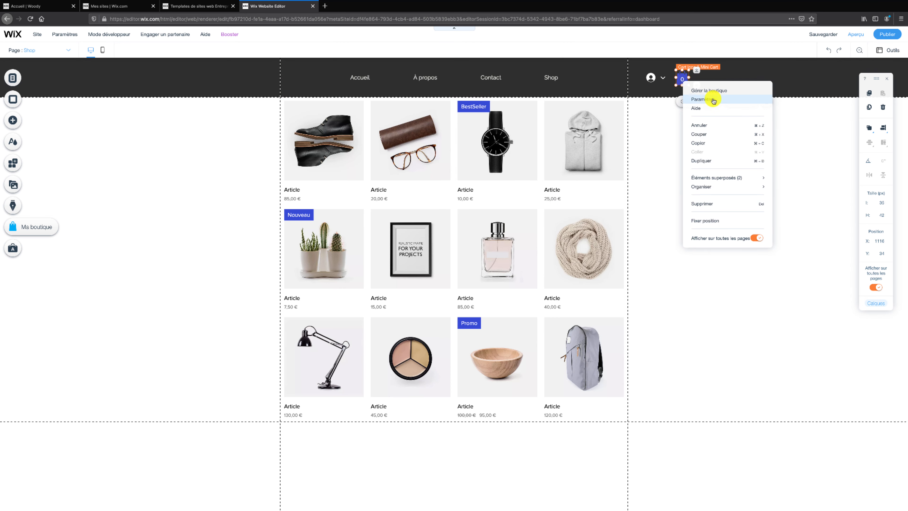
{"action": "left_click", "coordinate": [711, 100]}
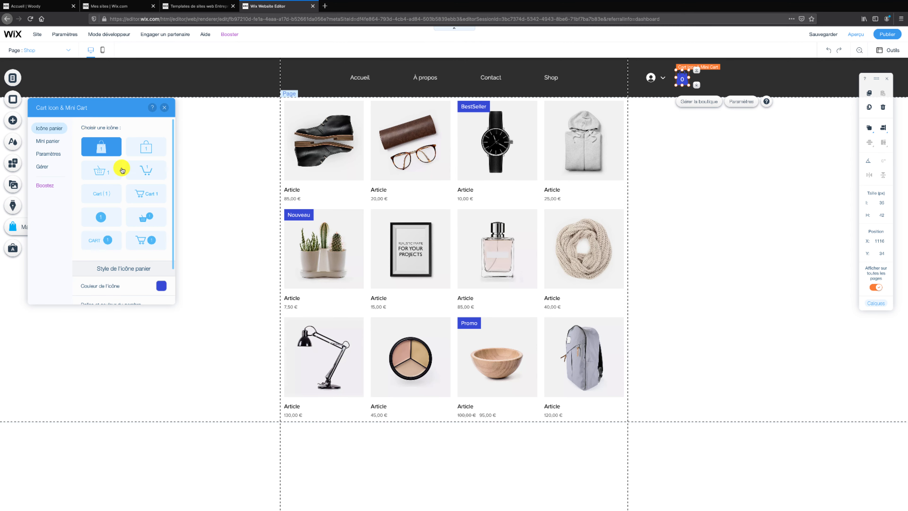
{"action": "left_click", "coordinate": [158, 287]}
{"action": "left_click", "coordinate": [178, 317]}
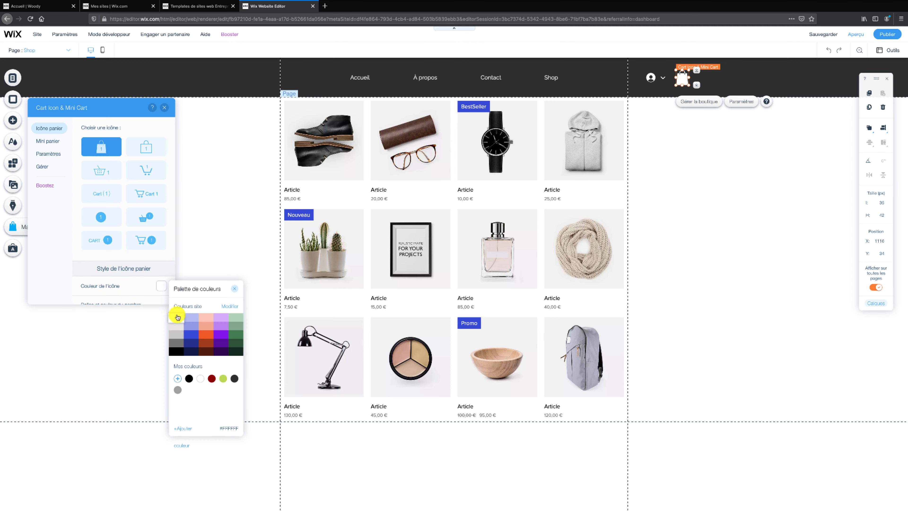
{"action": "left_click", "coordinate": [144, 287]}
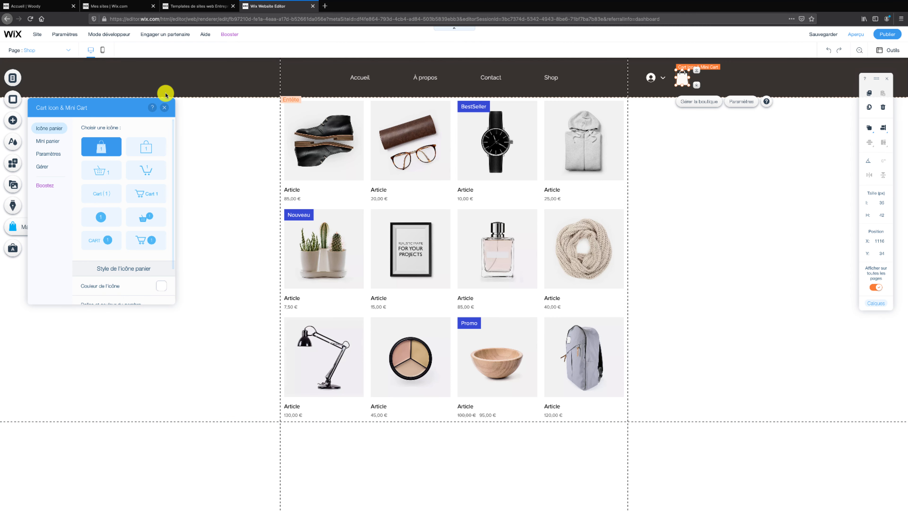
{"action": "left_click", "coordinate": [164, 108]}
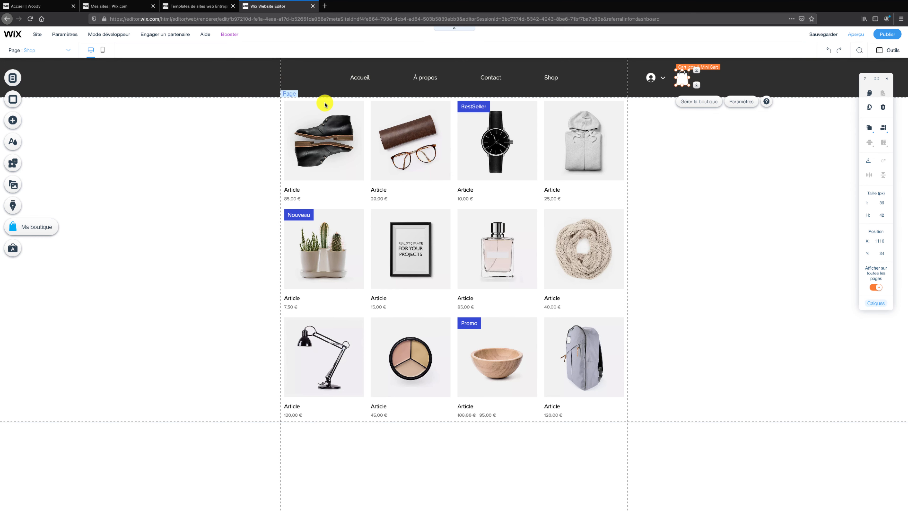
Configure the login bar to display the profile photo and member name, with a welcome message before the name
{"action": "right_click", "coordinate": [658, 78]}
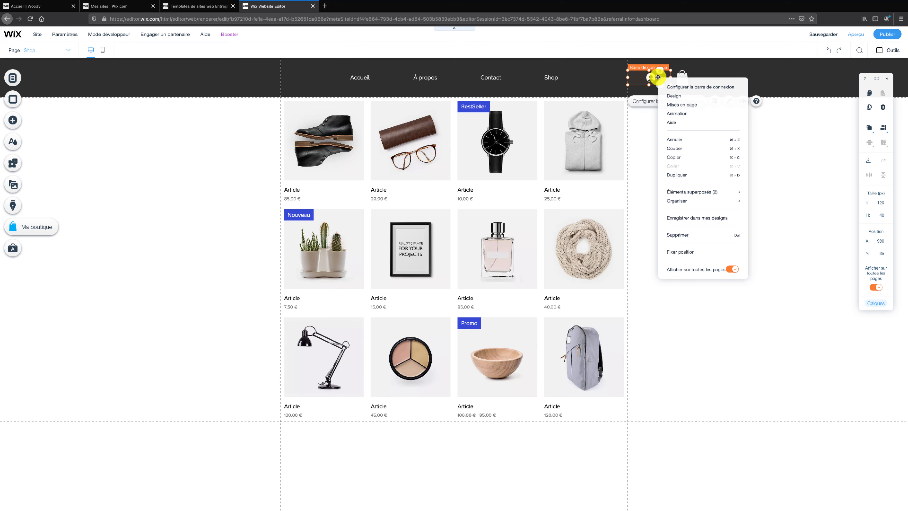
{"action": "left_click", "coordinate": [688, 90]}
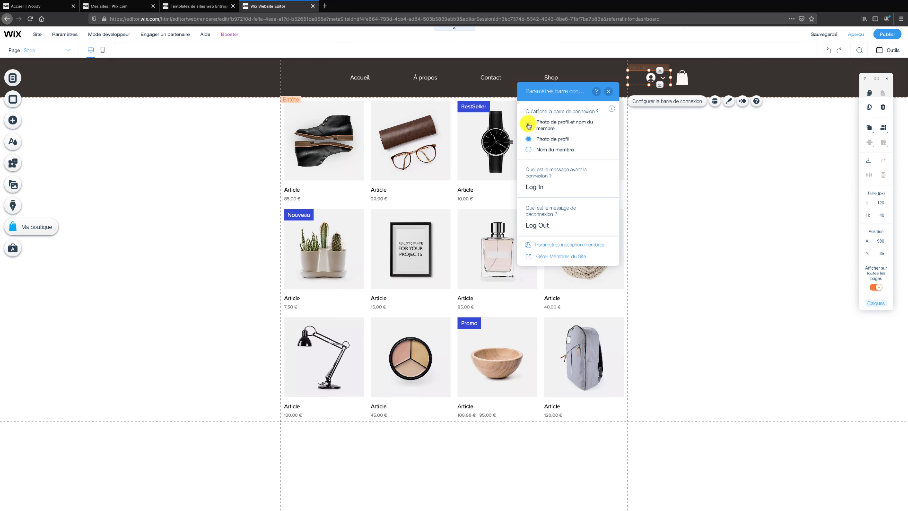
{"action": "left_click", "coordinate": [529, 124]}
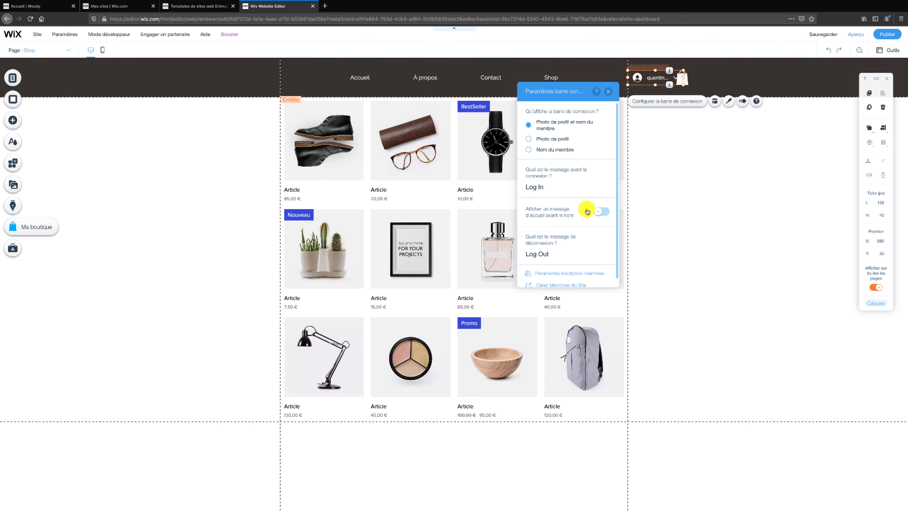
{"action": "left_click", "coordinate": [600, 211]}
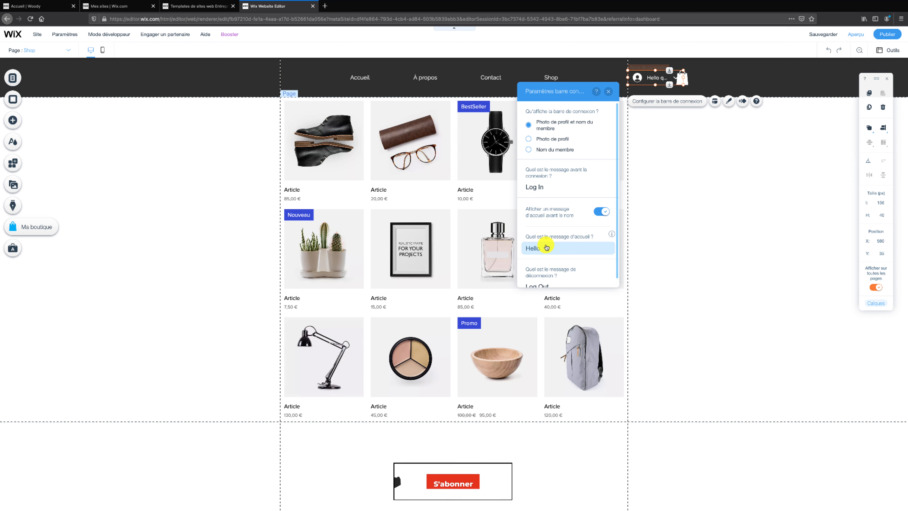
Enable Facebook login for site members in the login bar's member registration settings
{"action": "left_click", "coordinate": [548, 248]}
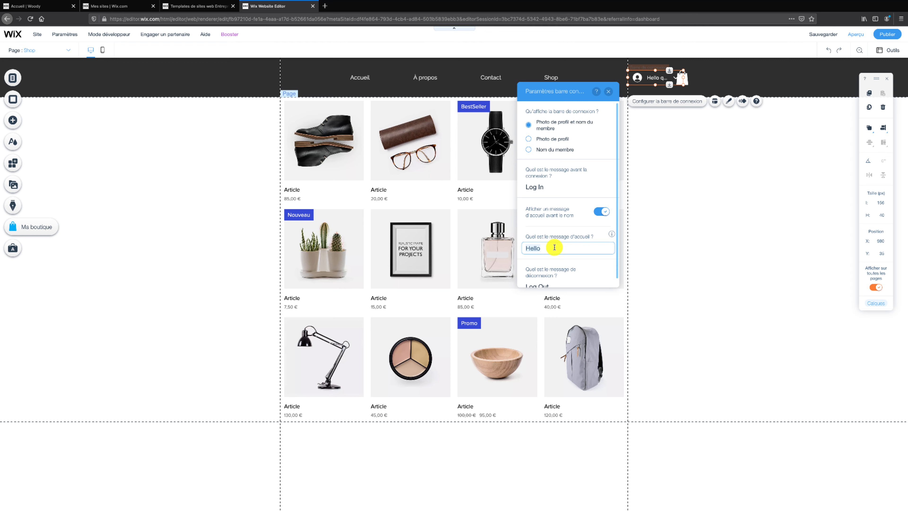
{"action": "left_click", "coordinate": [576, 264]}
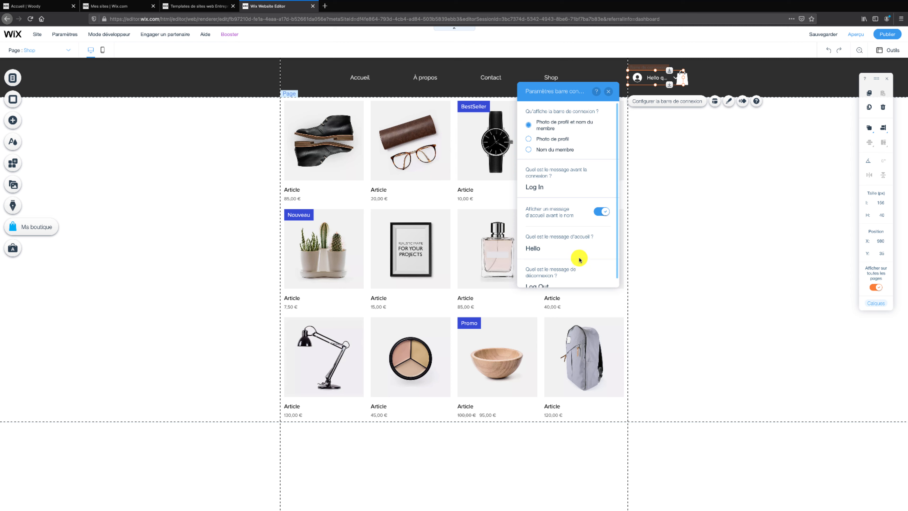
{"action": "scroll", "coordinate": [579, 260], "scroll_direction": "down", "scroll_amount": 2}
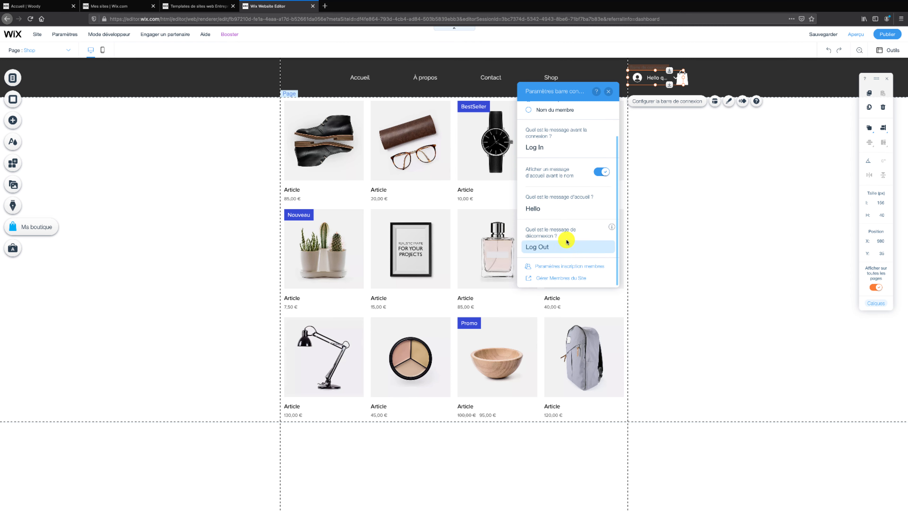
{"action": "left_click", "coordinate": [572, 269]}
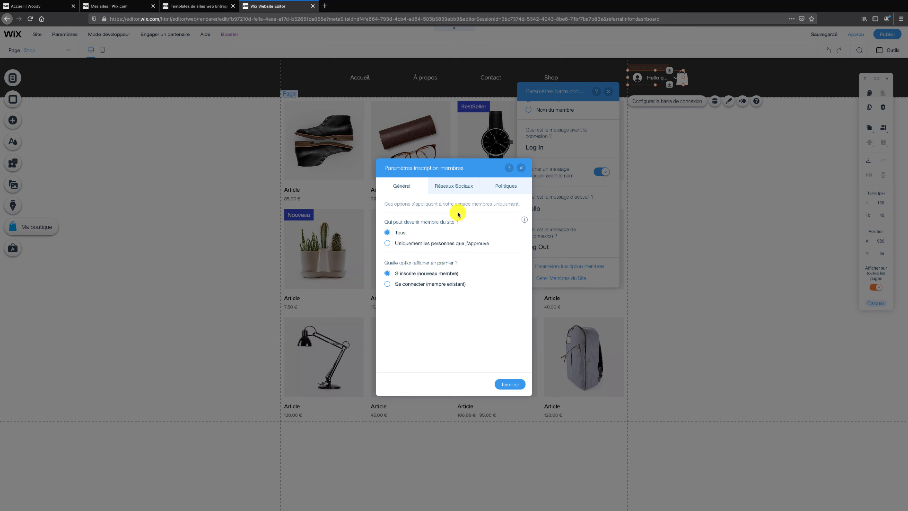
{"action": "left_click", "coordinate": [462, 191]}
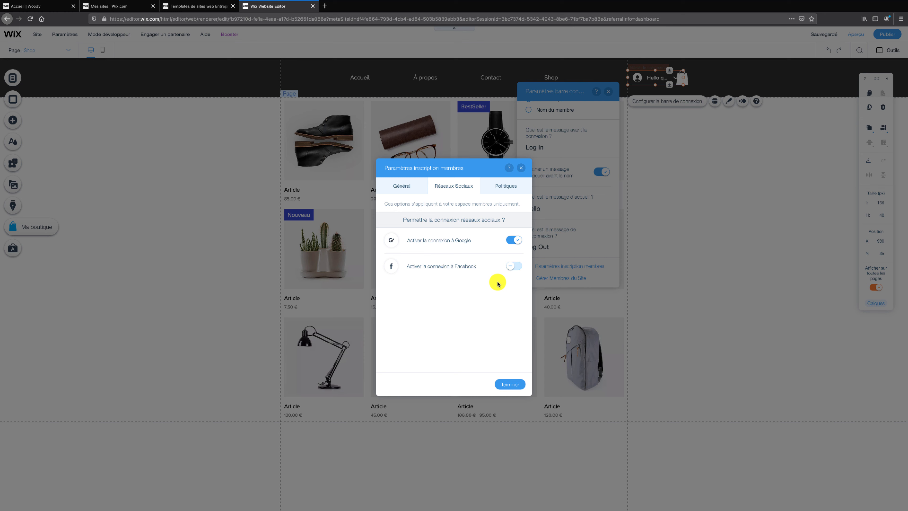
{"action": "left_click", "coordinate": [512, 267]}
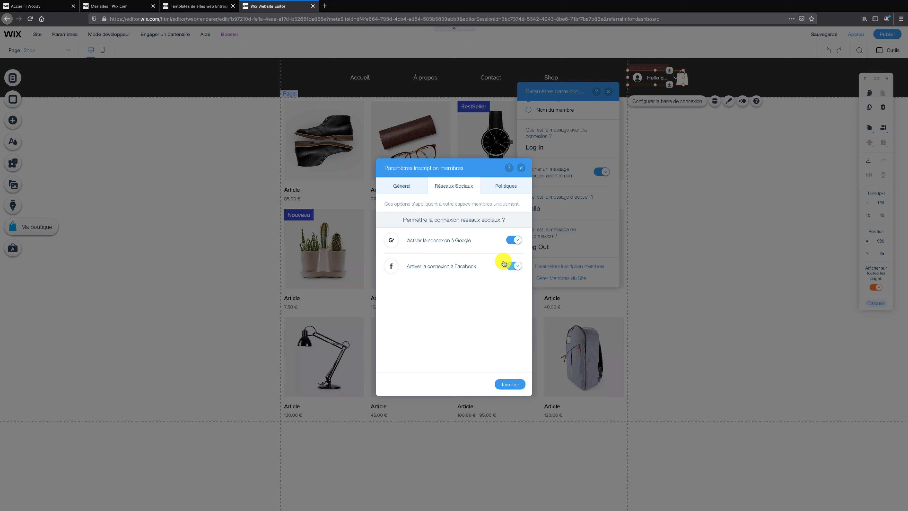
Turn on the links to the terms of use and the privacy policy in the member registration policies
{"action": "left_click", "coordinate": [507, 187]}
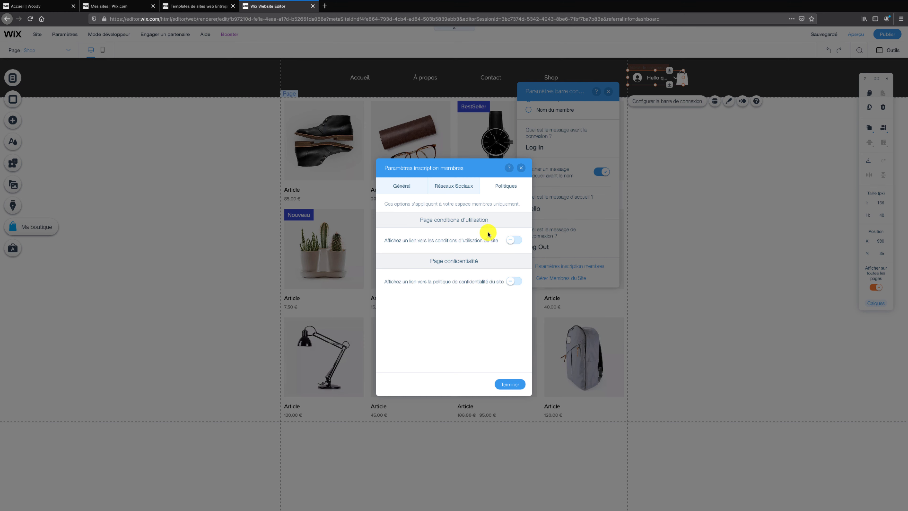
{"action": "left_click", "coordinate": [510, 241]}
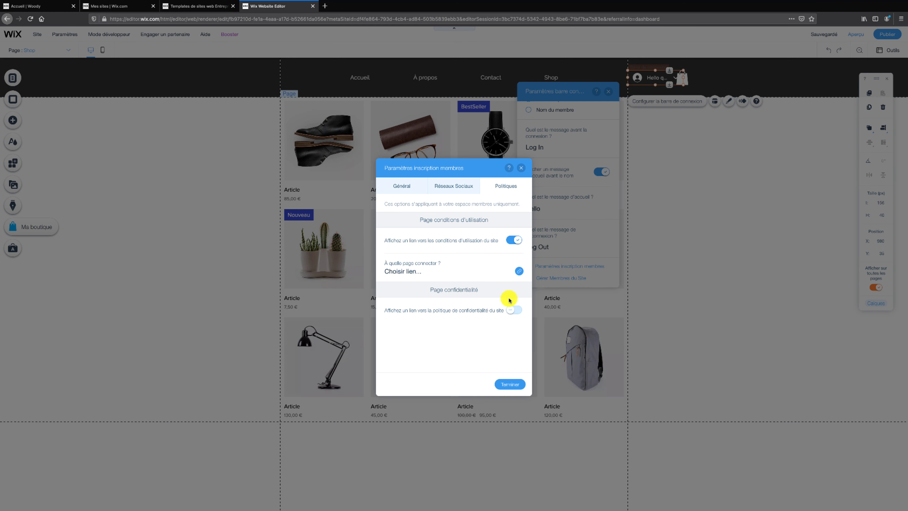
{"action": "left_click", "coordinate": [509, 309]}
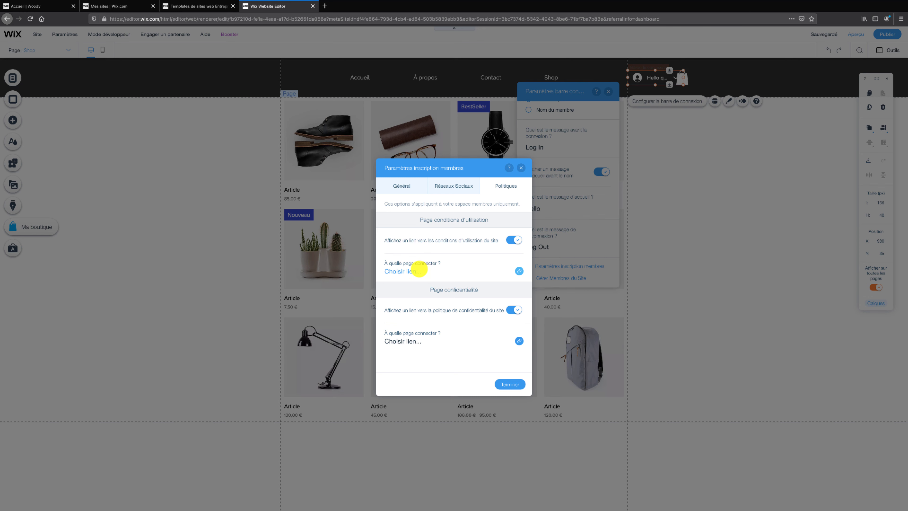
{"action": "left_click", "coordinate": [420, 270]}
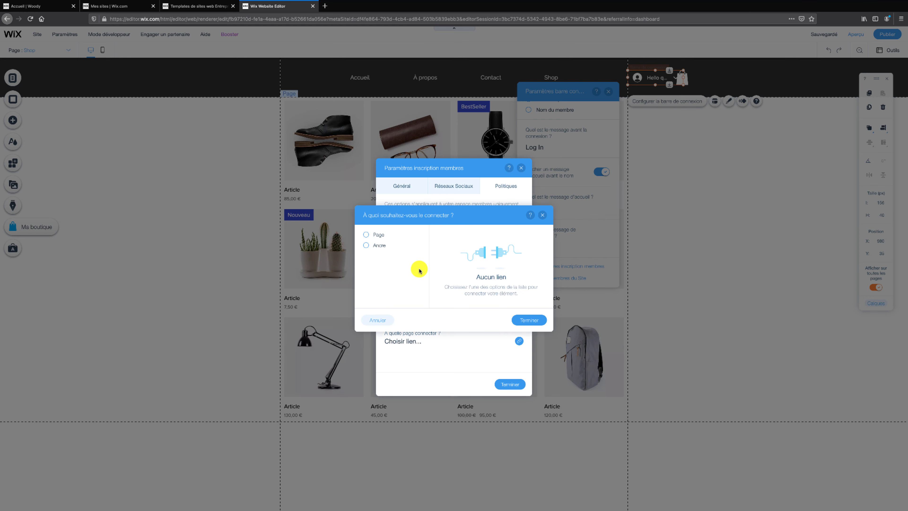
{"action": "left_click", "coordinate": [379, 235]}
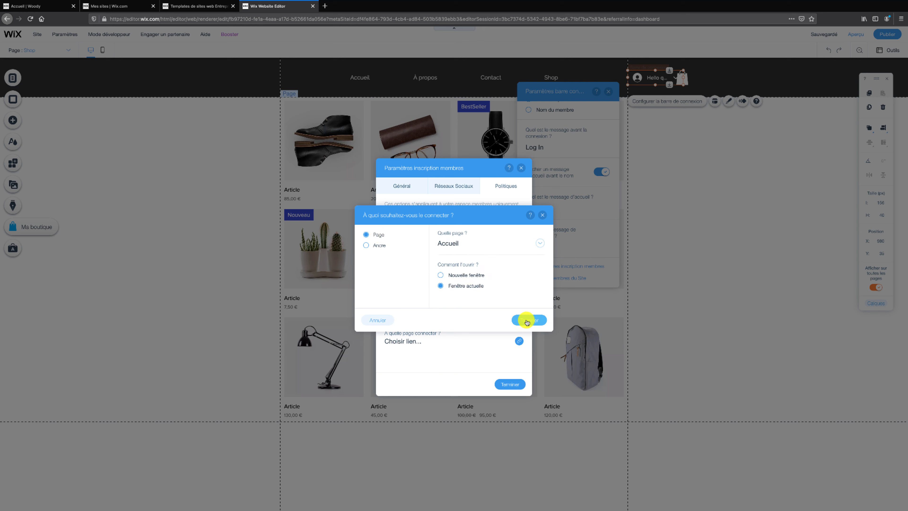
{"action": "left_click", "coordinate": [392, 321]}
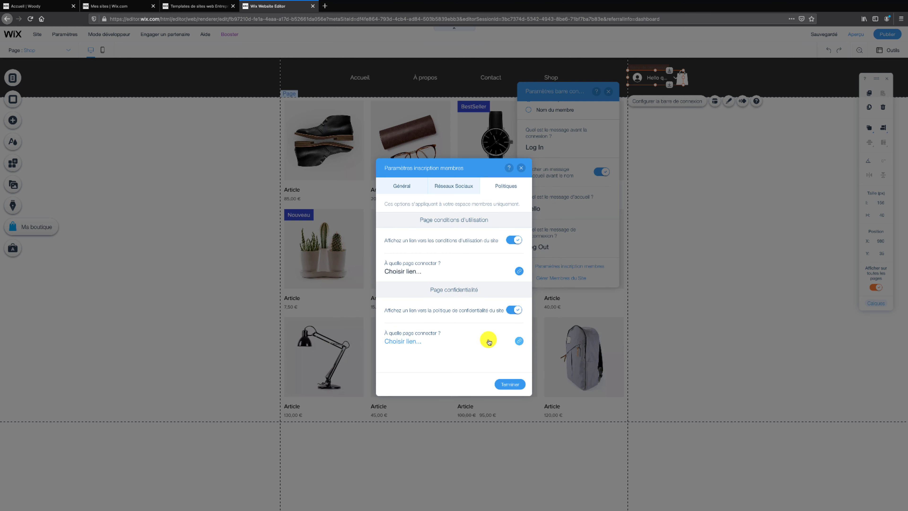
Finish the member registration settings and open the store's product list from the store manager
{"action": "left_click", "coordinate": [507, 385]}
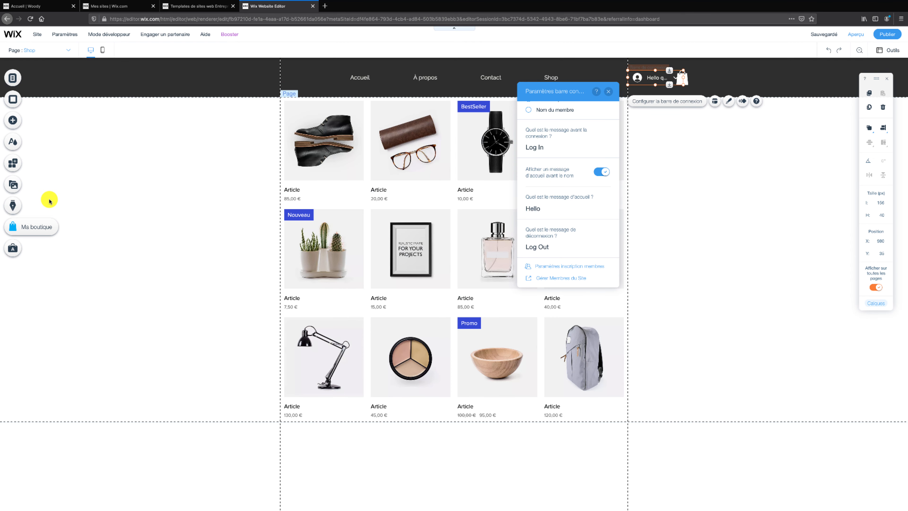
{"action": "left_click", "coordinate": [28, 227]}
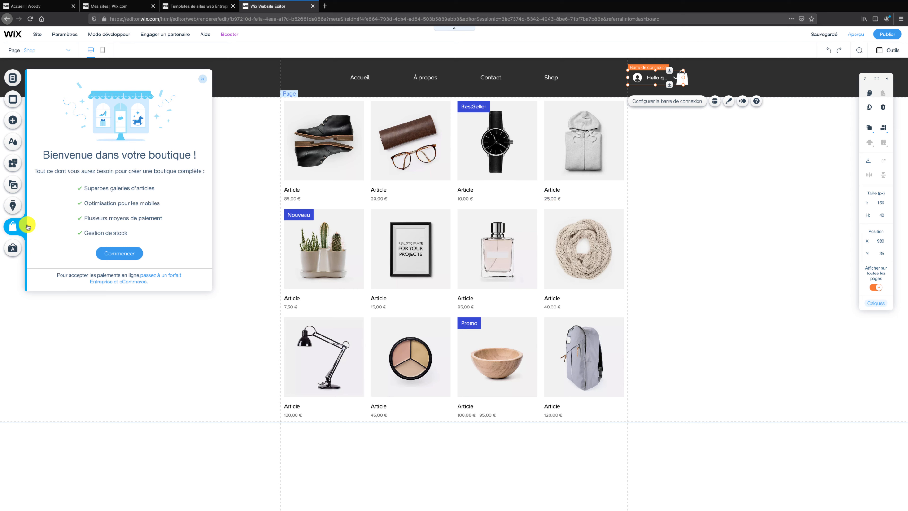
{"action": "left_click", "coordinate": [118, 252]}
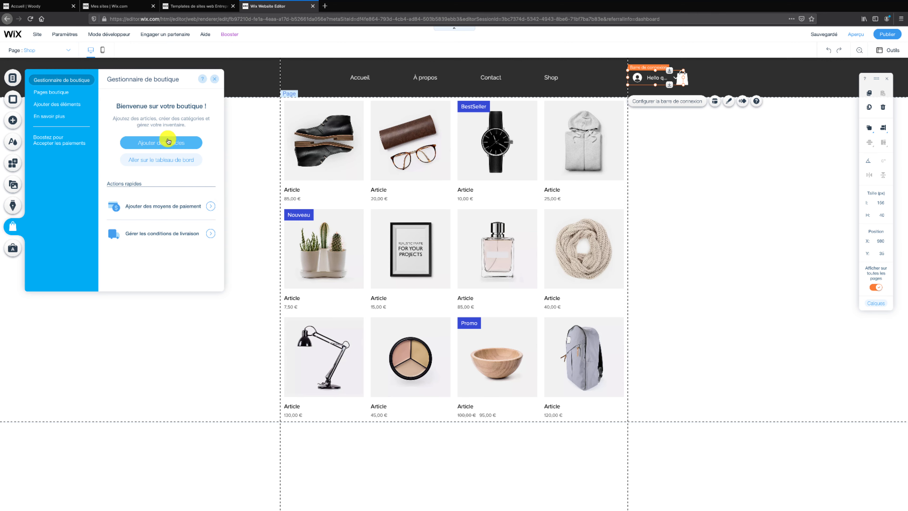
{"action": "left_click", "coordinate": [182, 142]}
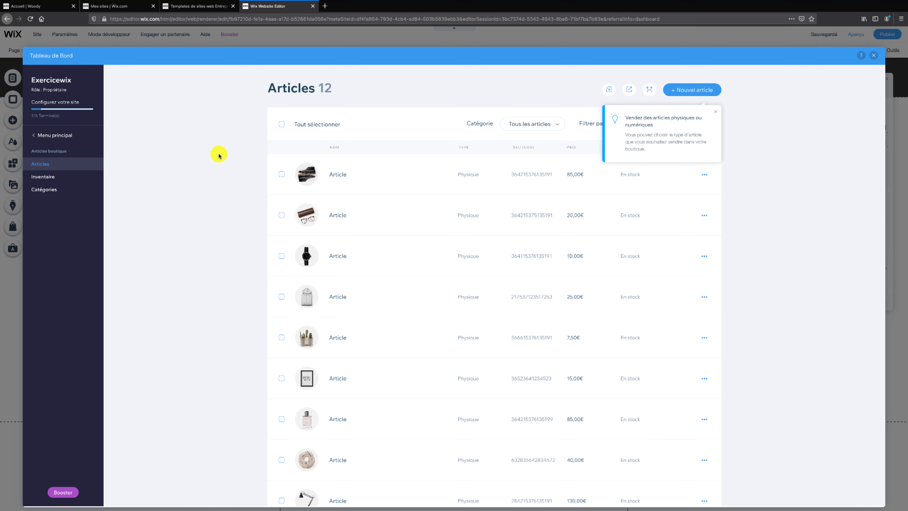
Select all the sample products in the store and delete them permanently
{"action": "scroll", "coordinate": [219, 156], "scroll_direction": "down", "scroll_amount": 2}
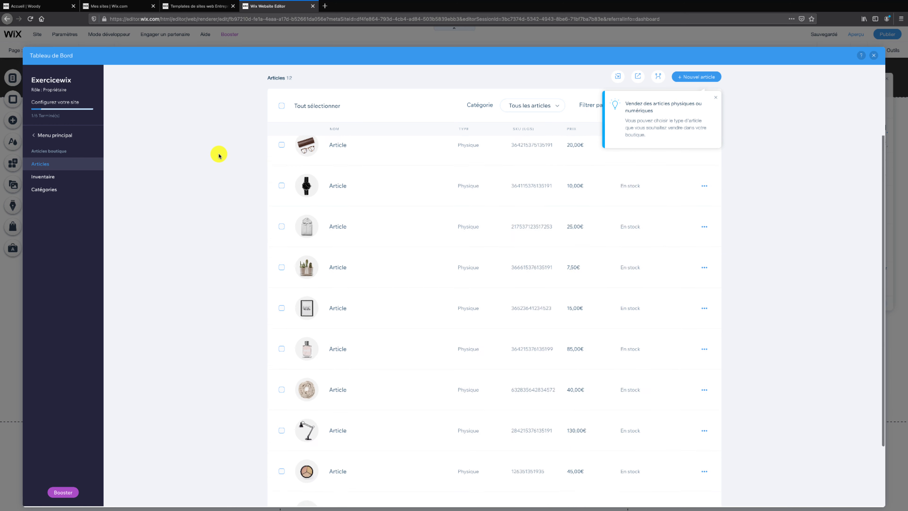
{"action": "scroll", "coordinate": [219, 156], "scroll_direction": "up", "scroll_amount": 2}
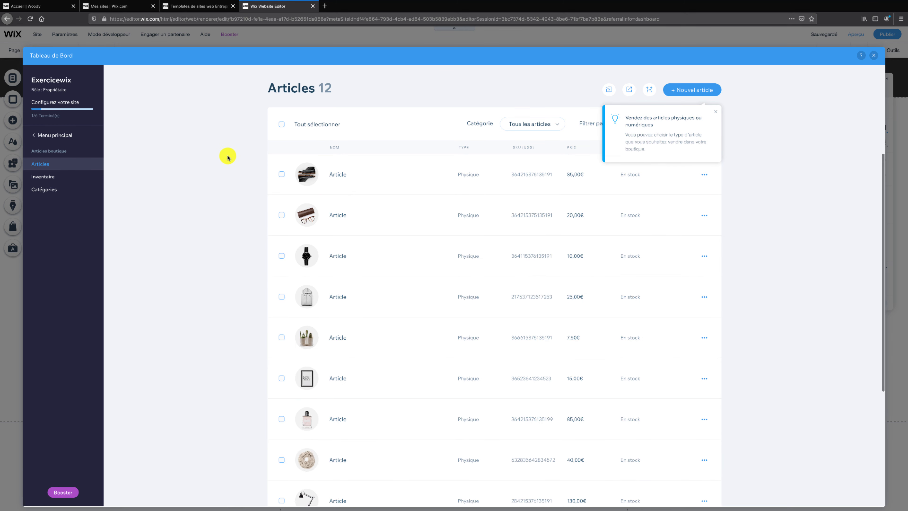
{"action": "left_click", "coordinate": [282, 125]}
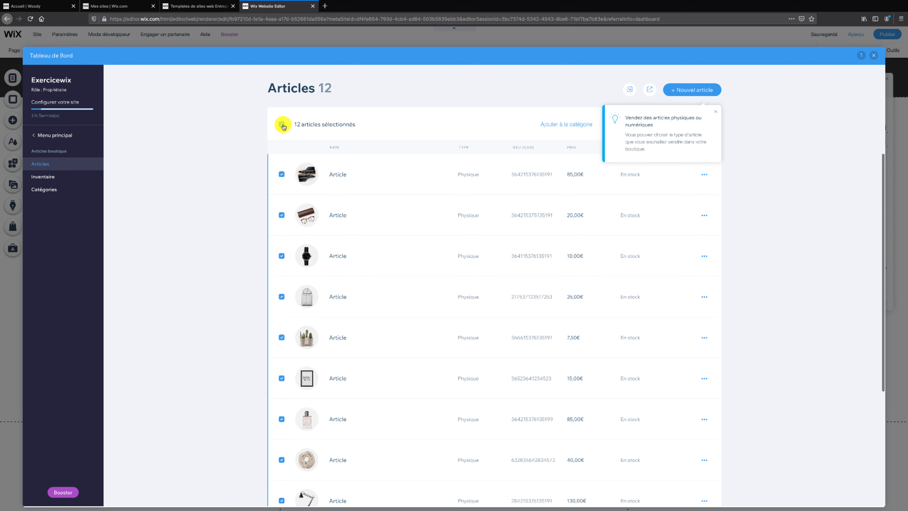
{"action": "left_click", "coordinate": [715, 113]}
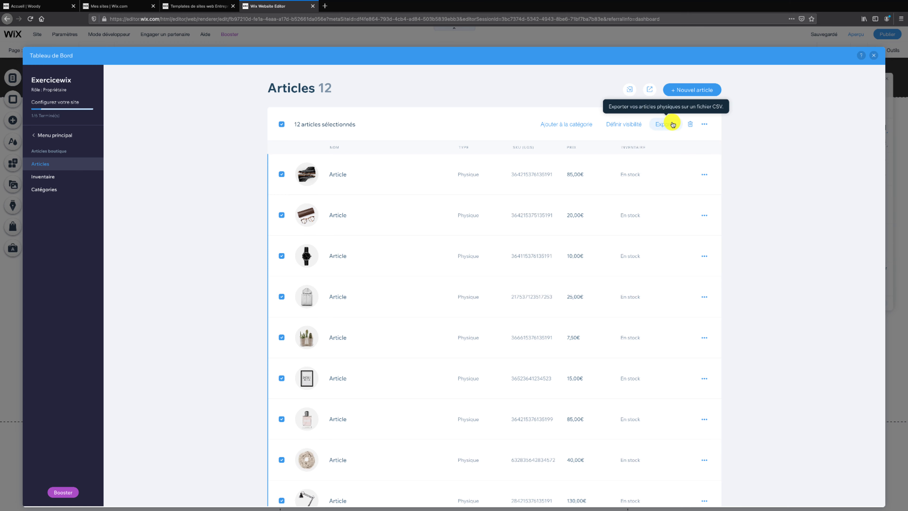
{"action": "left_click", "coordinate": [692, 126]}
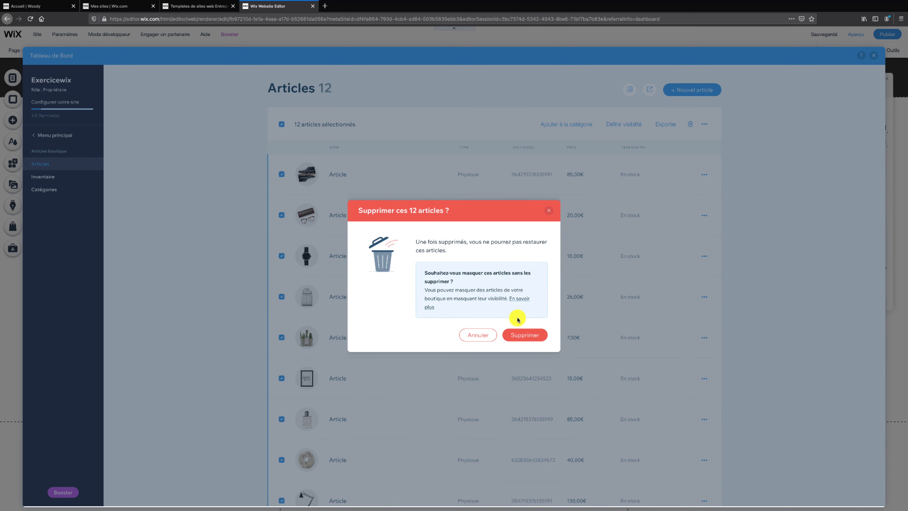
{"action": "left_click", "coordinate": [525, 335]}
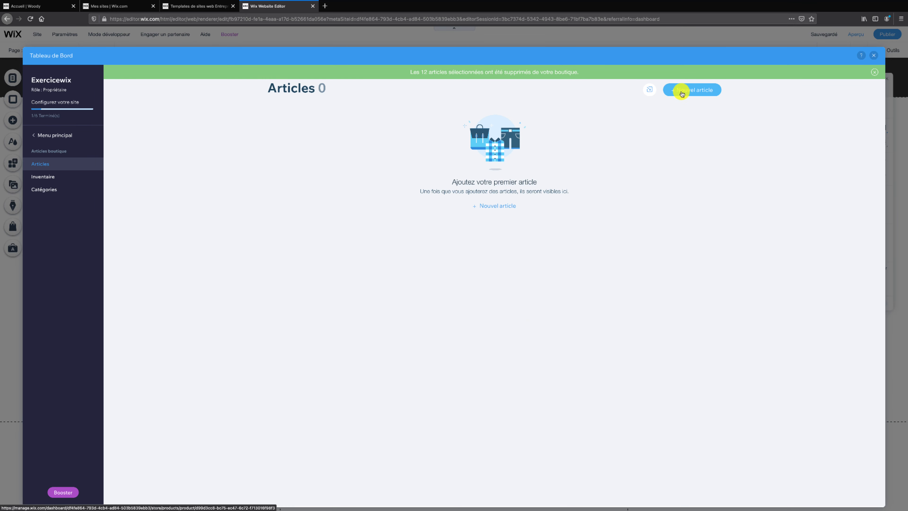
Create a new physical product and open the image chooser for it
{"action": "left_click", "coordinate": [695, 93]}
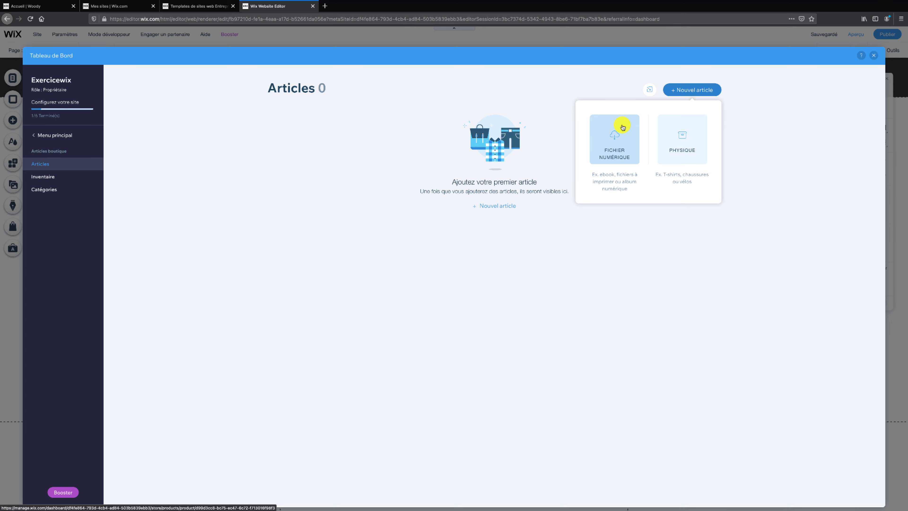
{"action": "left_click", "coordinate": [681, 132]}
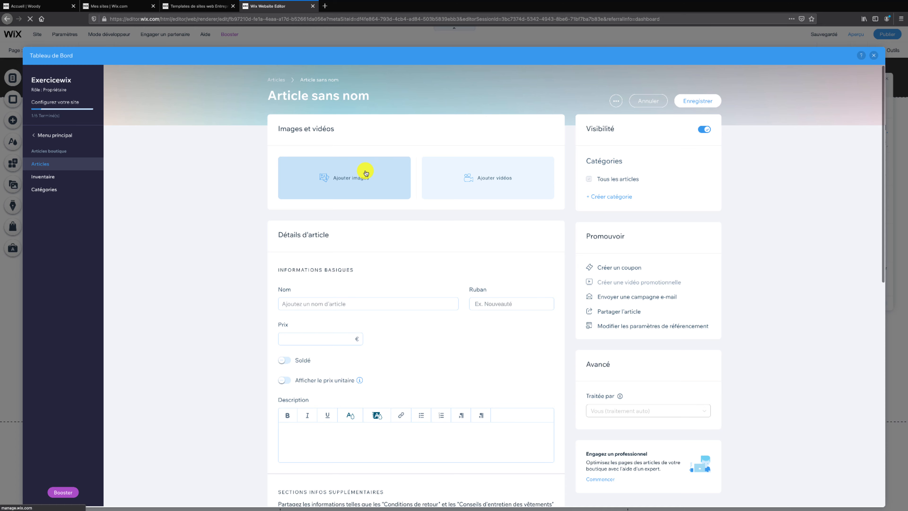
{"action": "left_click", "coordinate": [365, 173]}
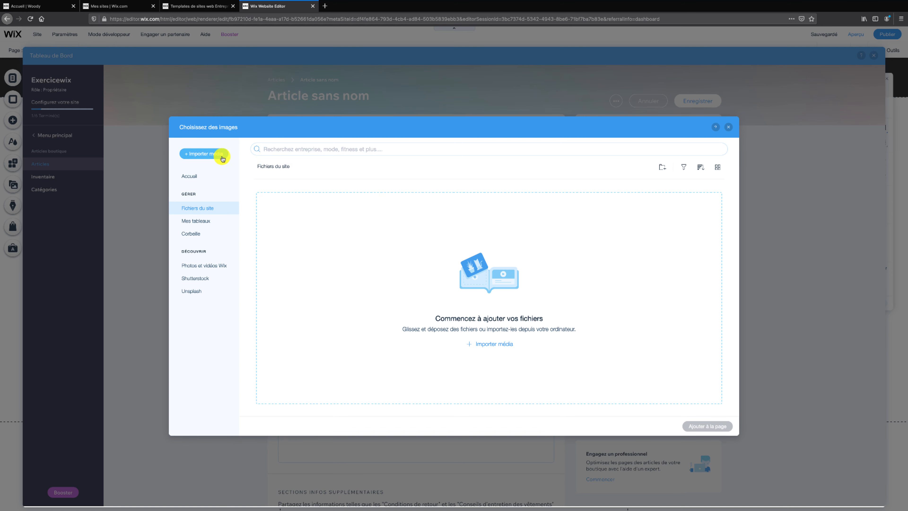
Browse the image sources Mes tableaux, Photos et vidéos Wix, Shutterstock and Unsplash
{"action": "left_click", "coordinate": [222, 221]}
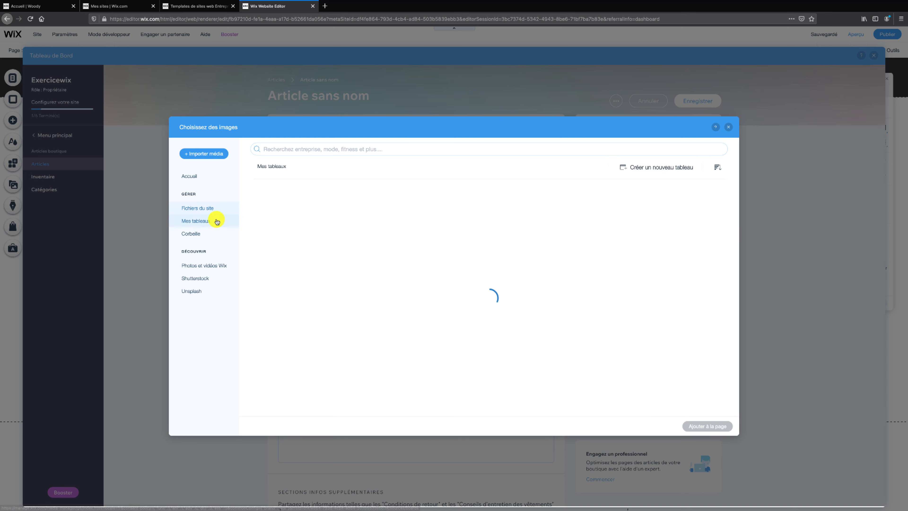
{"action": "left_click", "coordinate": [214, 264]}
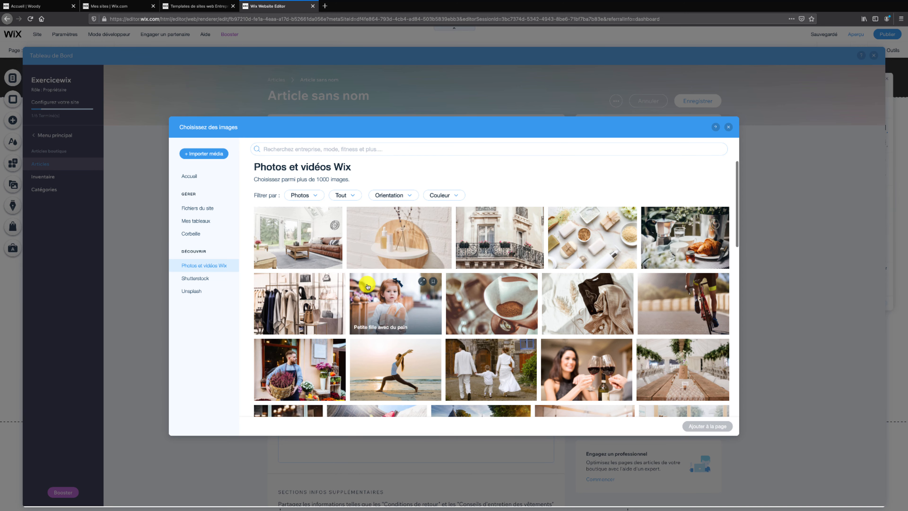
{"action": "left_click", "coordinate": [214, 279]}
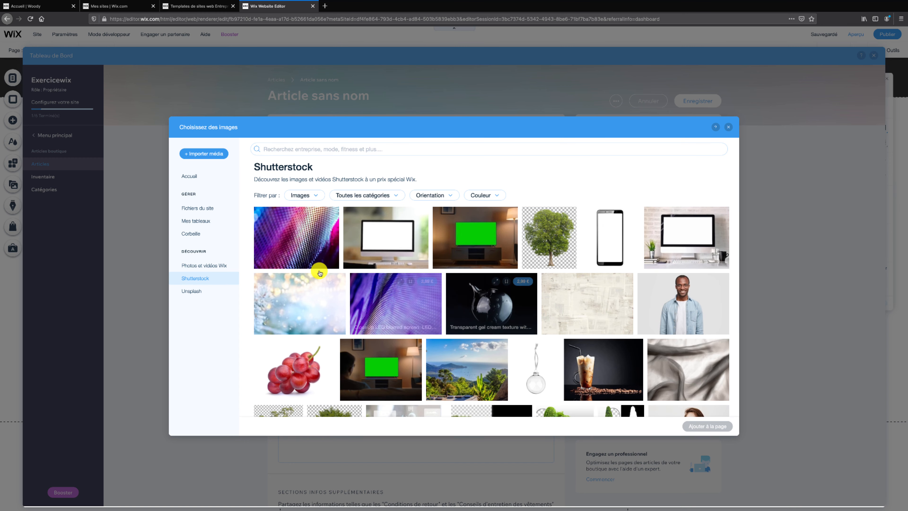
{"action": "left_click", "coordinate": [216, 291]}
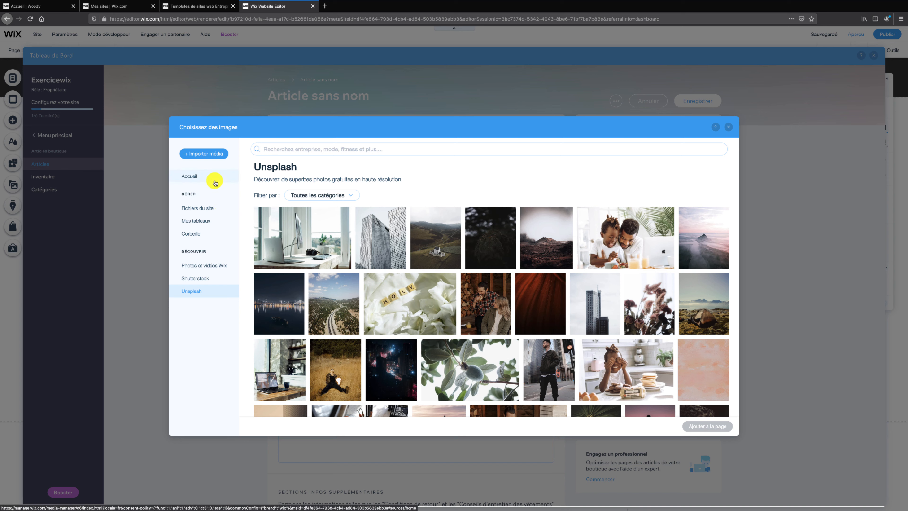
Upload all the images in the desktop folder photo_site_wix_boutique to the site files and dismiss the upload summary
{"action": "left_click", "coordinate": [211, 155]}
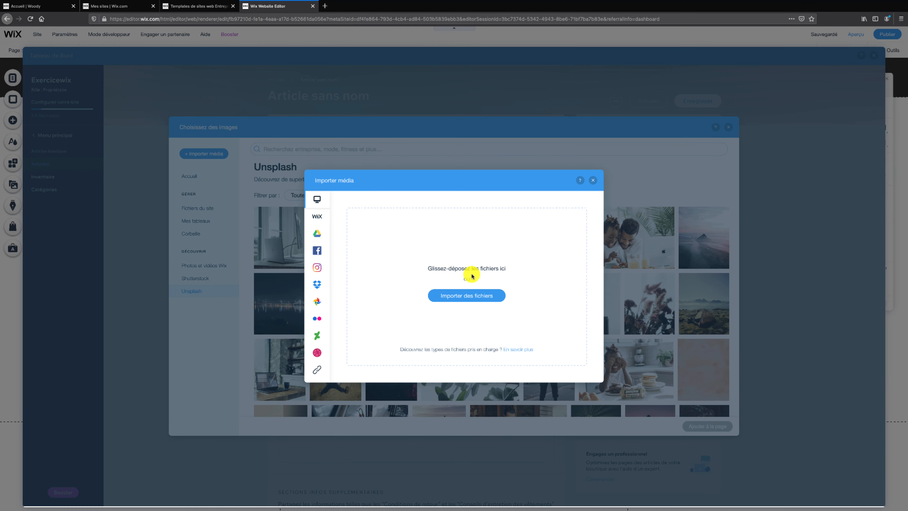
{"action": "left_click", "coordinate": [464, 297]}
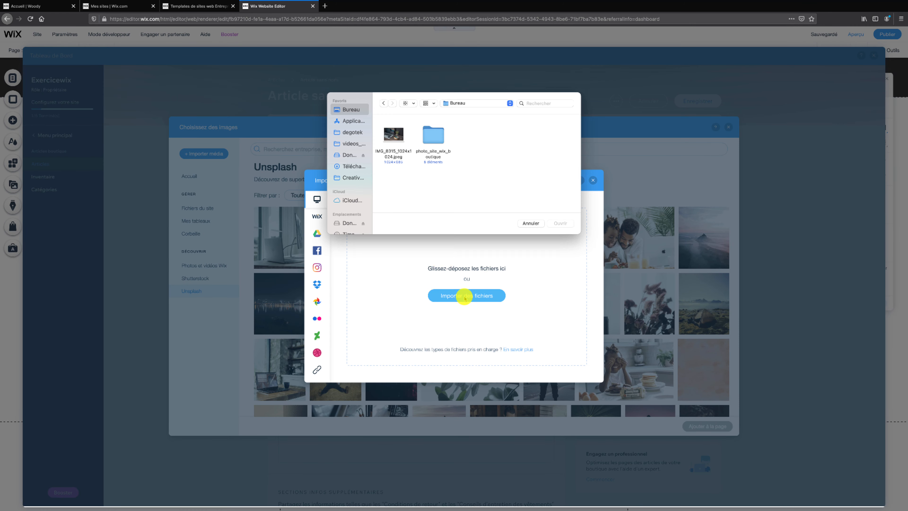
{"action": "left_click", "coordinate": [435, 135]}
{"action": "double_click", "coordinate": [435, 135]}
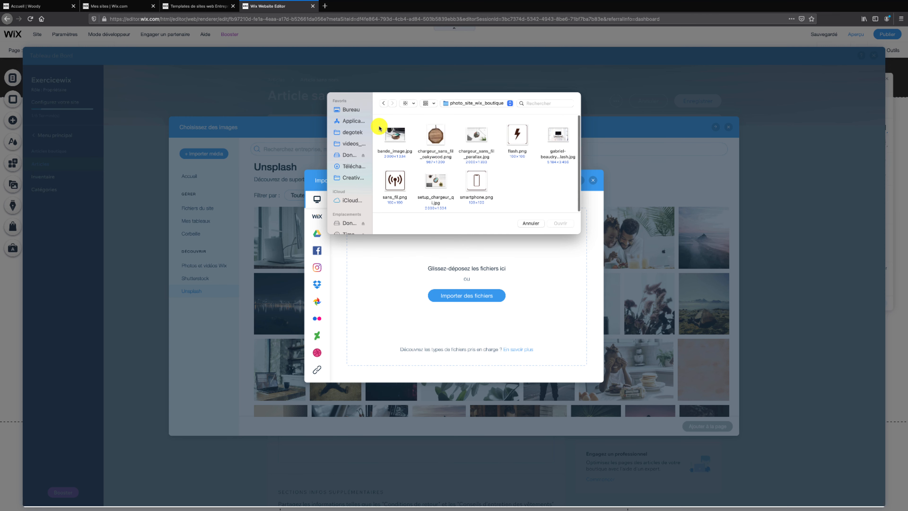
{"action": "left_click_drag", "start_coordinate": [379, 128], "coordinate": [548, 187]}
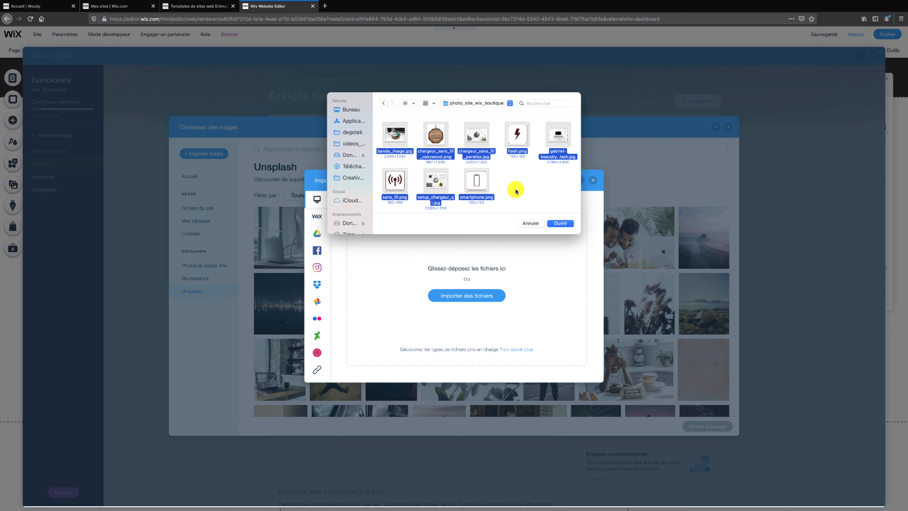
{"action": "left_click", "coordinate": [559, 223]}
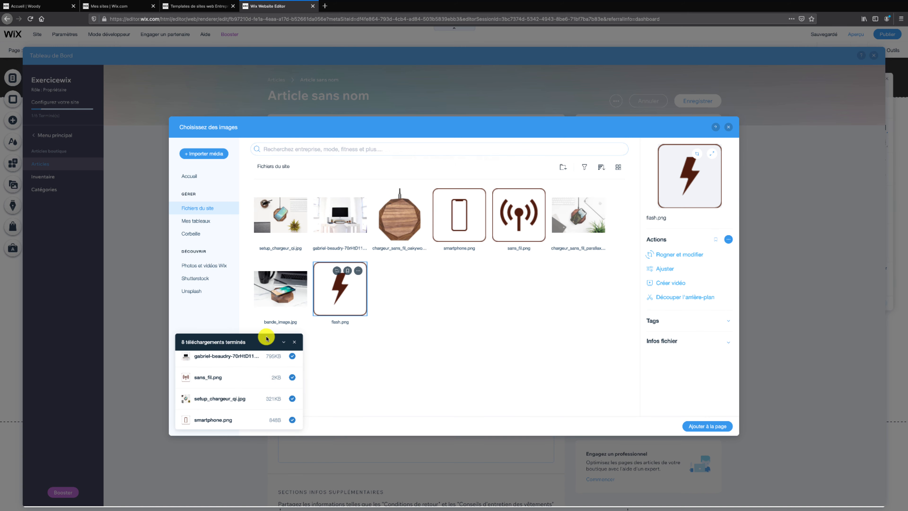
{"action": "left_click", "coordinate": [292, 342]}
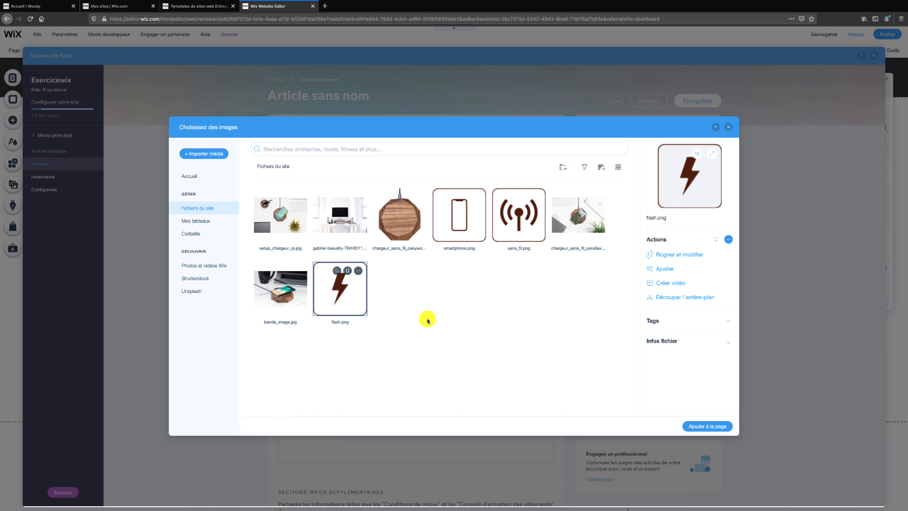
Add the wooden charger, desk, setup_chargeur_qi.jpg, chargeur_sans_fil_parallax and bande_image.jpg images to the new product
{"action": "left_click", "coordinate": [406, 226]}
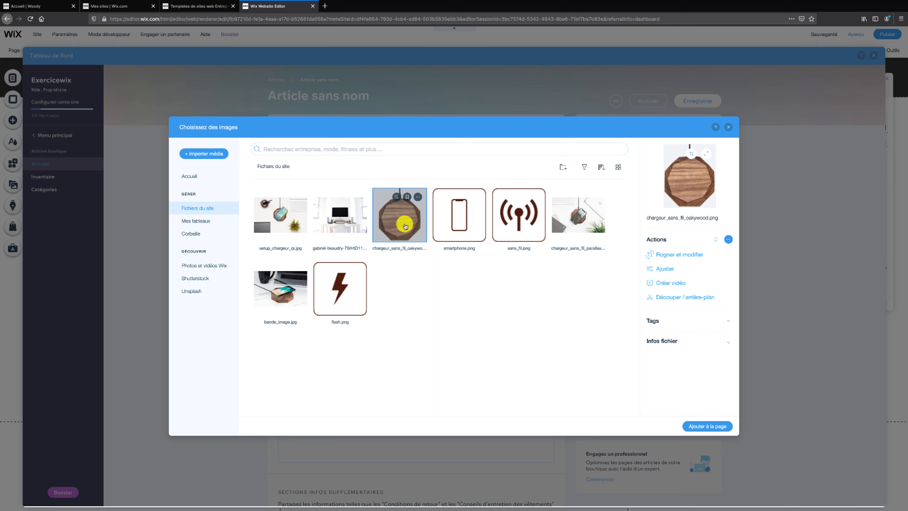
{"action": "left_click", "coordinate": [345, 208], "text": "ctrl"}
{"action": "left_click", "coordinate": [288, 209], "text": "ctrl"}
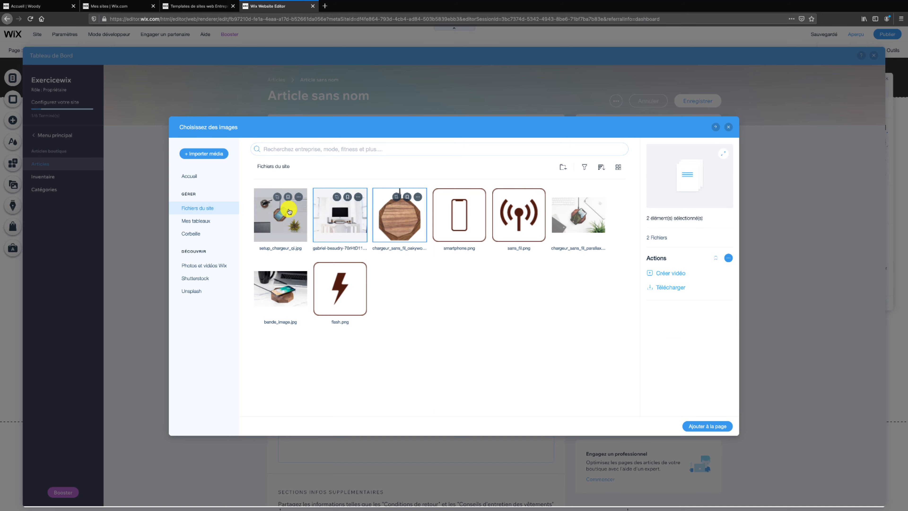
{"action": "left_click", "coordinate": [580, 243], "text": "ctrl"}
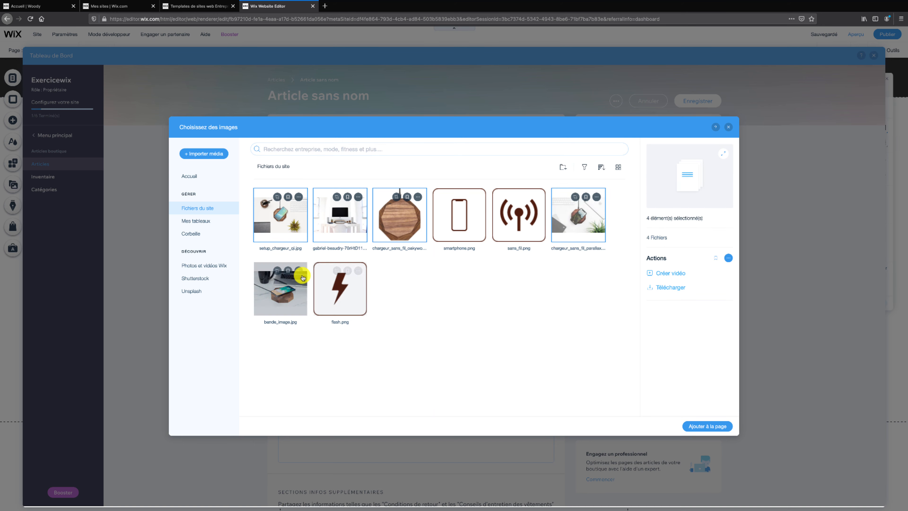
{"action": "left_click", "coordinate": [302, 277], "text": "ctrl"}
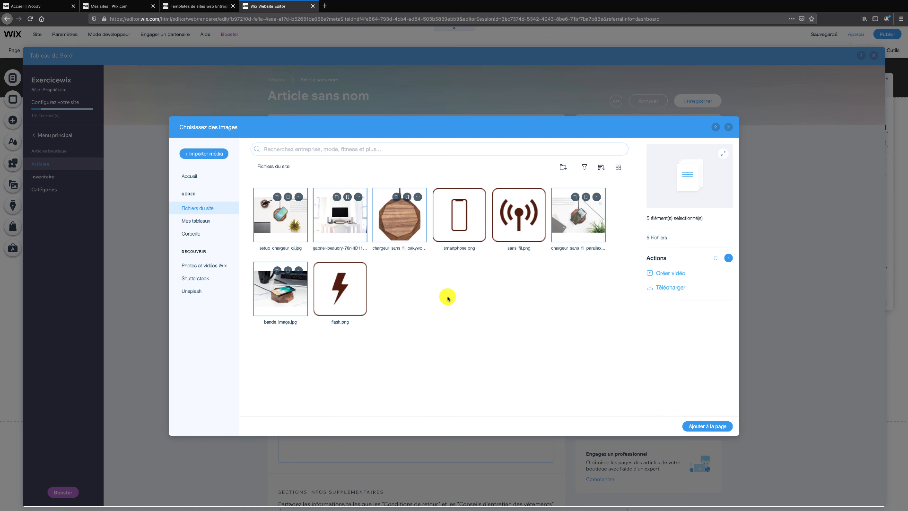
{"action": "left_click", "coordinate": [710, 427]}
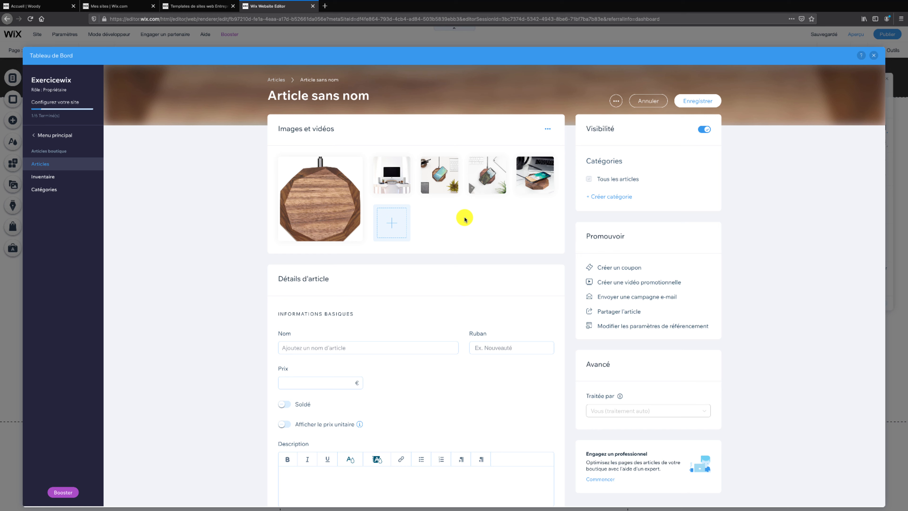
Name the new product "Chargeur QI" and set its price to 49.00 €
{"action": "left_click", "coordinate": [343, 95]}
{"action": "type", "text": "C"}
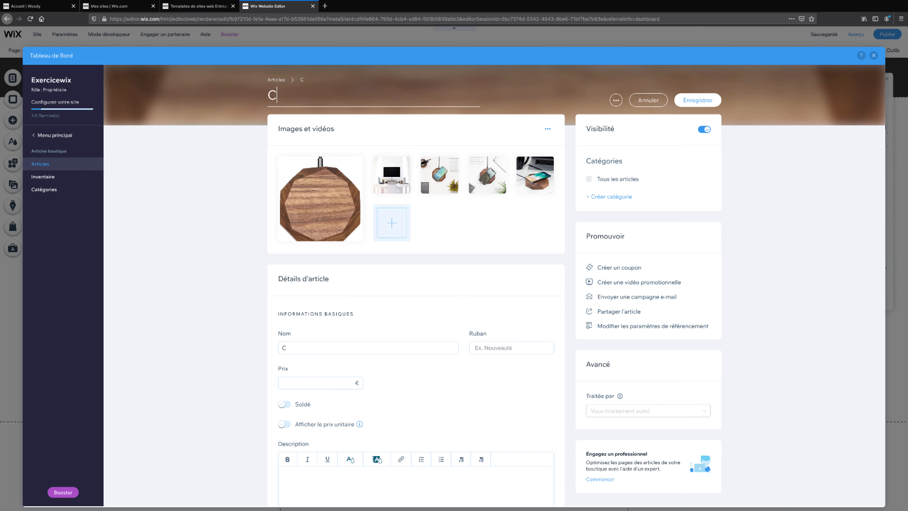
{"action": "type", "text": "hargeur QI"}
{"action": "scroll", "coordinate": [462, 319], "scroll_direction": "down", "scroll_amount": 1}
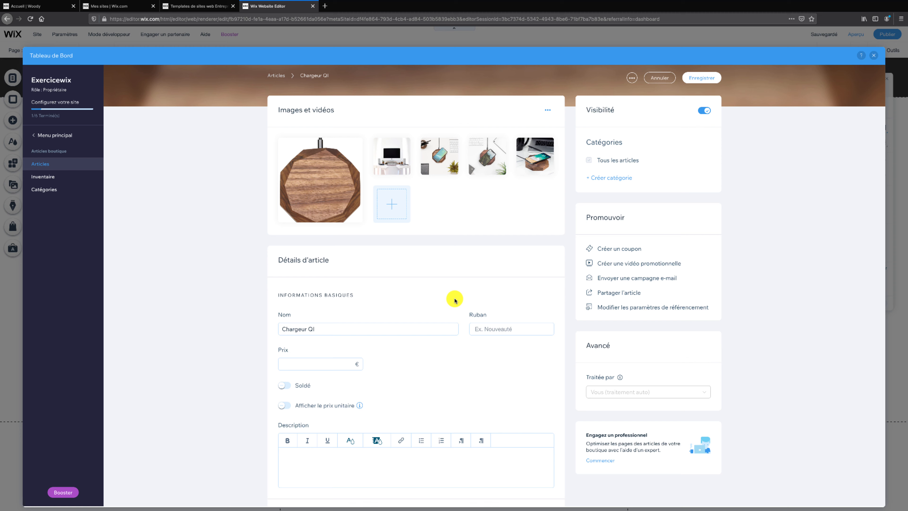
{"action": "left_click", "coordinate": [310, 367]}
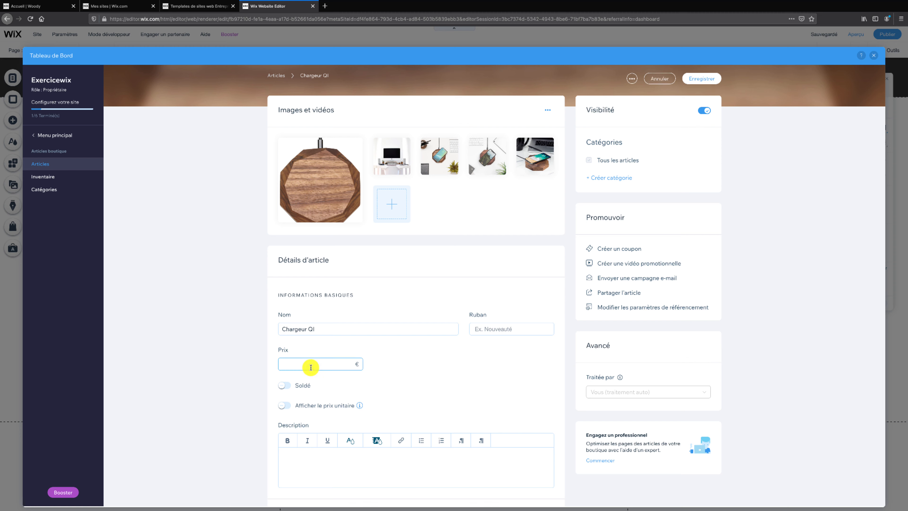
{"action": "type", "text": "49.00"}
Search the web for "lorem ipsum" in a new browser tab, open lipsum.com, accept its privacy notice and generate placeholder paragraphs
{"action": "scroll", "coordinate": [310, 381], "scroll_direction": "down", "scroll_amount": 1}
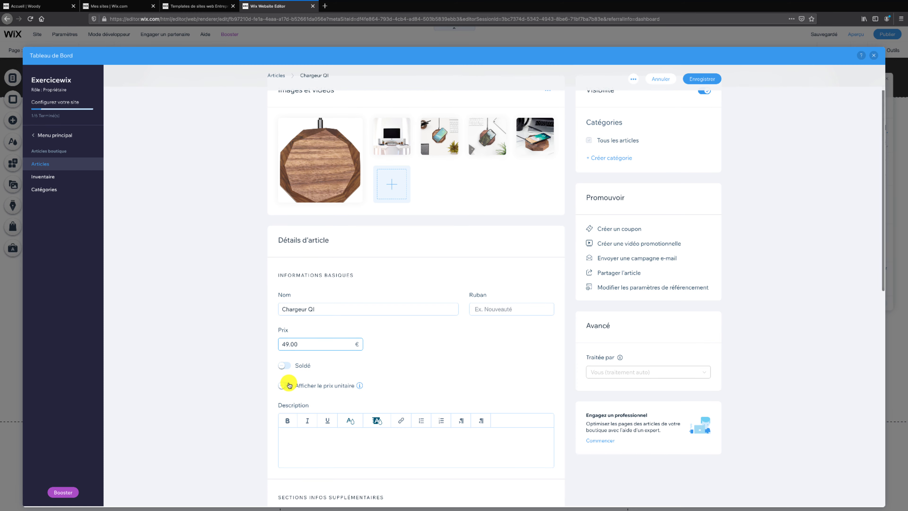
{"action": "scroll", "coordinate": [290, 384], "scroll_direction": "down", "scroll_amount": 2}
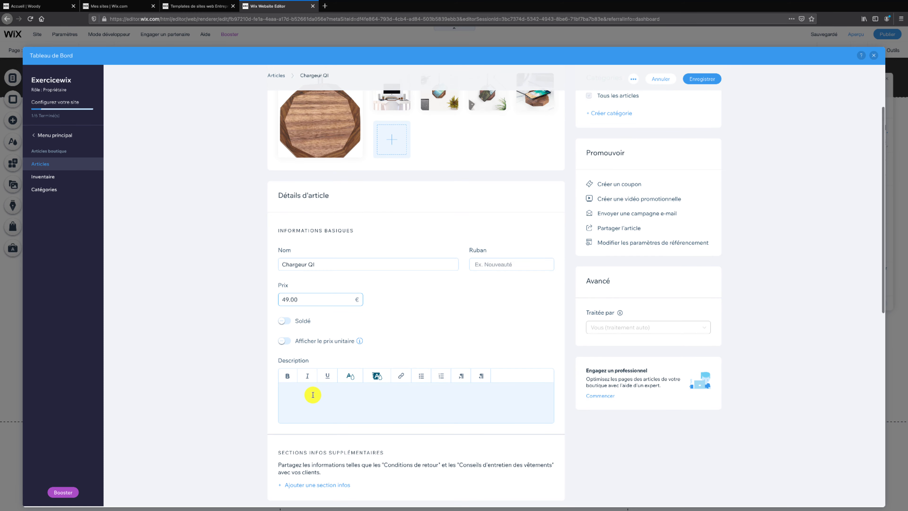
{"action": "left_click", "coordinate": [306, 392]}
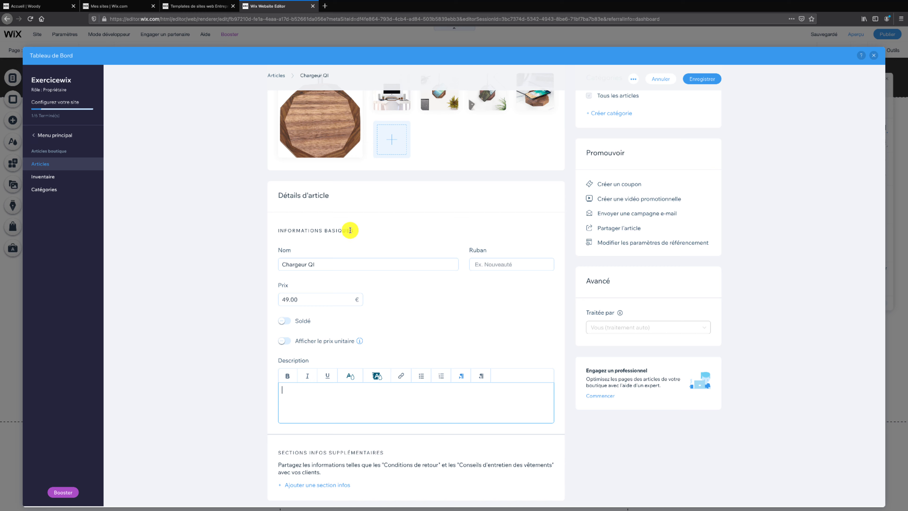
{"action": "left_click", "coordinate": [325, 6]}
{"action": "left_click", "coordinate": [326, 19]}
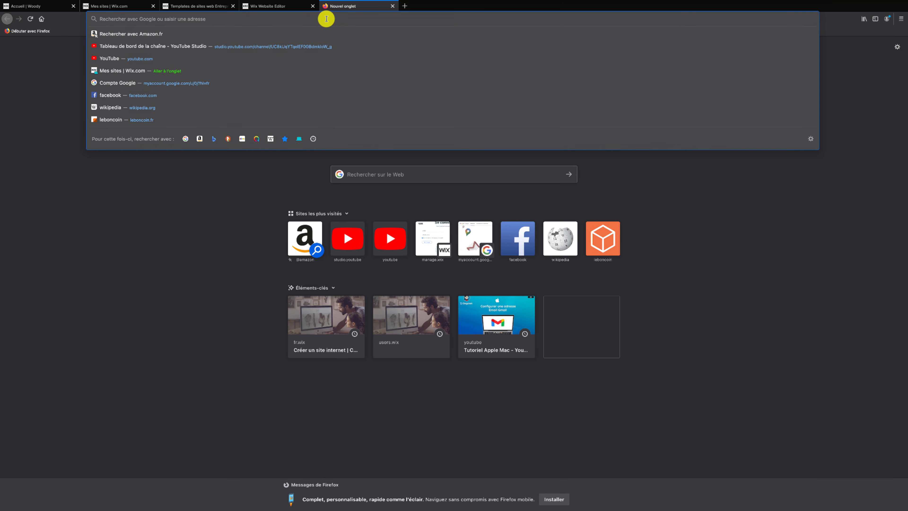
{"action": "type", "text": "lorem"}
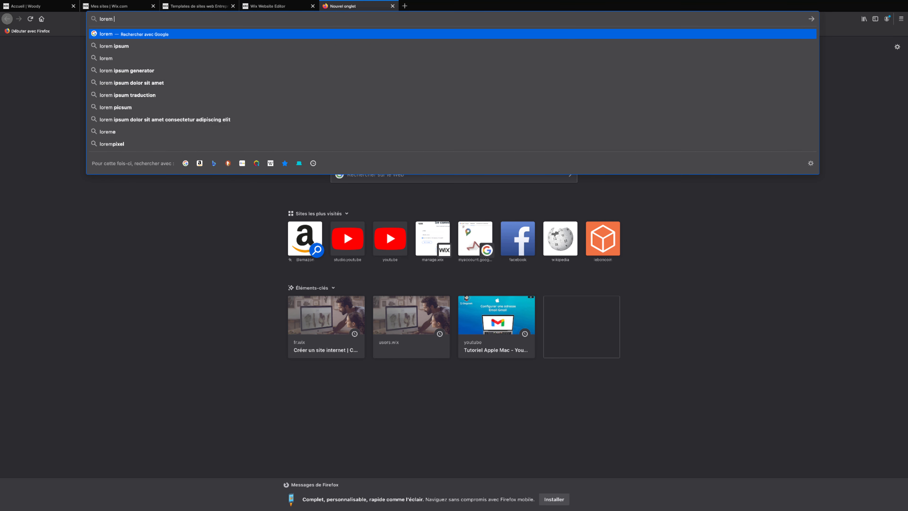
{"action": "type", "text": " ipsum"}
{"action": "key", "text": "Return"}
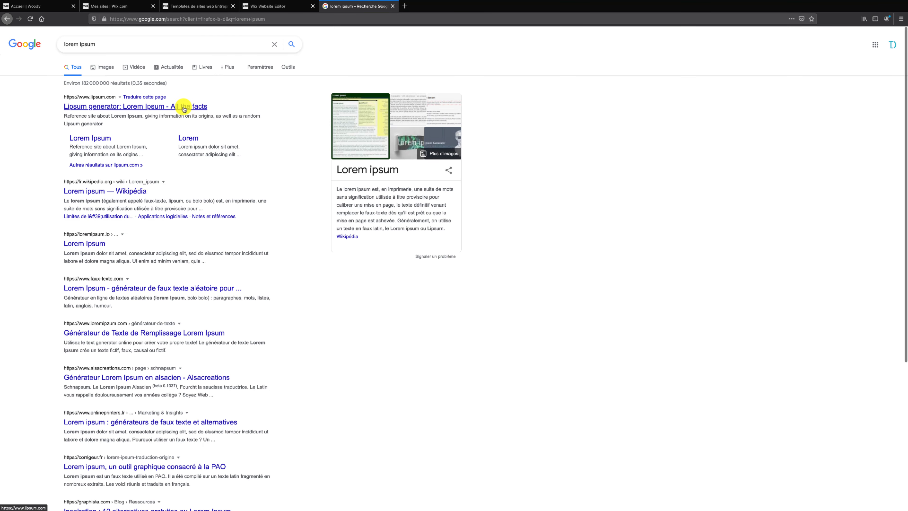
{"action": "left_click", "coordinate": [186, 108]}
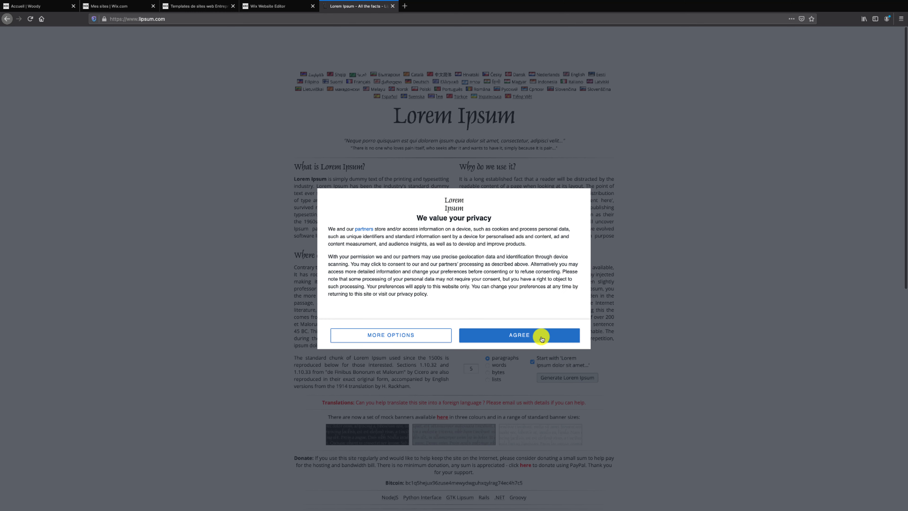
{"action": "left_click", "coordinate": [542, 337]}
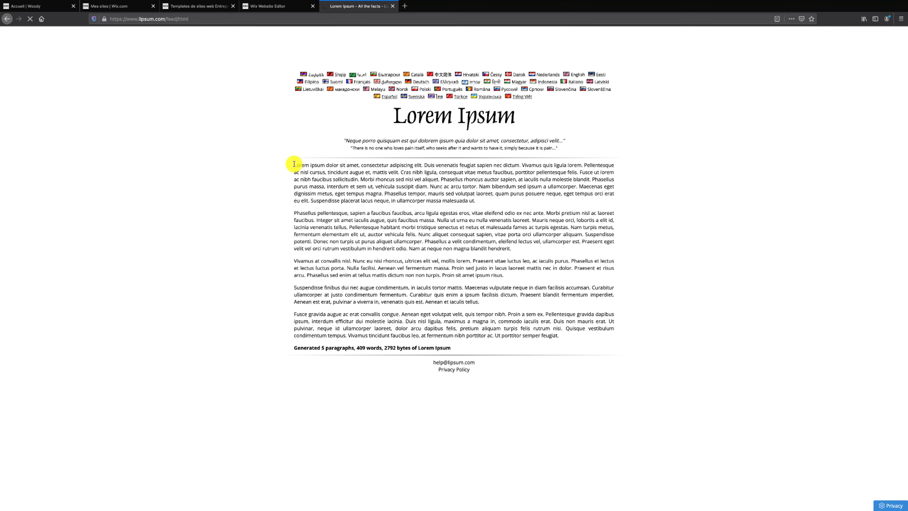
Copy the opening Lorem ipsum sentences up to "mattis velit" into the product's description and save the product
{"action": "left_click_drag", "start_coordinate": [294, 165], "coordinate": [399, 172]}
{"action": "key", "text": "ctrl+c"}
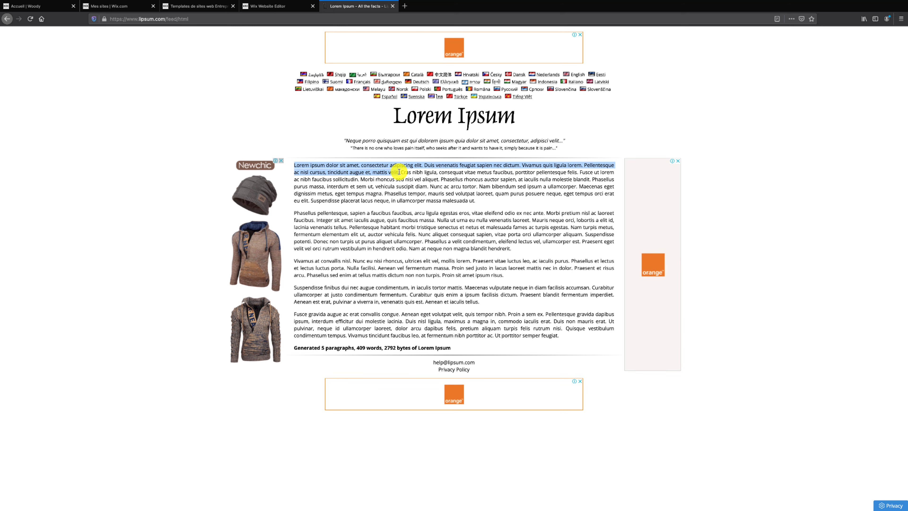
{"action": "left_click", "coordinate": [278, 7]}
{"action": "key", "text": "ctrl+v"}
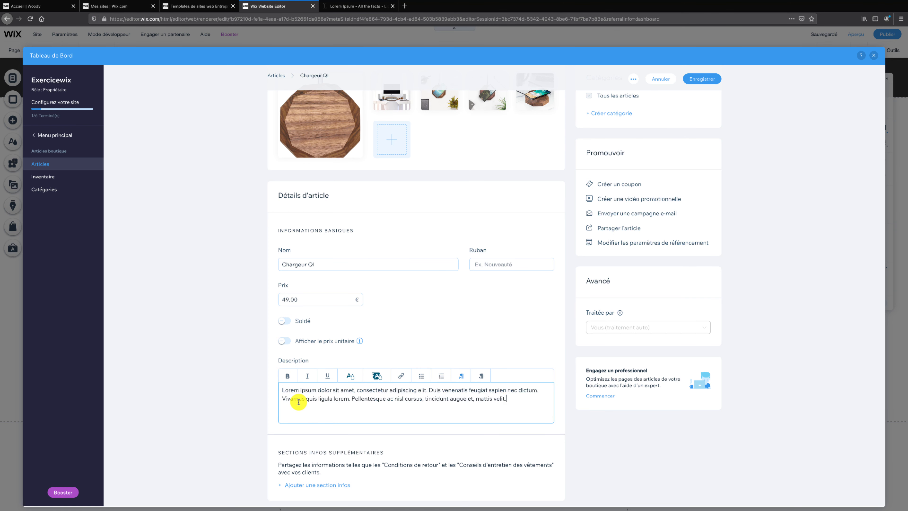
{"action": "scroll", "coordinate": [316, 395], "scroll_direction": "down", "scroll_amount": 2}
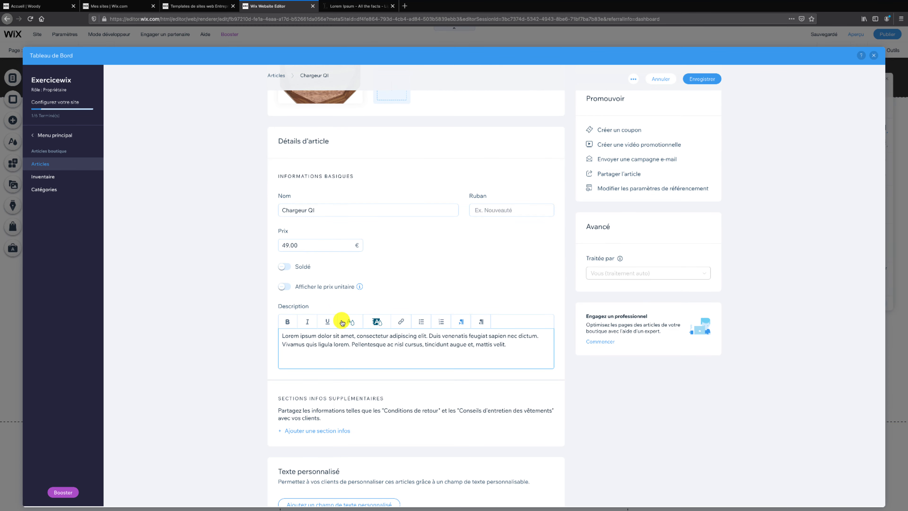
{"action": "scroll", "coordinate": [341, 326], "scroll_direction": "down", "scroll_amount": 4}
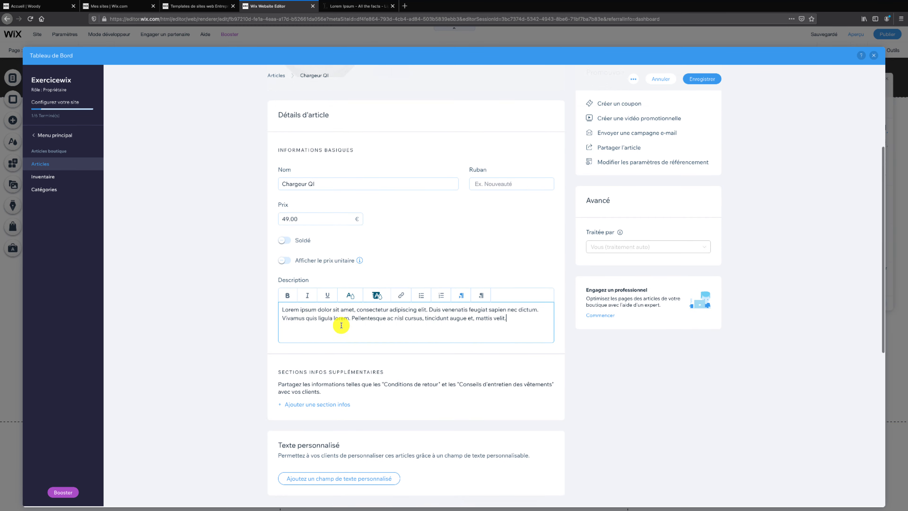
{"action": "scroll", "coordinate": [341, 326], "scroll_direction": "up", "scroll_amount": 8}
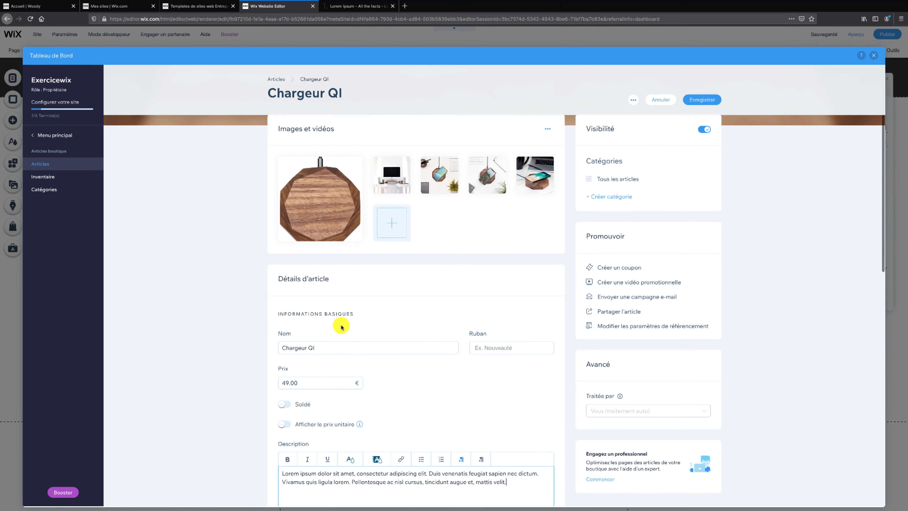
{"action": "left_click", "coordinate": [697, 103]}
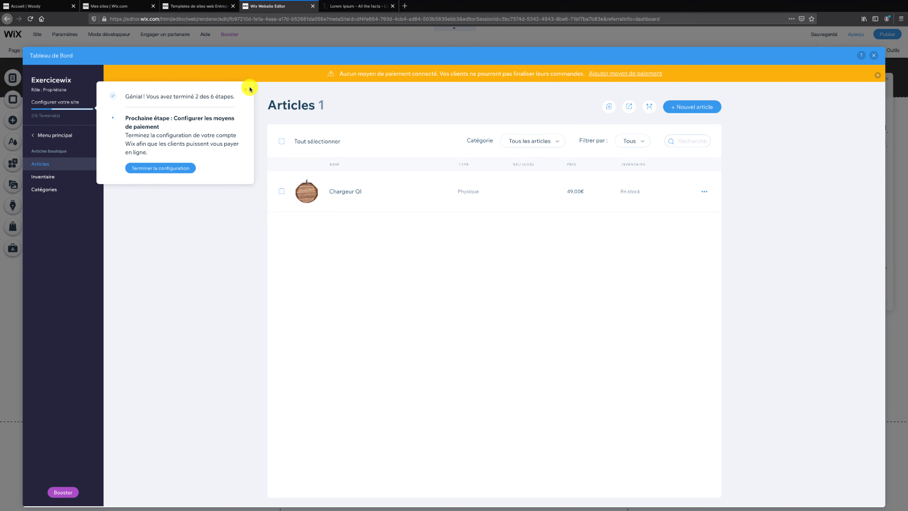
Add credit/debit cards, PayPal and IDeal as the store's payment methods, dismiss the upgrade offer and return to the site editor
{"action": "left_click", "coordinate": [188, 167]}
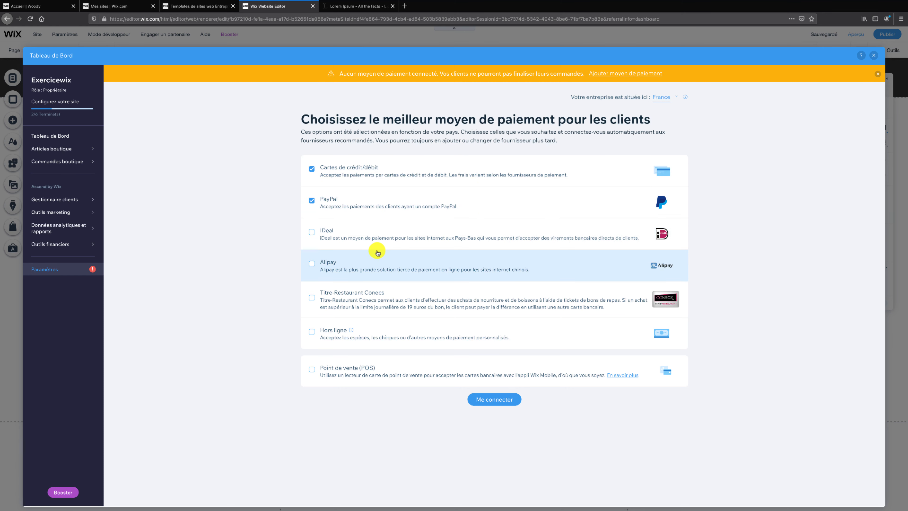
{"action": "left_click", "coordinate": [312, 233]}
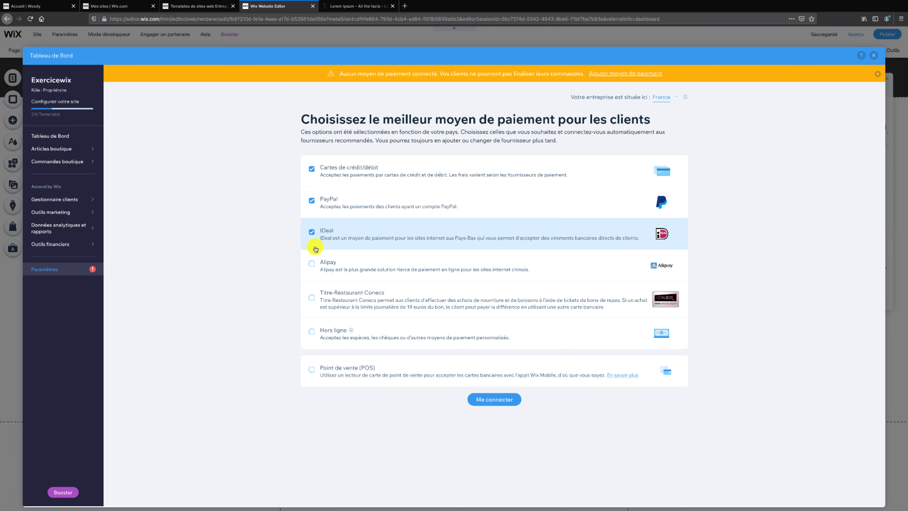
{"action": "left_click", "coordinate": [492, 399]}
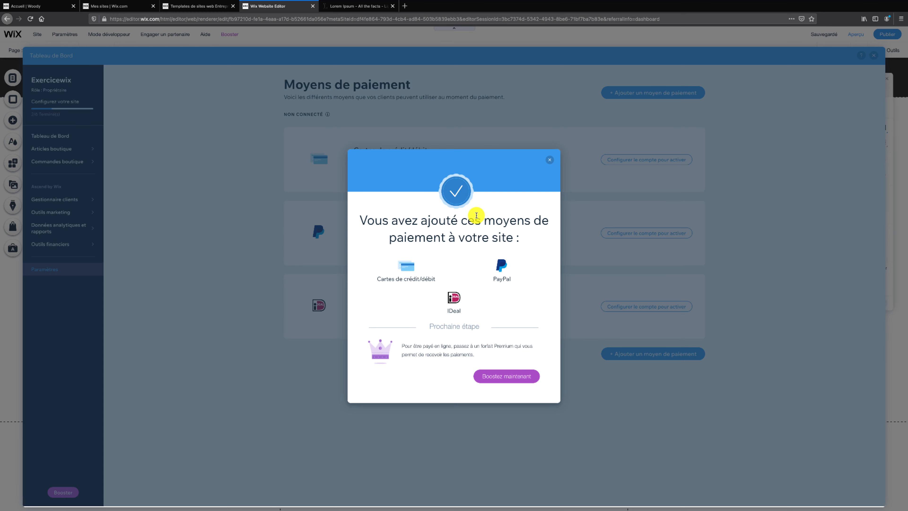
{"action": "left_click", "coordinate": [549, 159]}
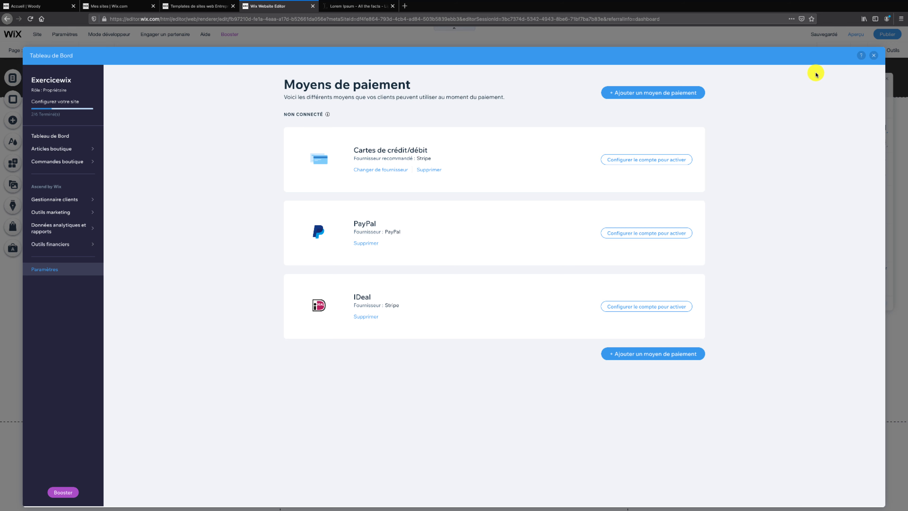
{"action": "left_click", "coordinate": [874, 55]}
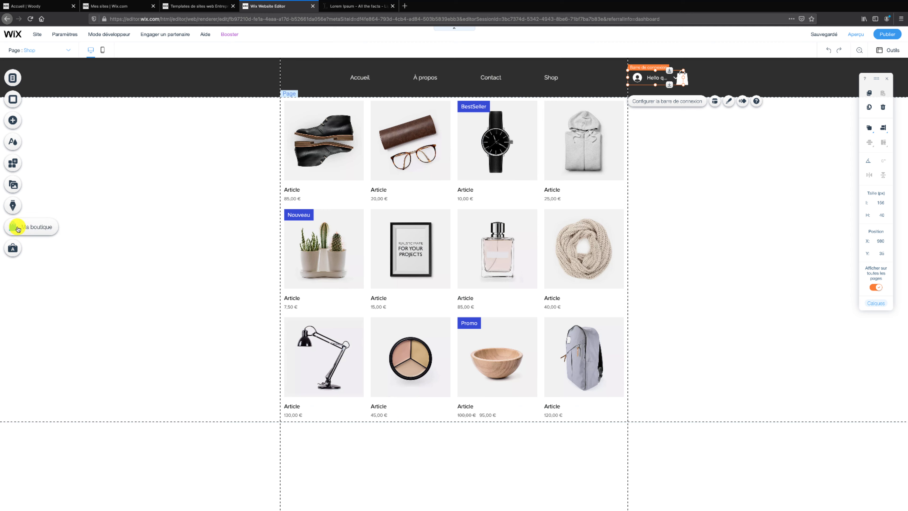
Rename the store's Cart Page as "Carte de paiement" and close the store page list
{"action": "left_click", "coordinate": [15, 227]}
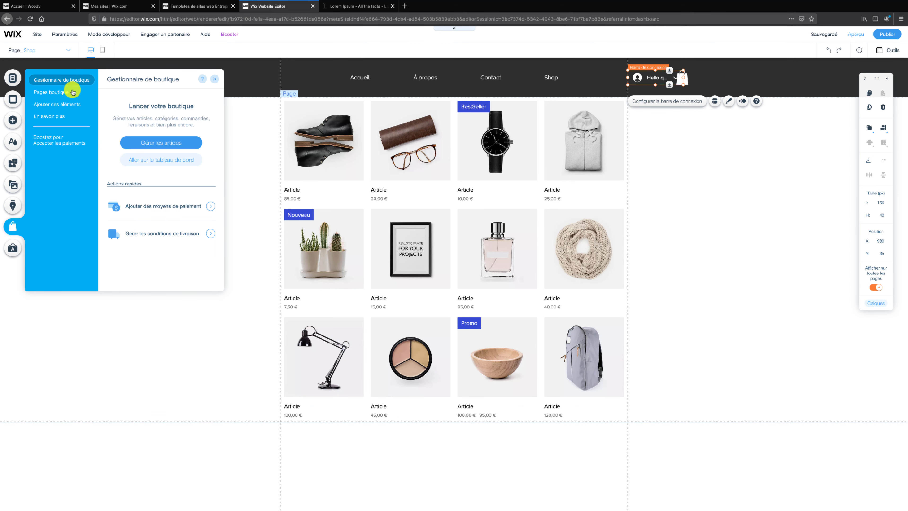
{"action": "left_click", "coordinate": [63, 93]}
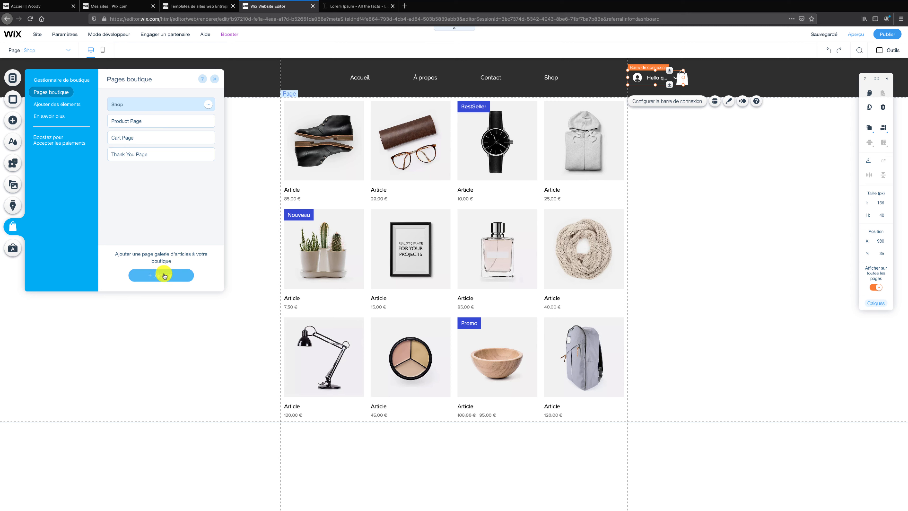
{"action": "double_click", "coordinate": [132, 137]}
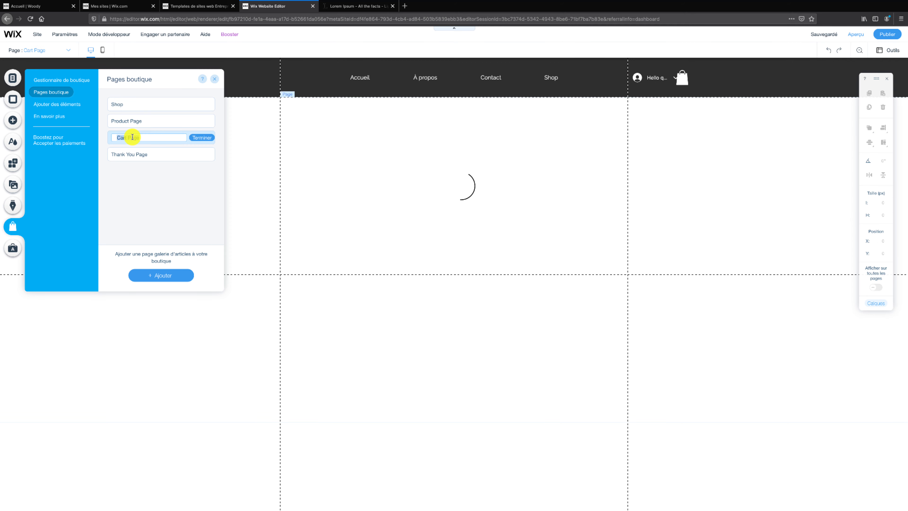
{"action": "type", "text": "Ca"}
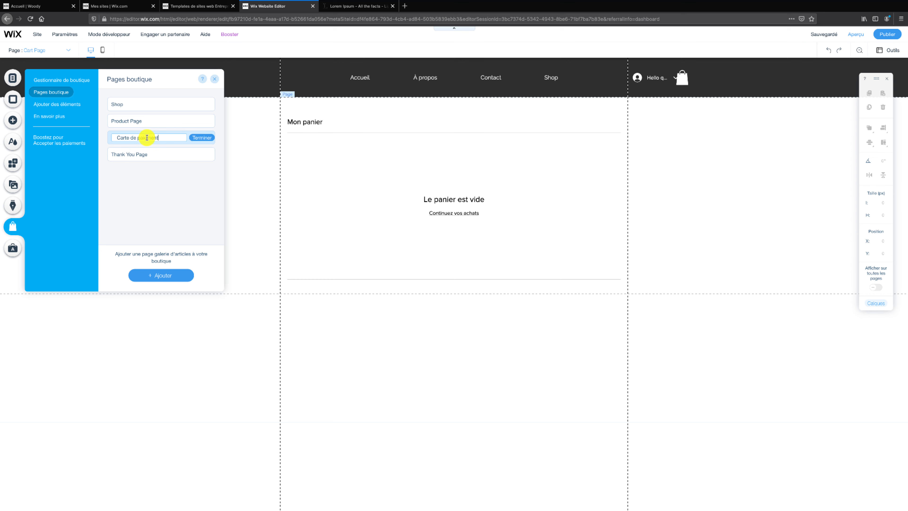
{"action": "left_click", "coordinate": [197, 138]}
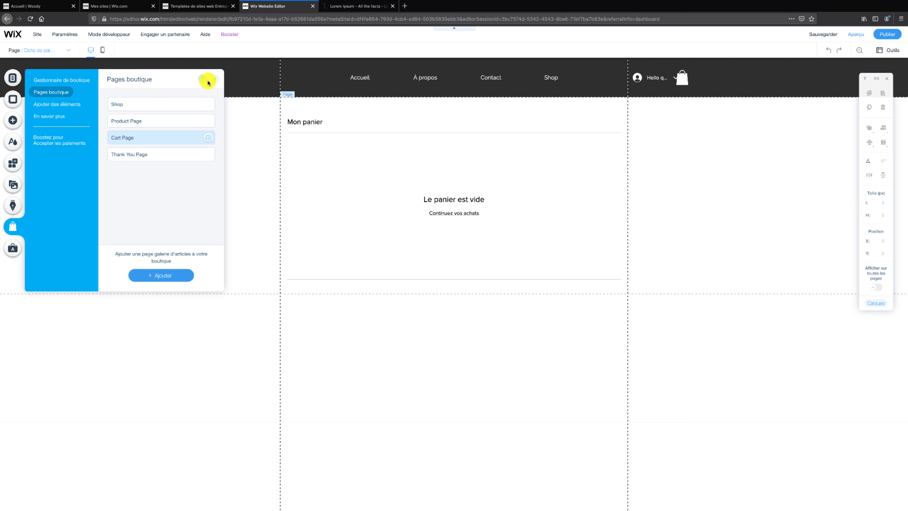
{"action": "left_click", "coordinate": [215, 81]}
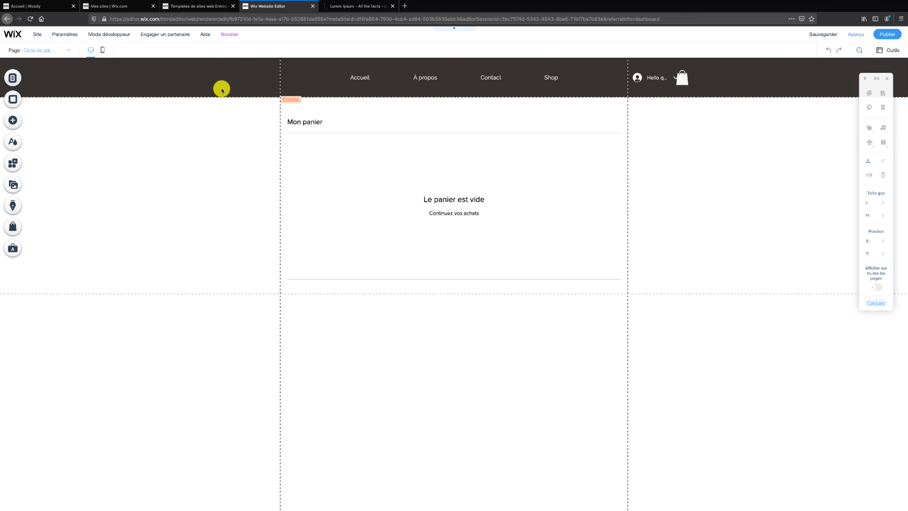
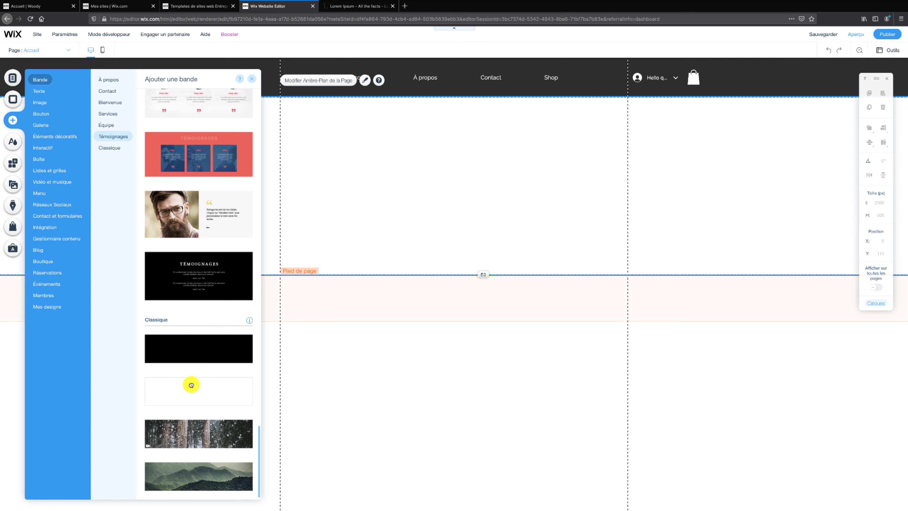
Add the blank white Classique strip to the Accueil page below the header
{"action": "left_click_drag", "start_coordinate": [191, 384], "coordinate": [379, 195]}
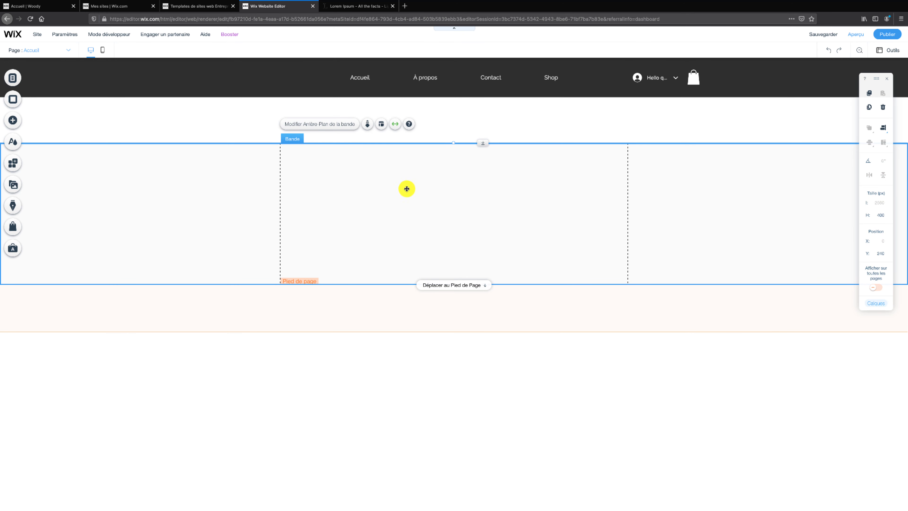
Move the strip up flush under the header and select the white desk photo from the site files as its background image
{"action": "left_click_drag", "start_coordinate": [448, 203], "coordinate": [451, 165]}
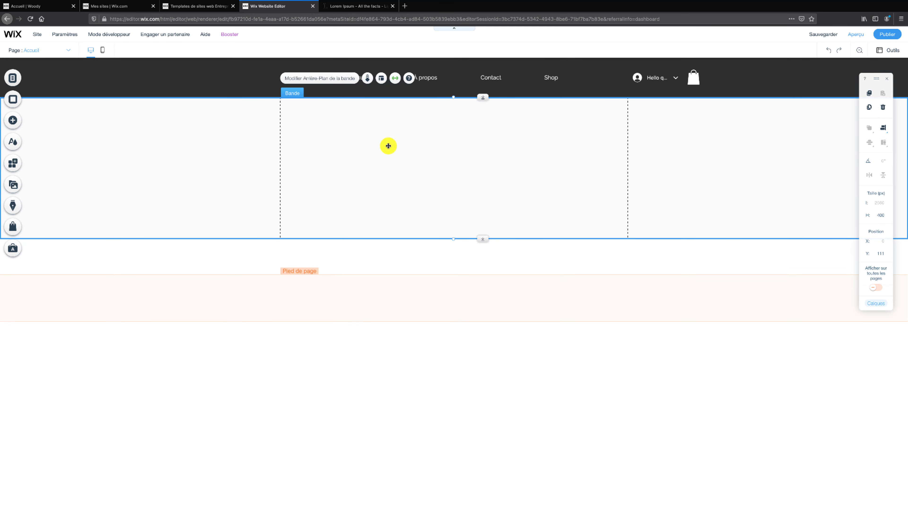
{"action": "right_click", "coordinate": [369, 144]}
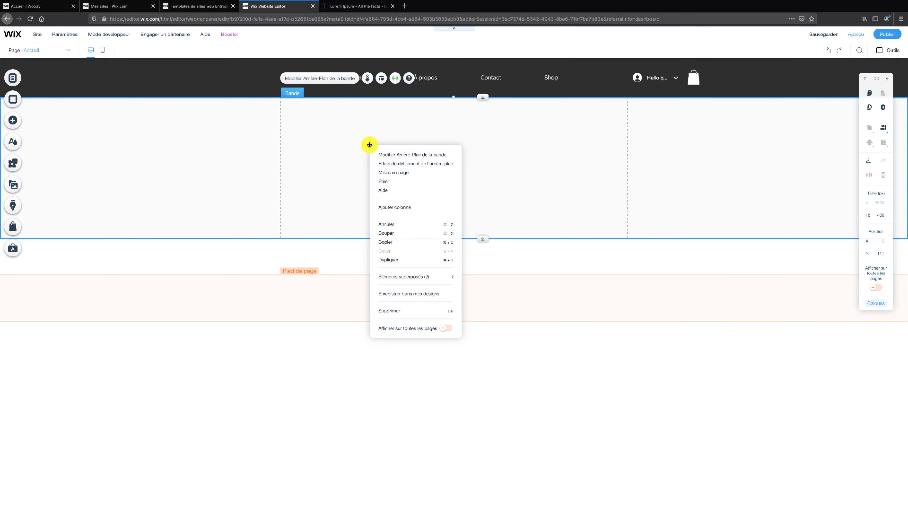
{"action": "left_click", "coordinate": [400, 155]}
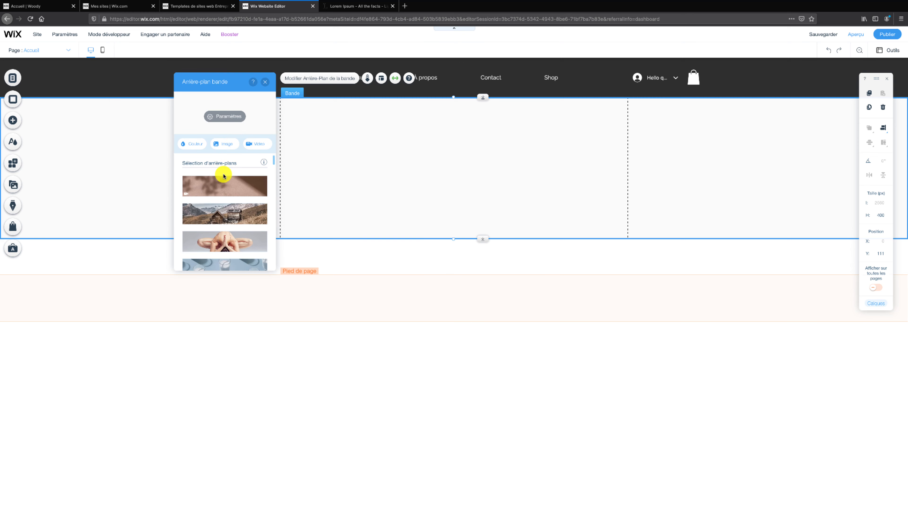
{"action": "scroll", "coordinate": [228, 212], "scroll_direction": "down", "scroll_amount": 2}
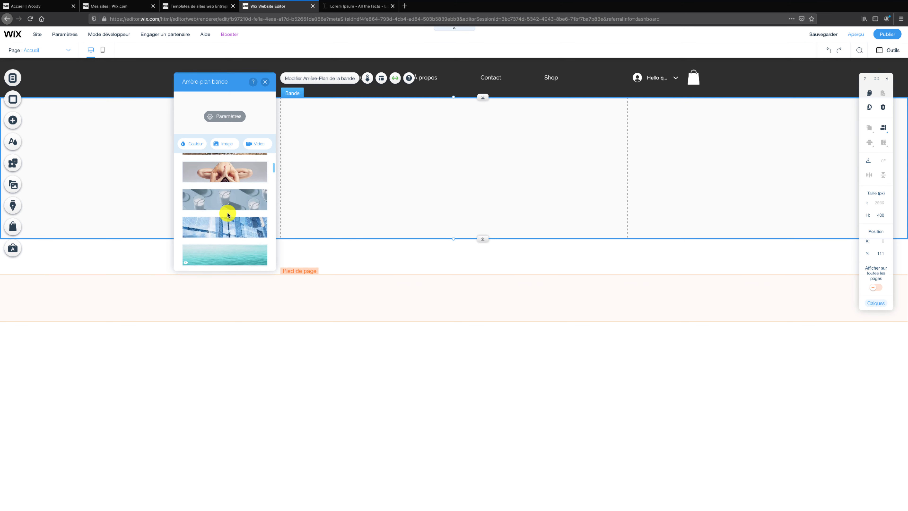
{"action": "scroll", "coordinate": [227, 214], "scroll_direction": "up", "scroll_amount": 1}
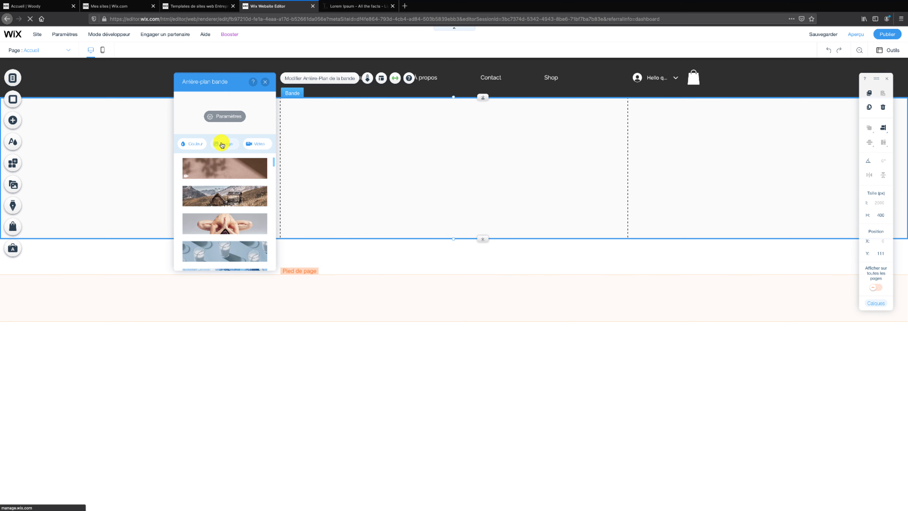
{"action": "left_click", "coordinate": [221, 144]}
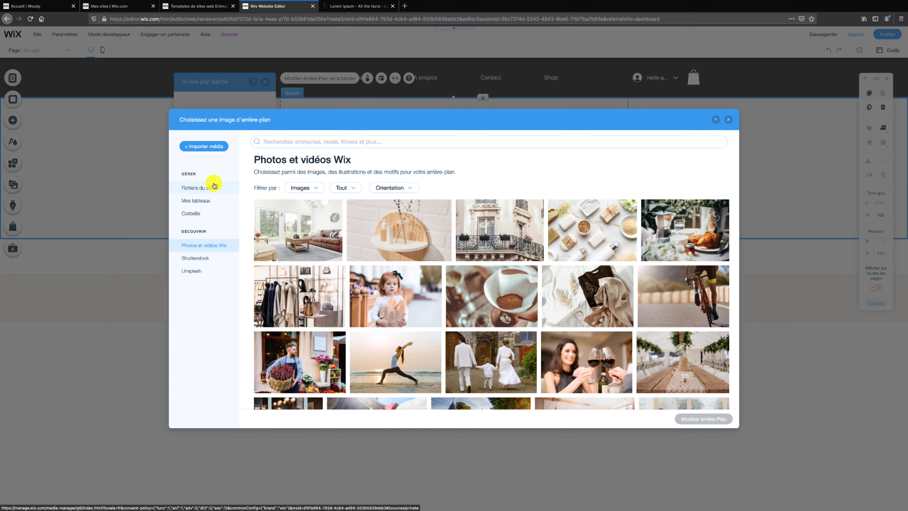
{"action": "left_click", "coordinate": [207, 189]}
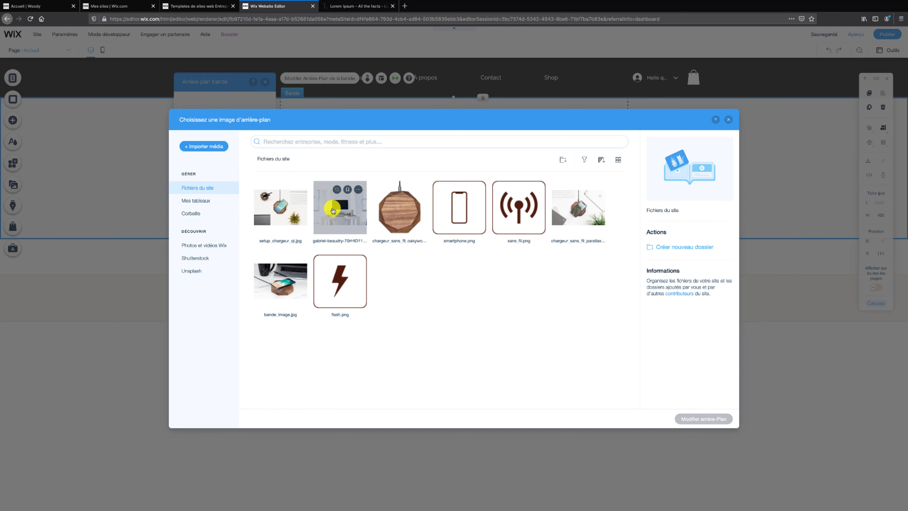
{"action": "left_click", "coordinate": [342, 212]}
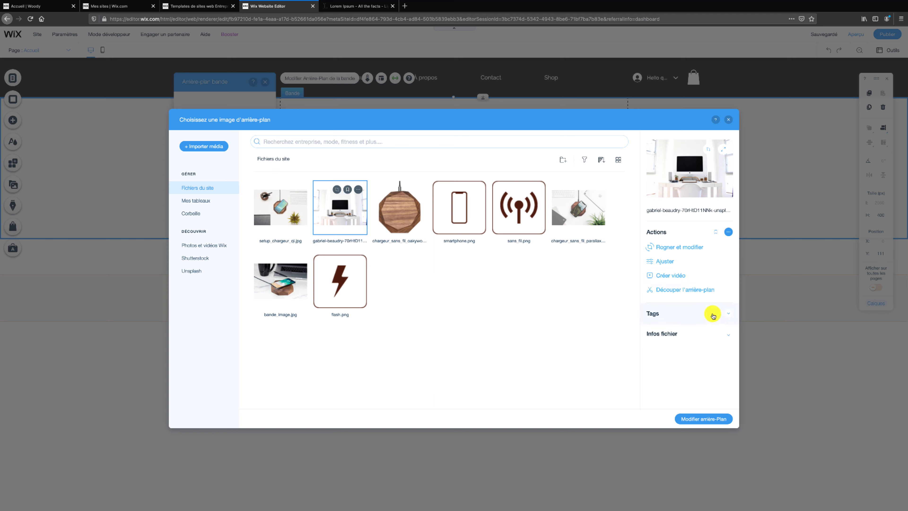
Remove the tags bâtiment, propriété, meubles, la fenêtre, bureau d'ordinateur, store de fenêtre and table from the desk photo
{"action": "left_click", "coordinate": [726, 315]}
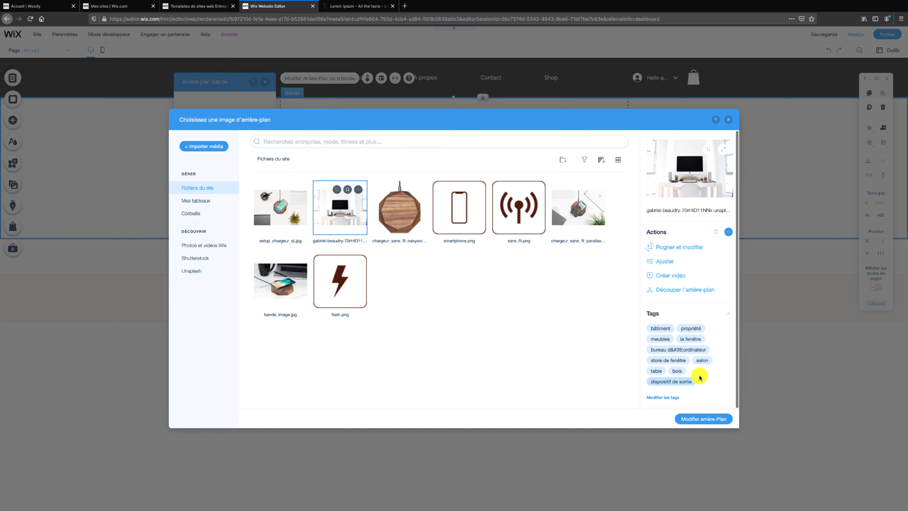
{"action": "left_click", "coordinate": [675, 399]}
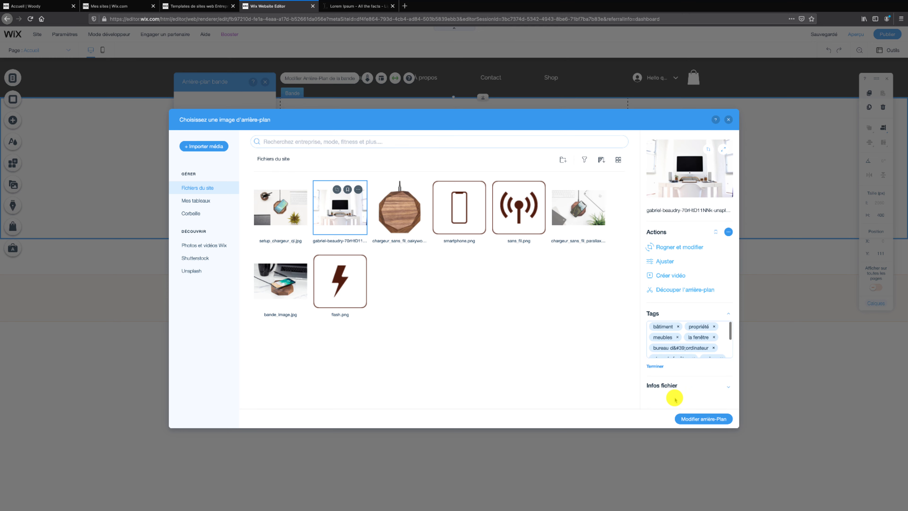
{"action": "left_click", "coordinate": [714, 326]}
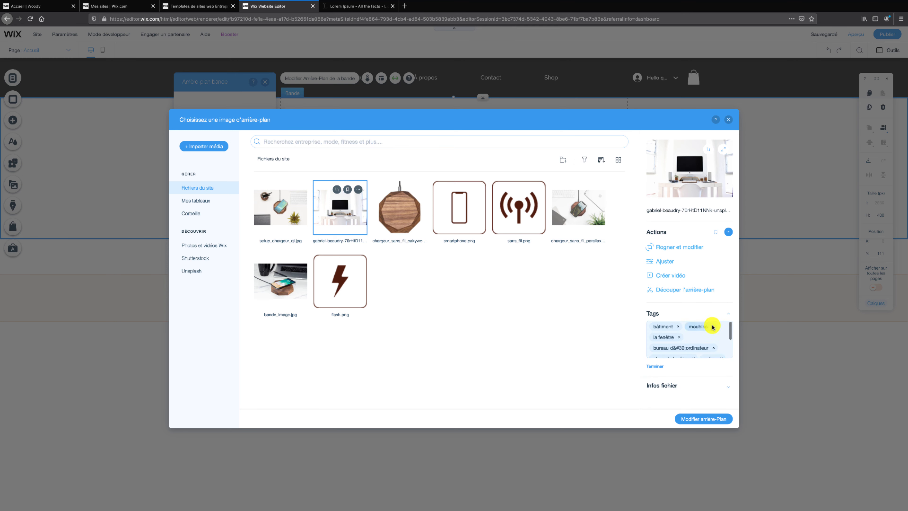
{"action": "left_click", "coordinate": [679, 327]}
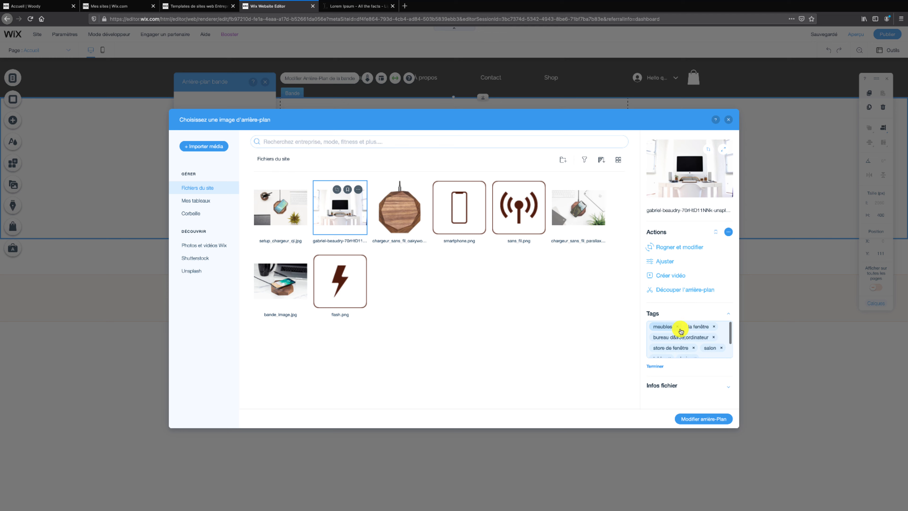
{"action": "left_click", "coordinate": [679, 328]}
{"action": "left_click", "coordinate": [679, 327]}
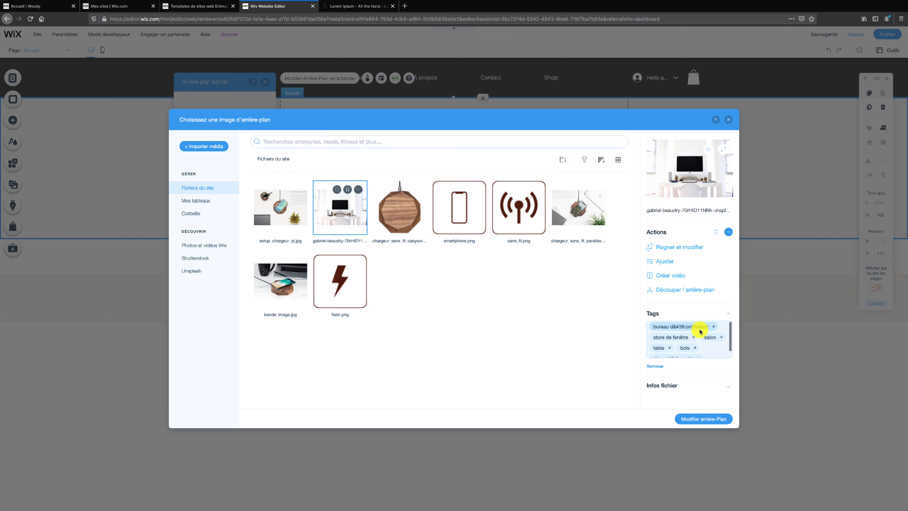
{"action": "left_click", "coordinate": [714, 327]}
{"action": "left_click", "coordinate": [694, 327]}
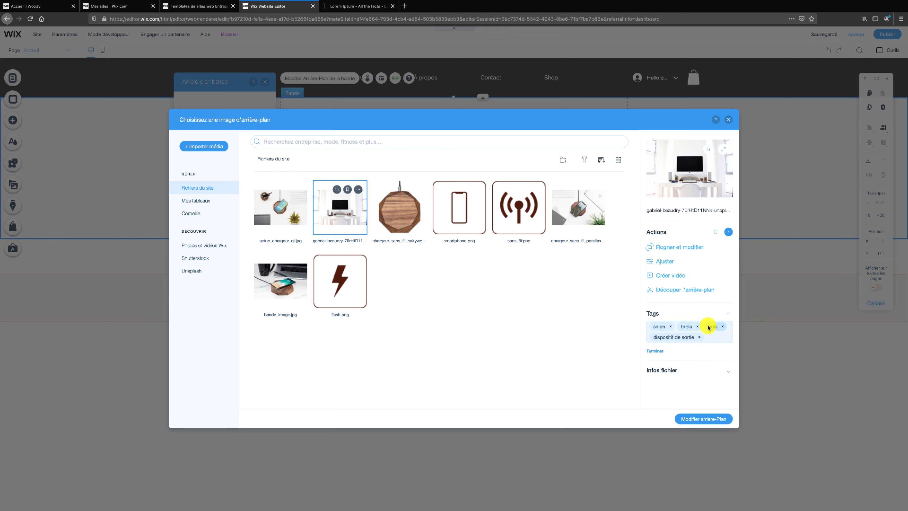
{"action": "left_click", "coordinate": [698, 327]}
Add the tag "Setup" to the desk photo and finish editing its tags
{"action": "left_click", "coordinate": [708, 335]}
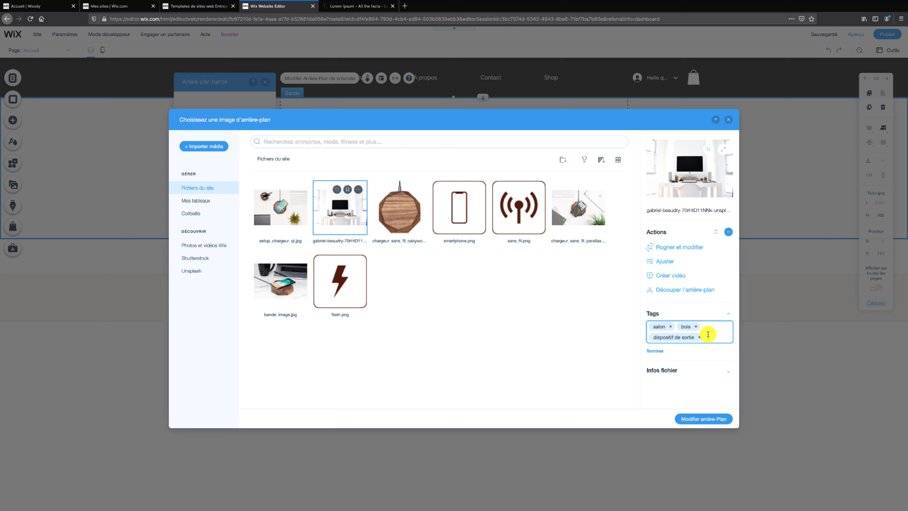
{"action": "type", "text": "Setup"}
{"action": "key", "text": "Return"}
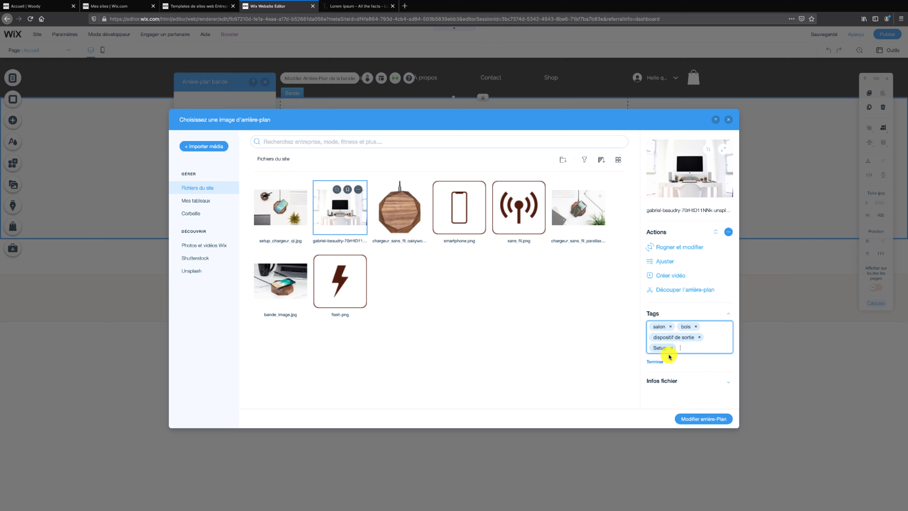
{"action": "left_click", "coordinate": [660, 362]}
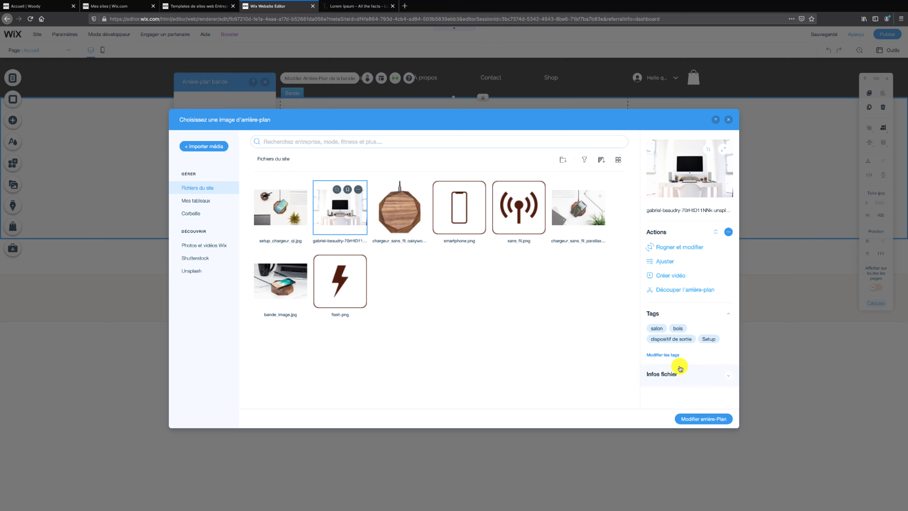
Apply the desk photo as the strip's background and stretch the strip downward to a height of about 1107 px
{"action": "left_click", "coordinate": [700, 420]}
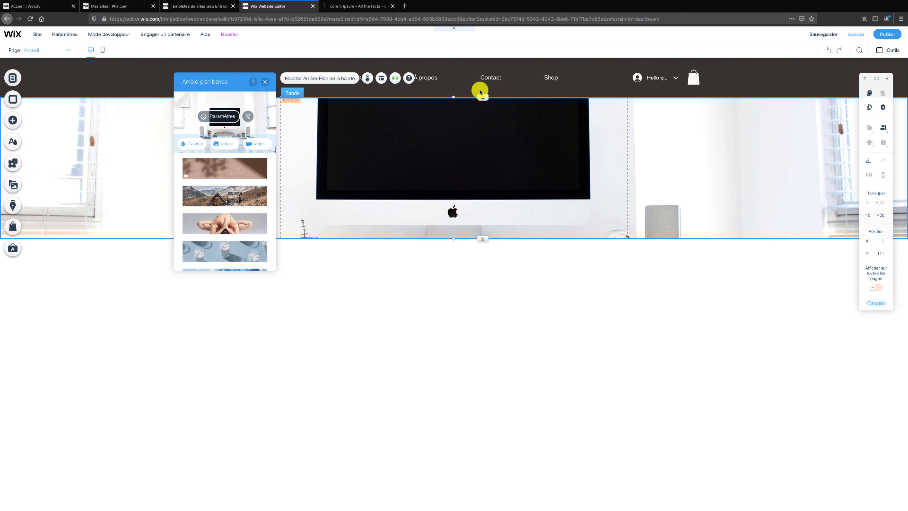
{"action": "left_click", "coordinate": [482, 238]}
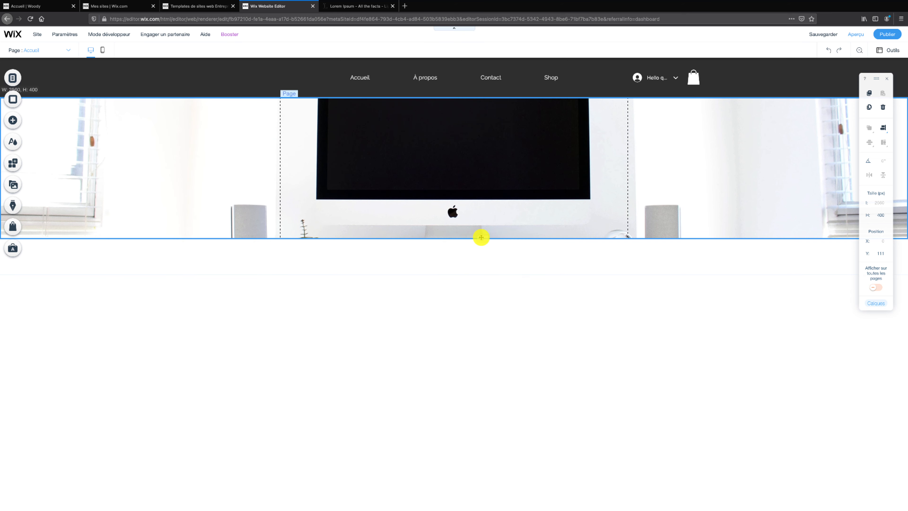
{"action": "left_click_drag", "start_coordinate": [481, 238], "coordinate": [497, 489]}
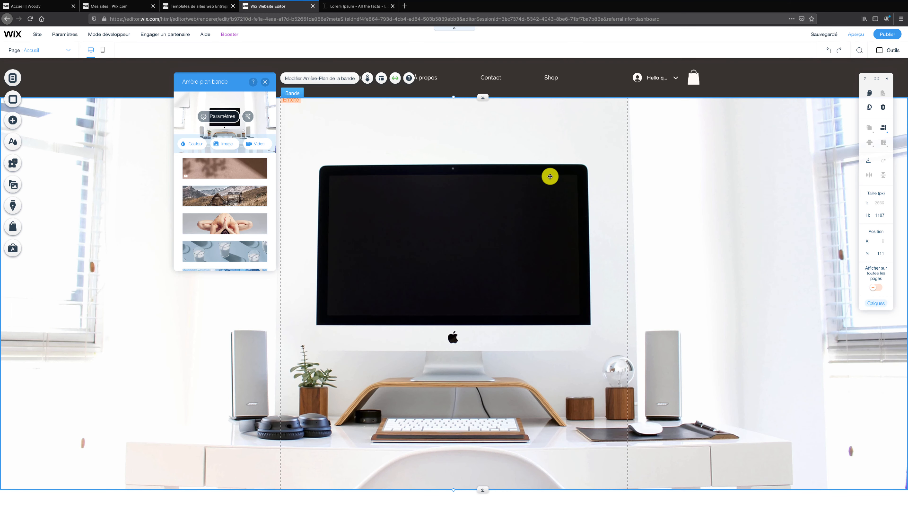
{"action": "left_click", "coordinate": [556, 176]}
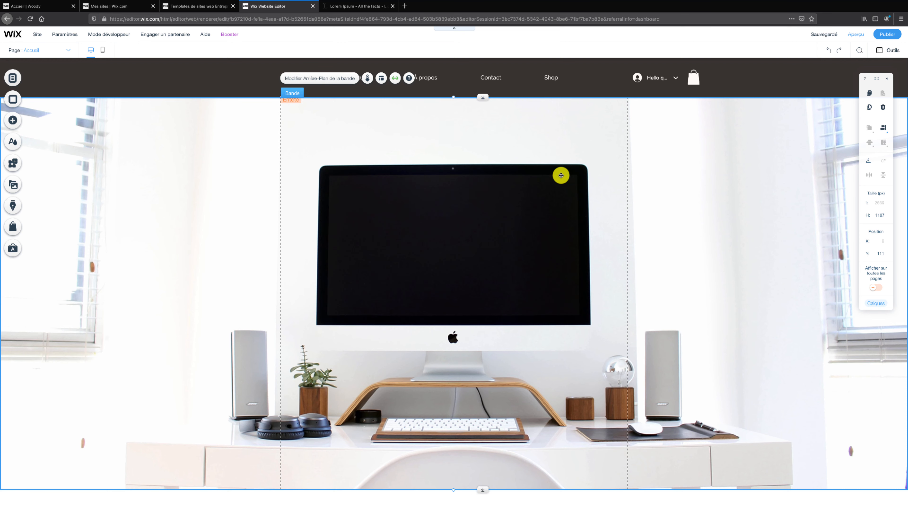
Add a second blank Classique strip to the Accueil page, directly beneath the desk photo strip
{"action": "scroll", "coordinate": [561, 175], "scroll_direction": "down", "scroll_amount": 1}
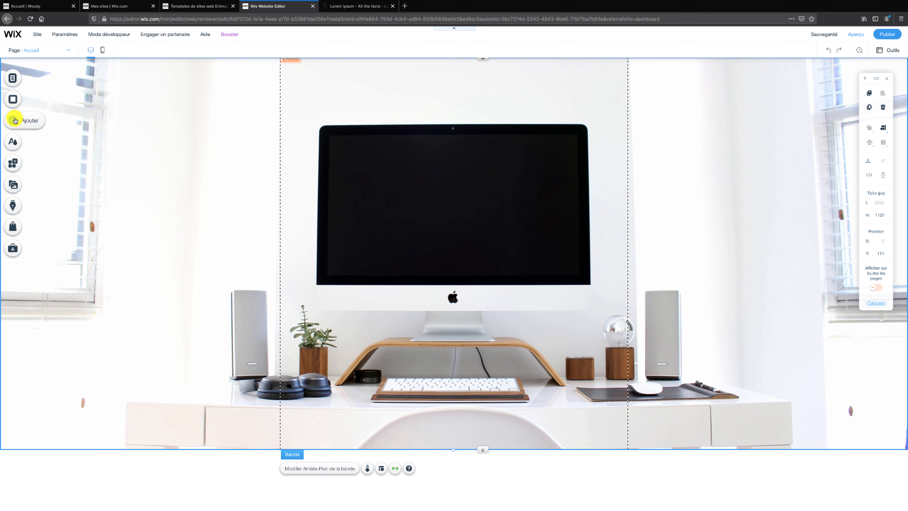
{"action": "left_click", "coordinate": [30, 122]}
{"action": "left_click", "coordinate": [40, 79]}
{"action": "scroll", "coordinate": [207, 389], "scroll_direction": "down", "scroll_amount": 15}
{"action": "left_click_drag", "start_coordinate": [206, 387], "coordinate": [470, 491]}
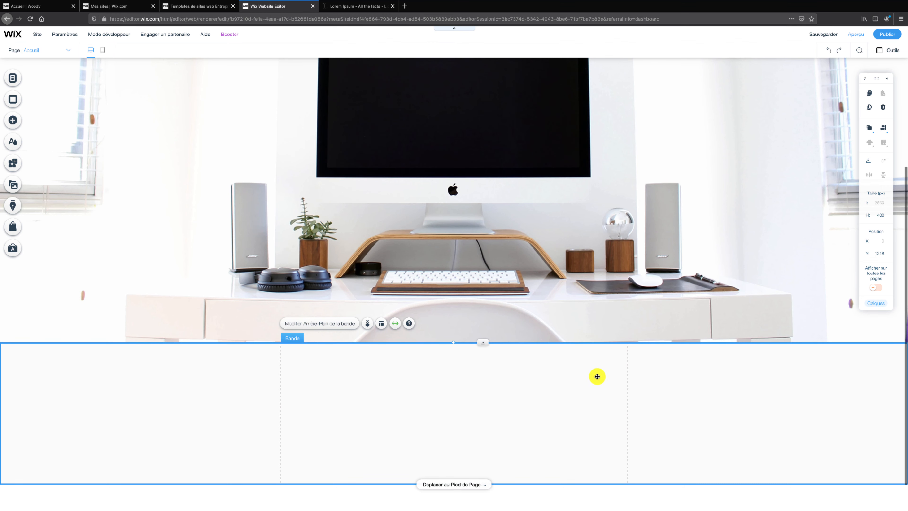
{"action": "scroll", "coordinate": [537, 390], "scroll_direction": "up", "scroll_amount": 1}
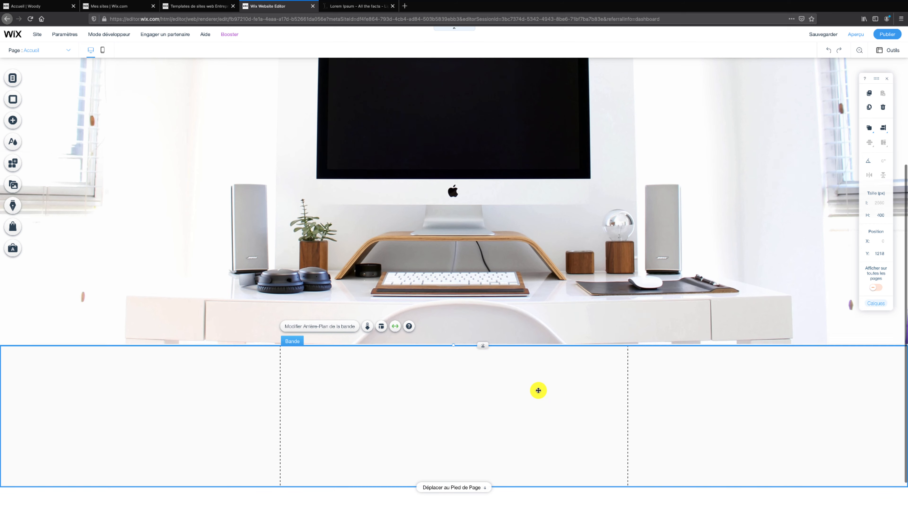
{"action": "scroll", "coordinate": [333, 286], "scroll_direction": "up", "scroll_amount": 1}
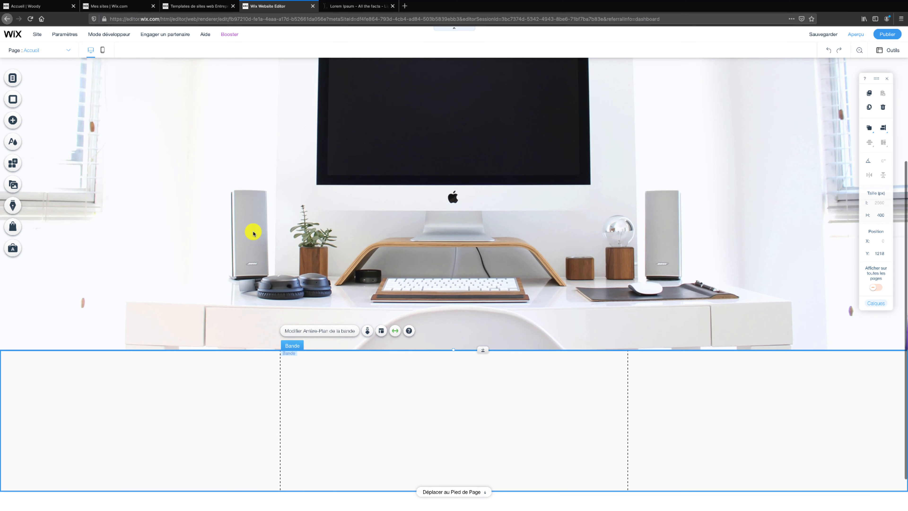
Add chargeur_sans_fil_oakywood.png from the site files to the new strip, aligned with its top edge and right-hand gridline
{"action": "left_click", "coordinate": [16, 122]}
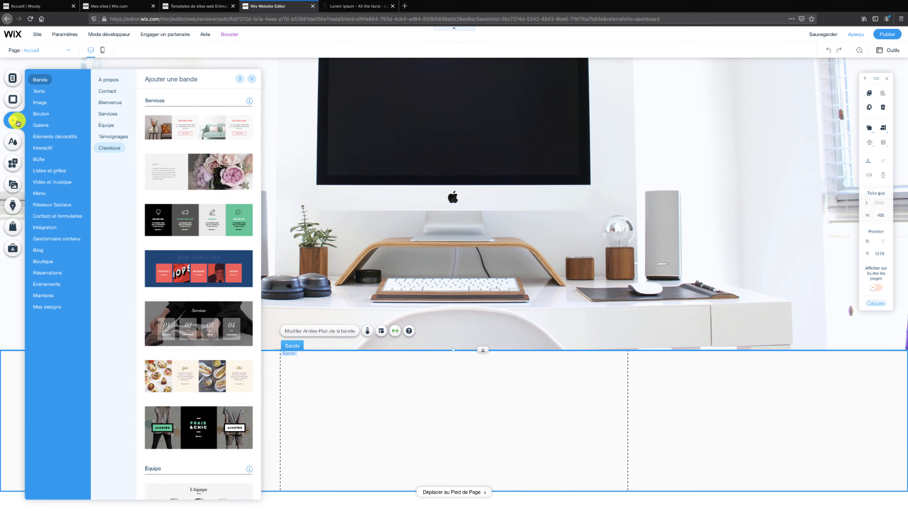
{"action": "left_click", "coordinate": [40, 102]}
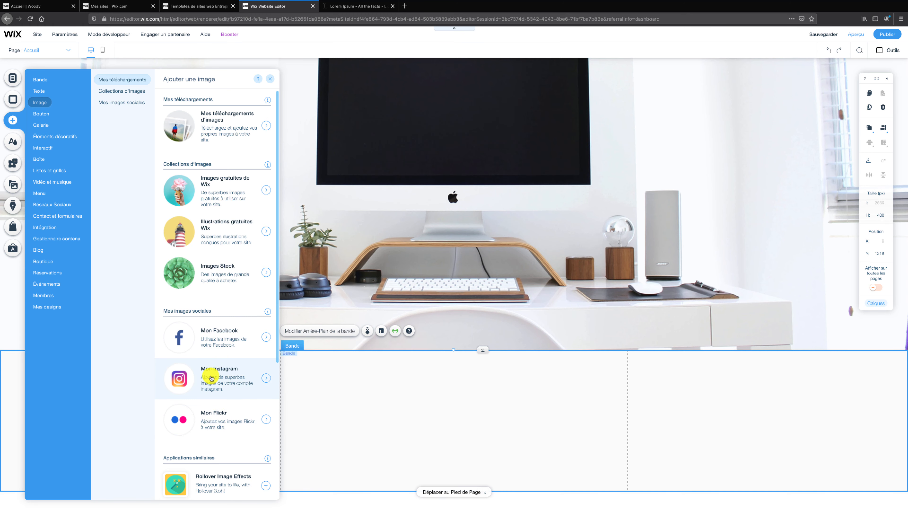
{"action": "left_click", "coordinate": [198, 122]}
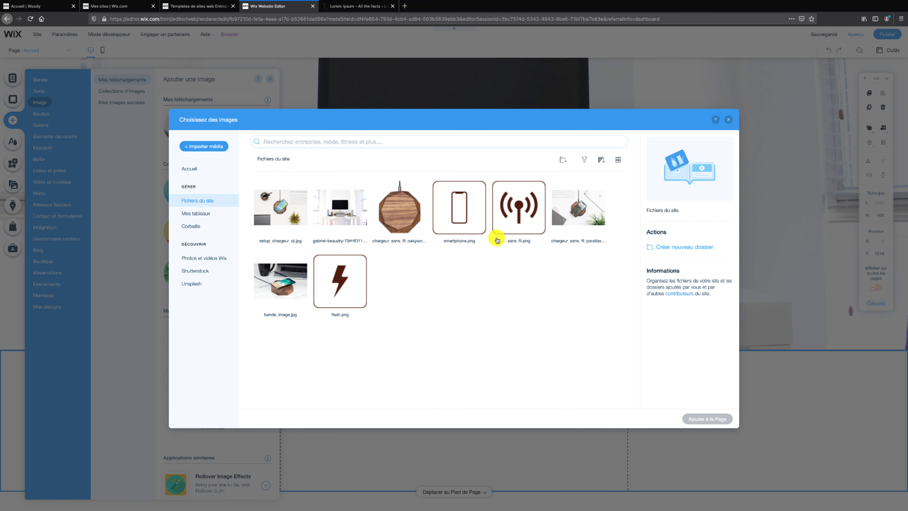
{"action": "left_click", "coordinate": [405, 214]}
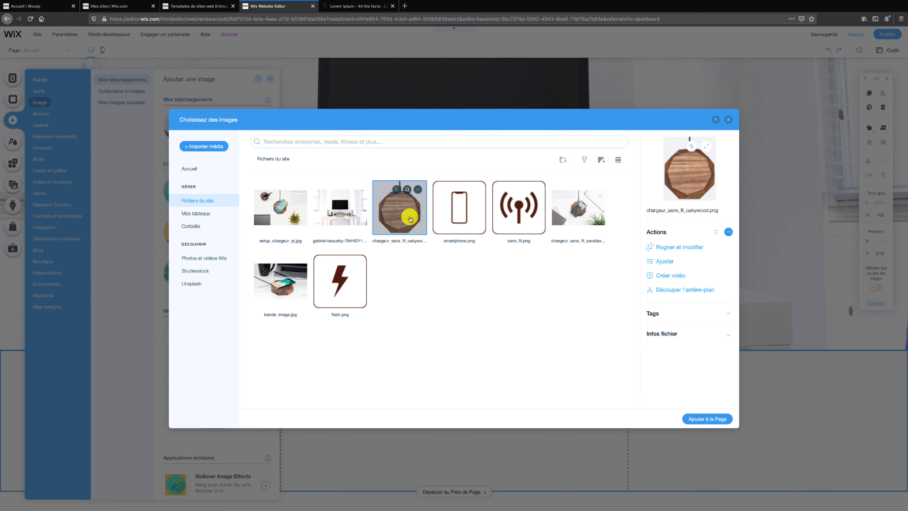
{"action": "left_click", "coordinate": [699, 423]}
{"action": "left_click_drag", "start_coordinate": [440, 248], "coordinate": [532, 380]}
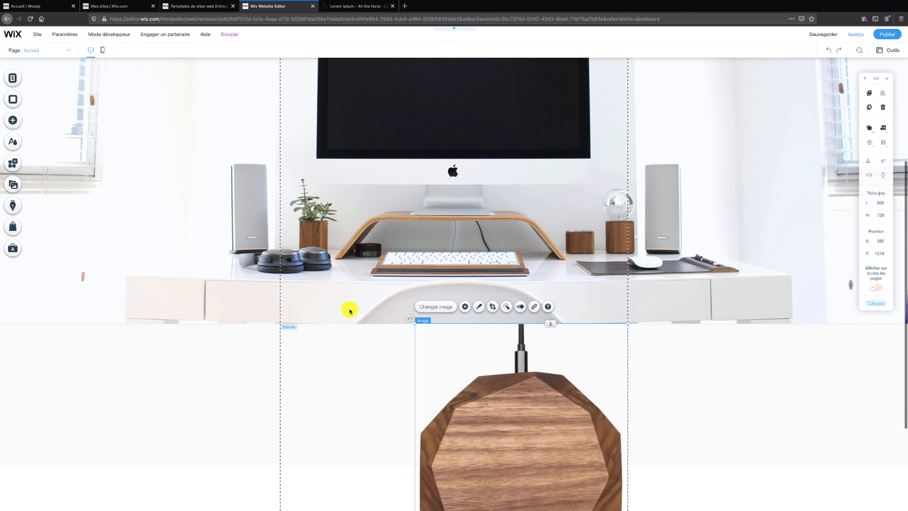
Shrink the wooden charger image to about 318 × 387 px so it fits within the second strip
{"action": "scroll", "coordinate": [350, 311], "scroll_direction": "down", "scroll_amount": 3}
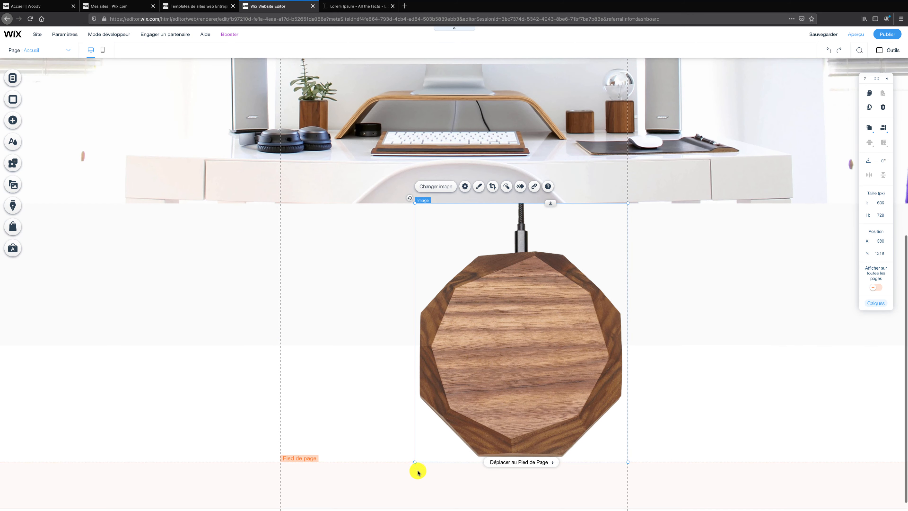
{"action": "left_click_drag", "start_coordinate": [414, 462], "coordinate": [511, 380]}
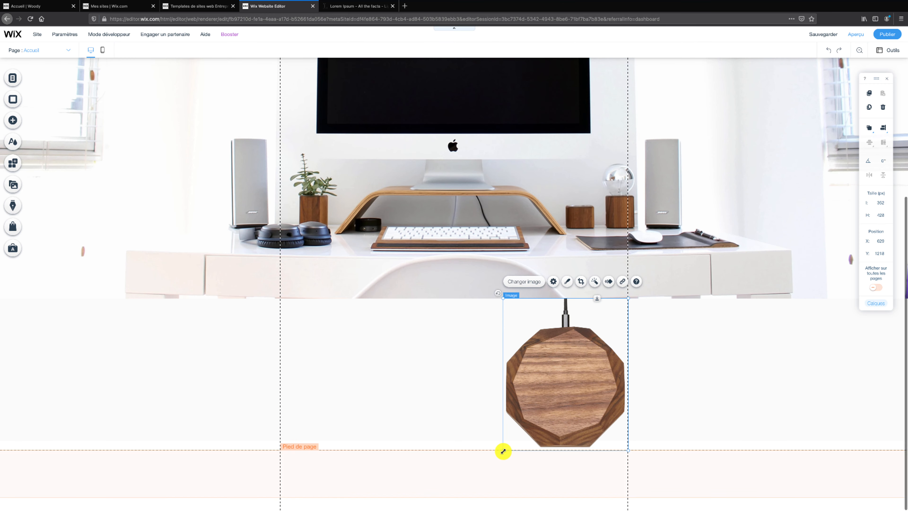
{"action": "left_click_drag", "start_coordinate": [506, 448], "coordinate": [510, 435]}
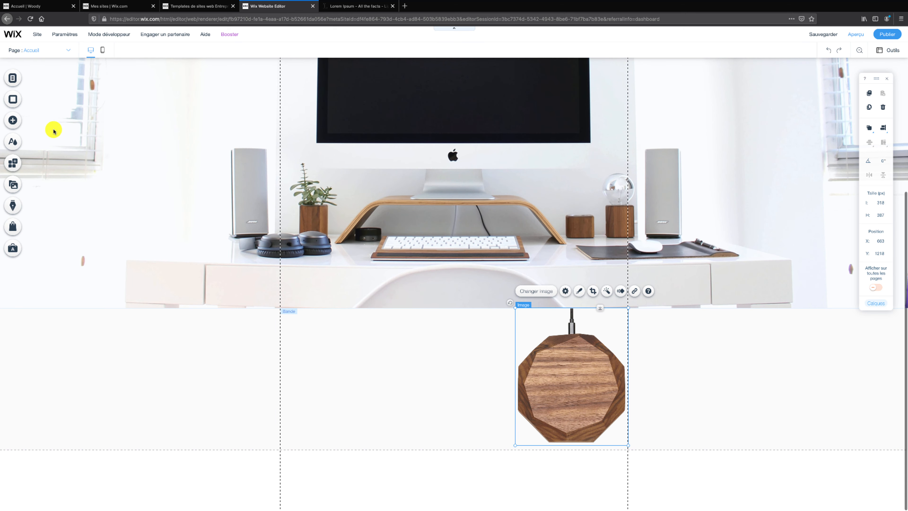
Add a Titre 2 heading to the second strip, in the empty area beside the wooden charger image
{"action": "left_click", "coordinate": [20, 122]}
{"action": "left_click", "coordinate": [41, 125]}
{"action": "left_click", "coordinate": [116, 125]}
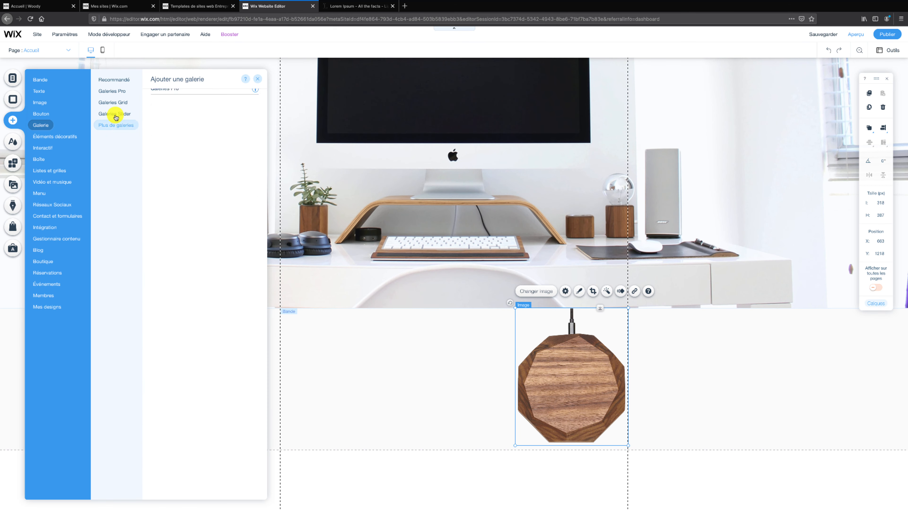
{"action": "left_click", "coordinate": [45, 92]}
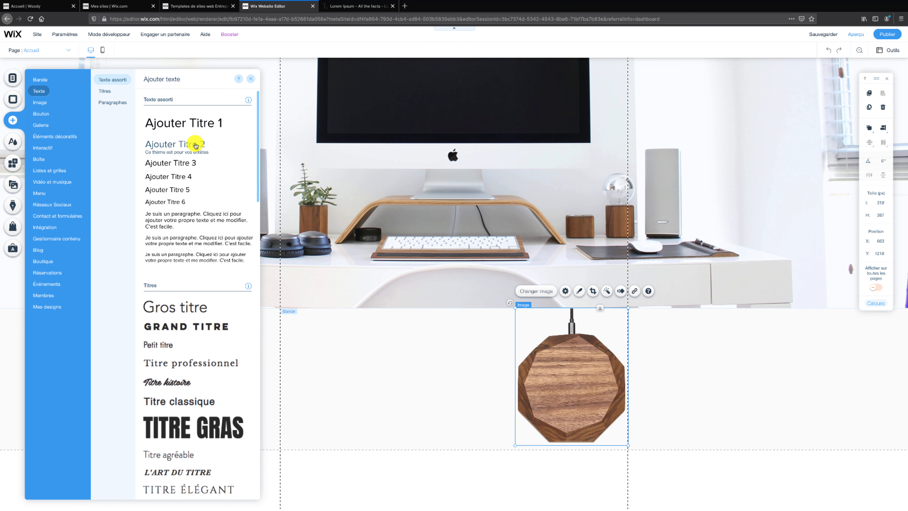
{"action": "left_click_drag", "start_coordinate": [196, 145], "coordinate": [359, 371]}
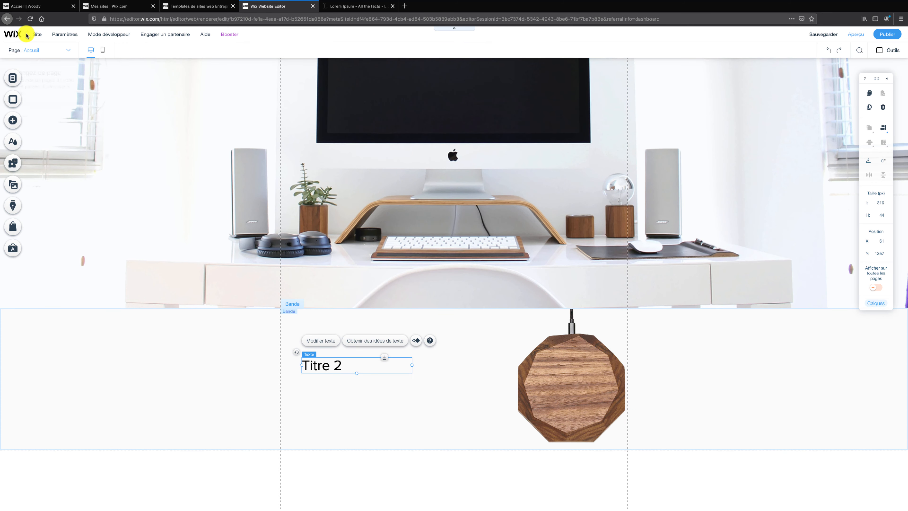
Replace the new heading's text with "Chargeur sans fil QI en bois massif" copied from the Woody demo site
{"action": "left_click", "coordinate": [29, 7]}
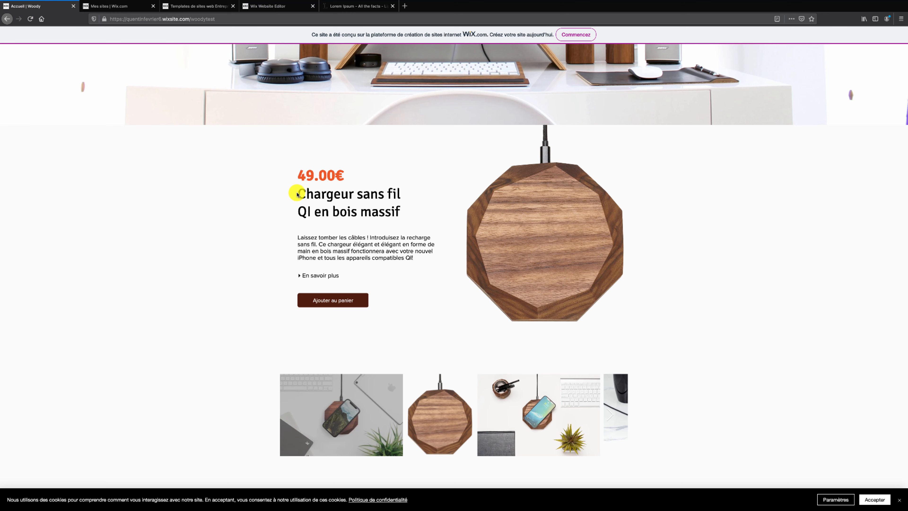
{"action": "left_click_drag", "start_coordinate": [297, 170], "coordinate": [302, 194]}
{"action": "left_click", "coordinate": [426, 216]}
{"action": "triple_click", "coordinate": [399, 210]}
{"action": "key", "text": "ctrl+c"}
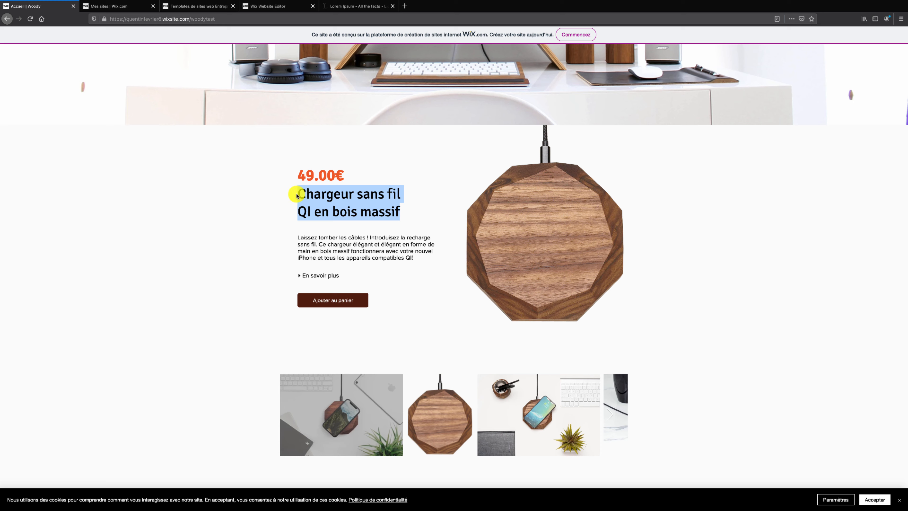
{"action": "left_click", "coordinate": [292, 7]}
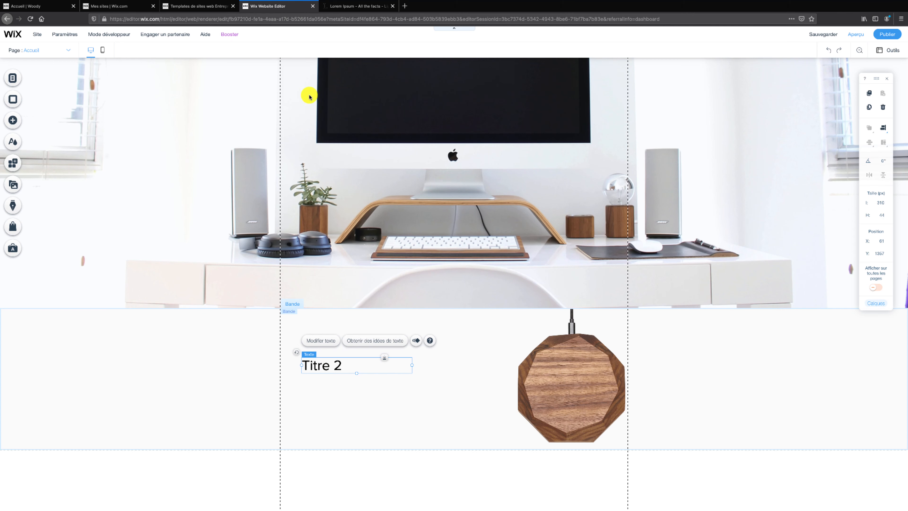
{"action": "double_click", "coordinate": [339, 365]}
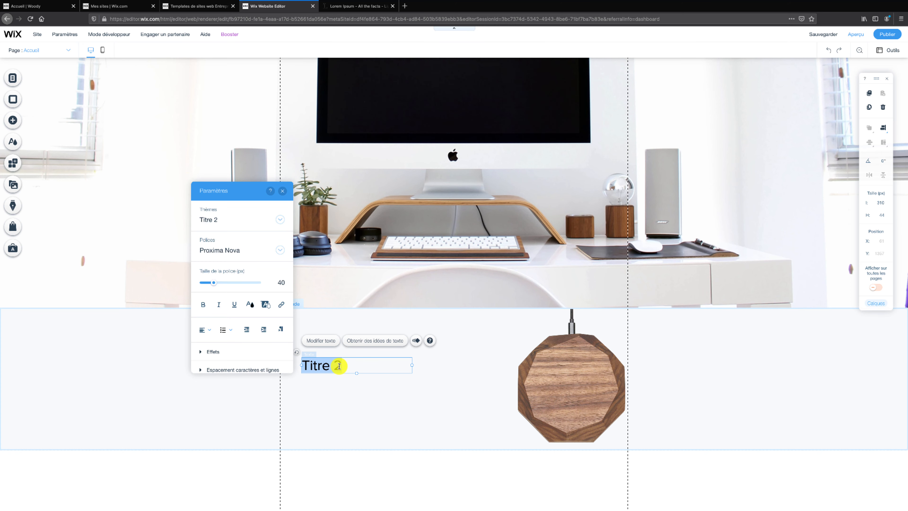
{"action": "key", "text": "ctrl+v"}
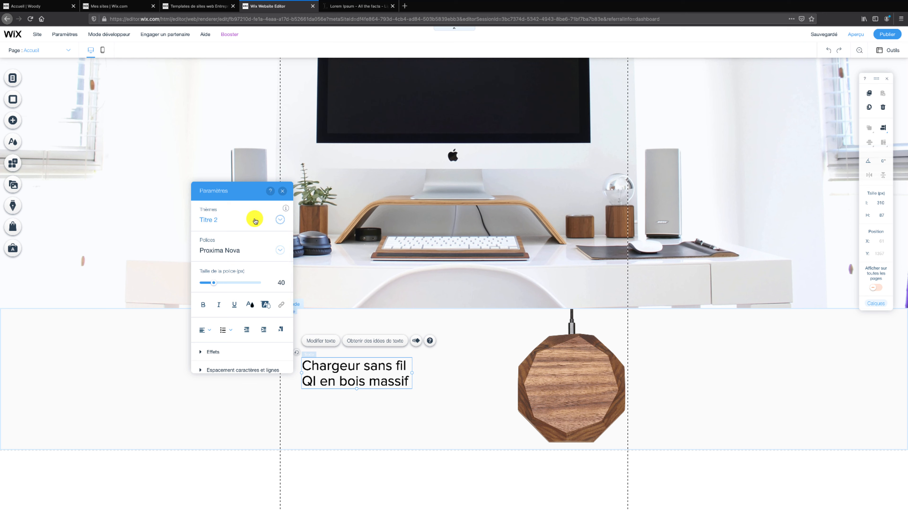
Examine the heading's theme, font and formatting options, keeping the Titre 2 theme and the Proxima Nova font
{"action": "left_click", "coordinate": [281, 220]}
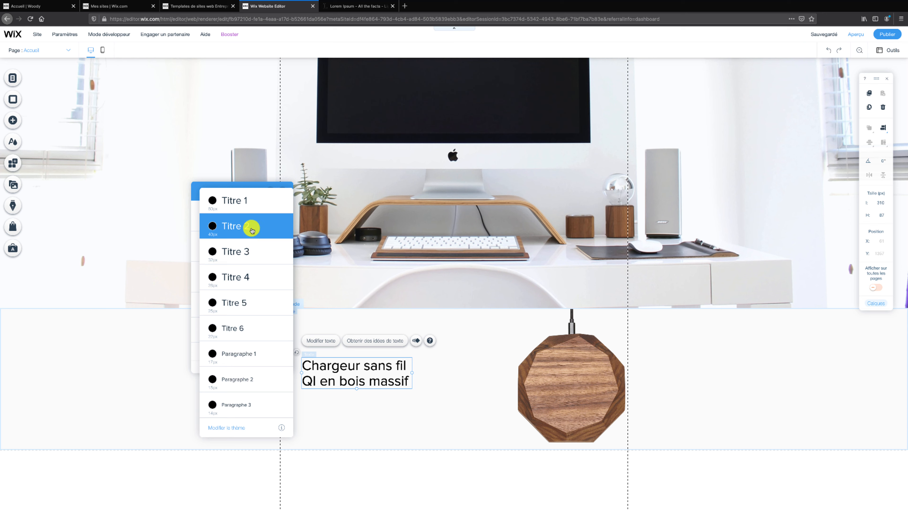
{"action": "left_click", "coordinate": [259, 228]}
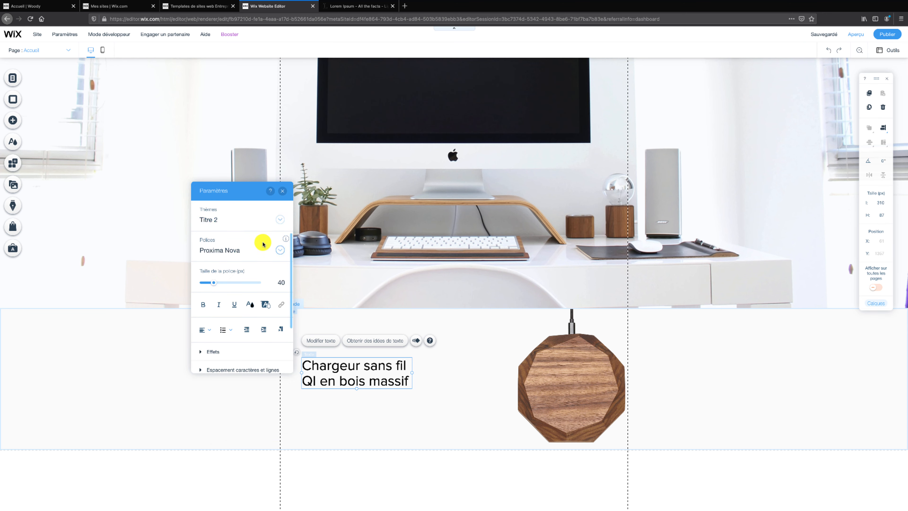
{"action": "left_click", "coordinate": [279, 250]}
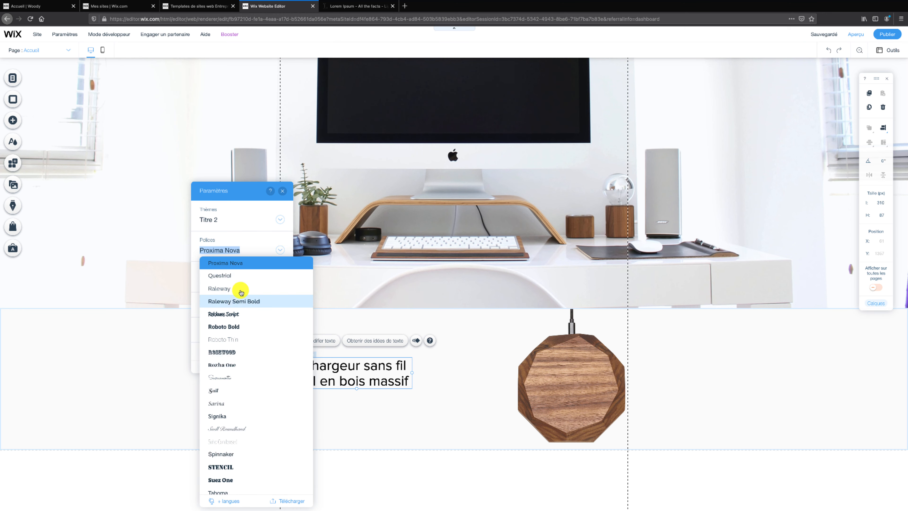
{"action": "left_click", "coordinate": [243, 239]}
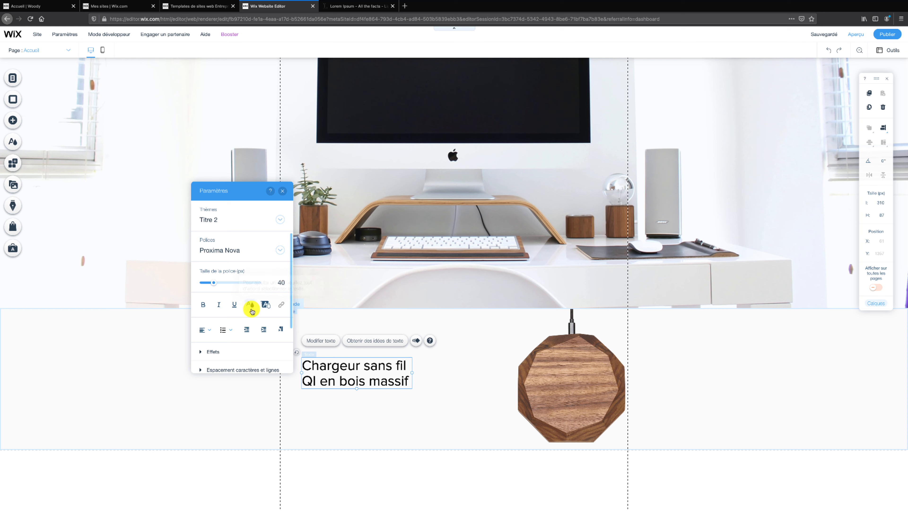
{"action": "scroll", "coordinate": [247, 311], "scroll_direction": "down", "scroll_amount": 1}
{"action": "scroll", "coordinate": [239, 302], "scroll_direction": "down", "scroll_amount": 1}
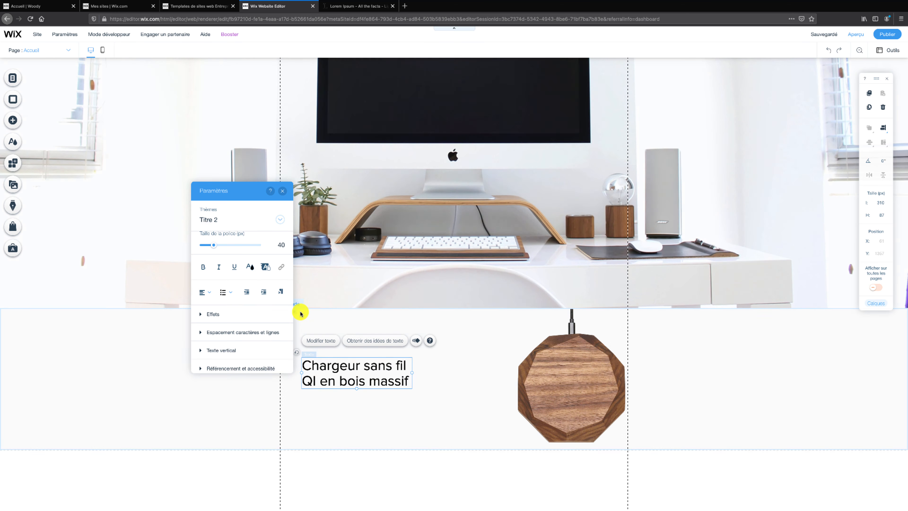
{"action": "left_click", "coordinate": [316, 317]}
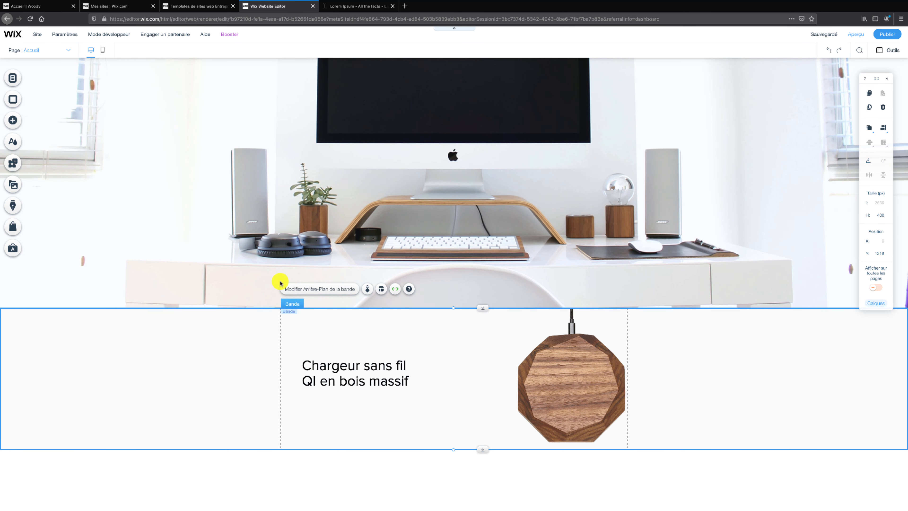
Copy the charger's description paragraph, starting "Laissez tomber les câbles !", from the Woody demo site and return to the editor
{"action": "left_click", "coordinate": [40, 7]}
{"action": "left_click", "coordinate": [294, 237]}
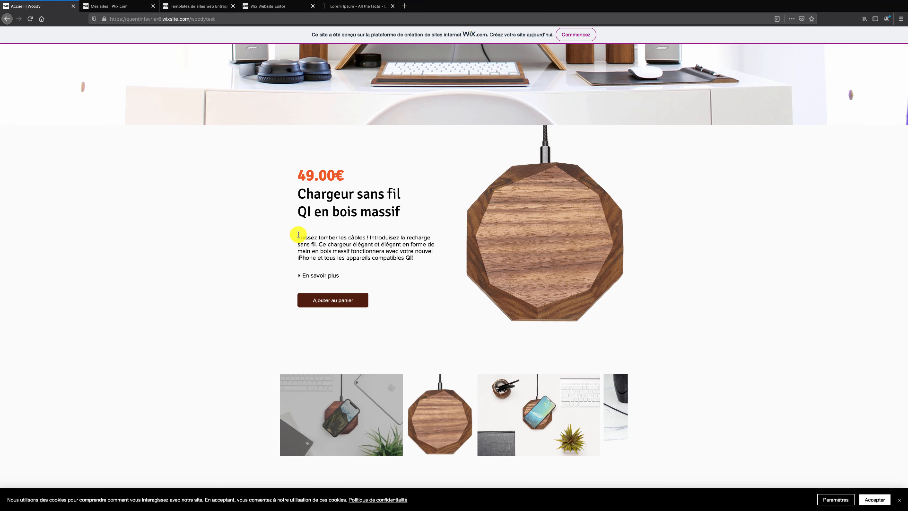
{"action": "left_click_drag", "start_coordinate": [298, 235], "coordinate": [428, 257]}
{"action": "key", "text": "ctrl+c"}
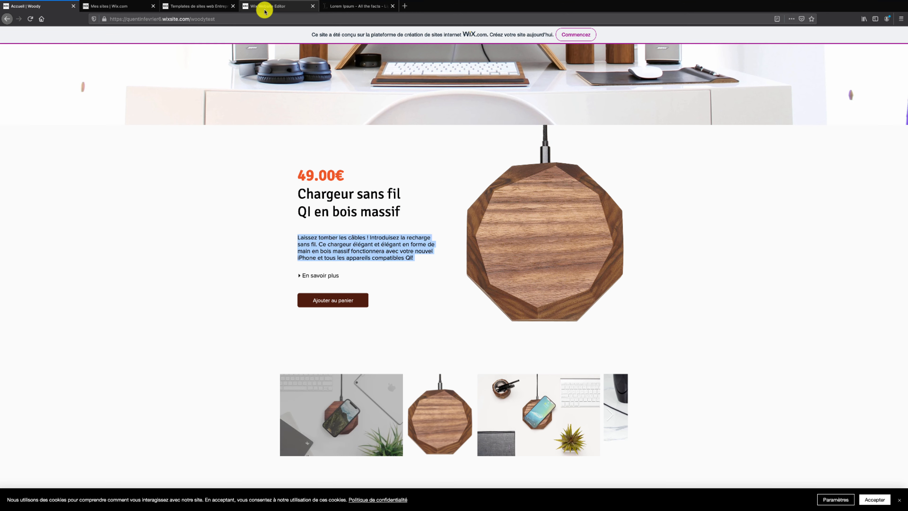
{"action": "left_click", "coordinate": [264, 11]}
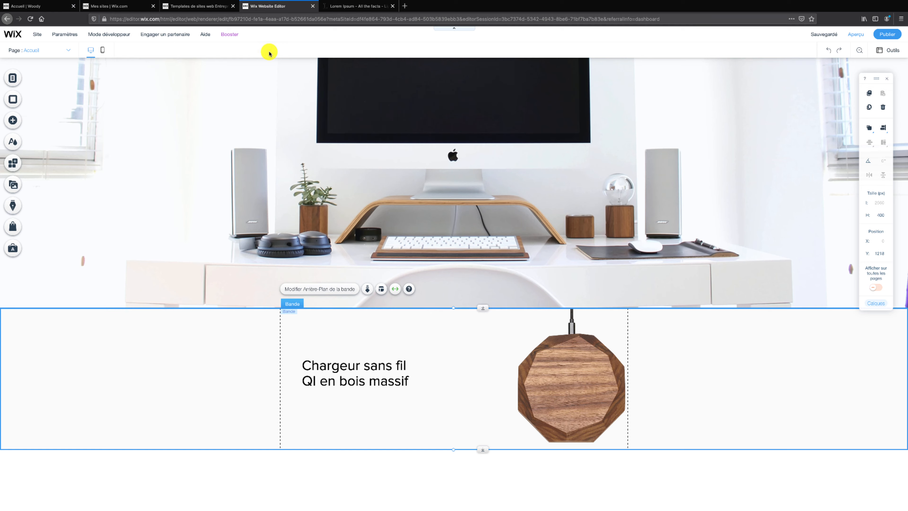
Add a Paragraphe 3 text element and place it directly beneath the charger heading in the second strip
{"action": "left_click", "coordinate": [18, 120]}
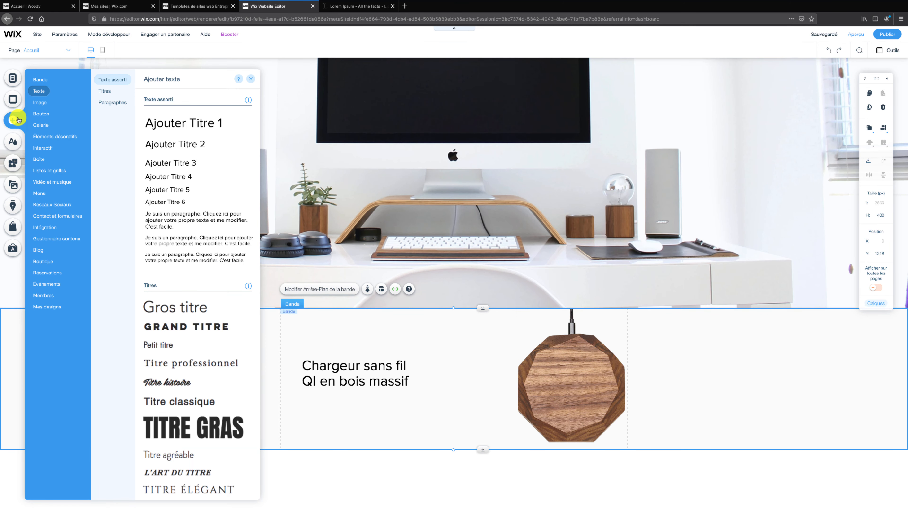
{"action": "left_click", "coordinate": [40, 113]}
{"action": "left_click", "coordinate": [39, 91]}
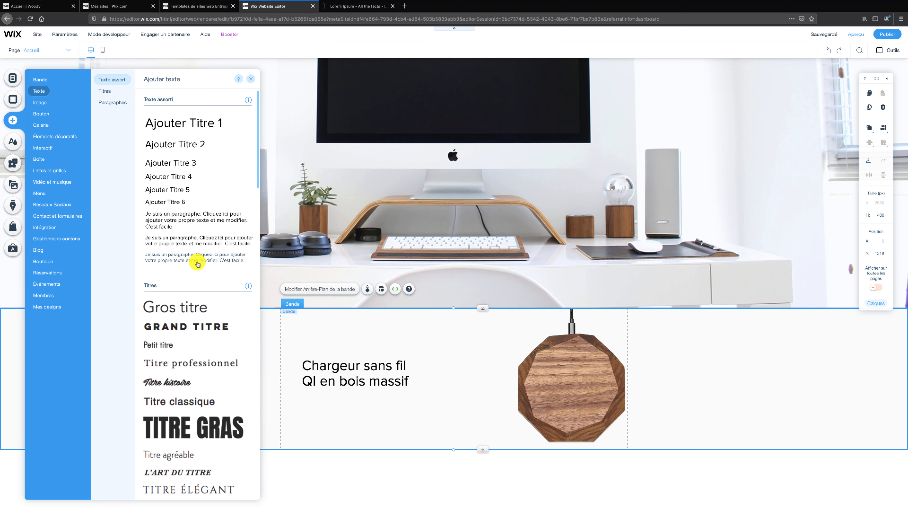
{"action": "left_click", "coordinate": [197, 261]}
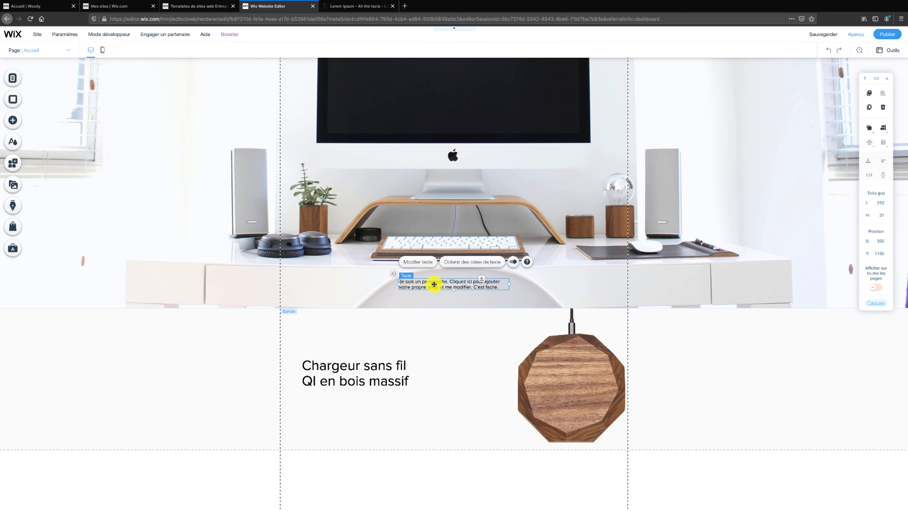
{"action": "left_click_drag", "start_coordinate": [430, 285], "coordinate": [336, 404]}
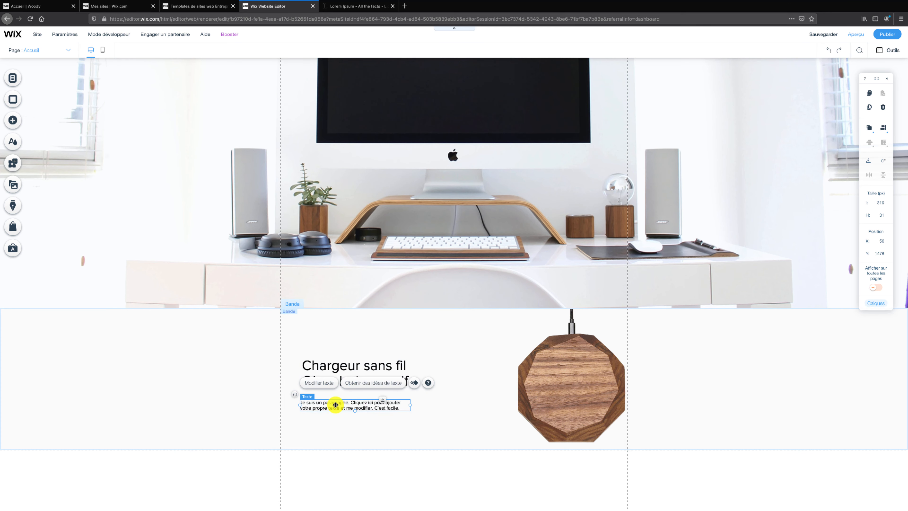
Replace the placeholder paragraph with the copied charger description
{"action": "double_click", "coordinate": [336, 405]}
{"action": "key", "text": "ctrl+v"}
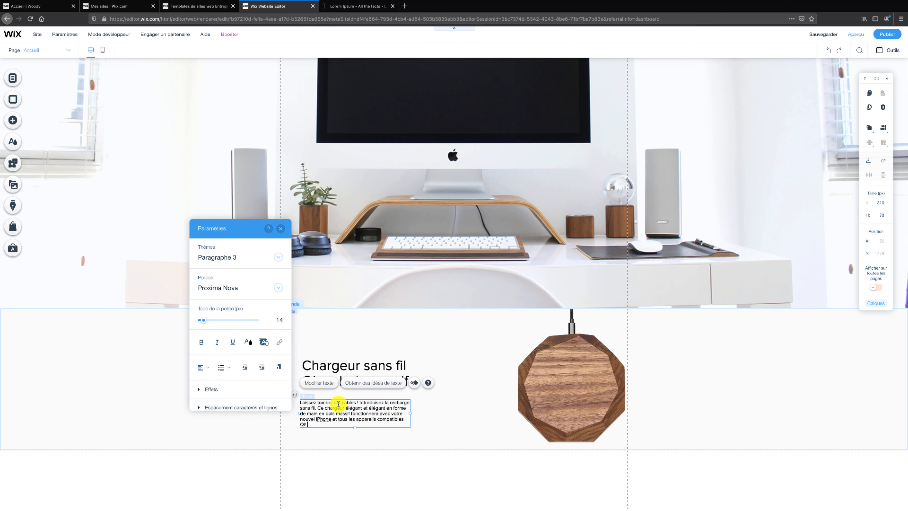
{"action": "left_click", "coordinate": [432, 407]}
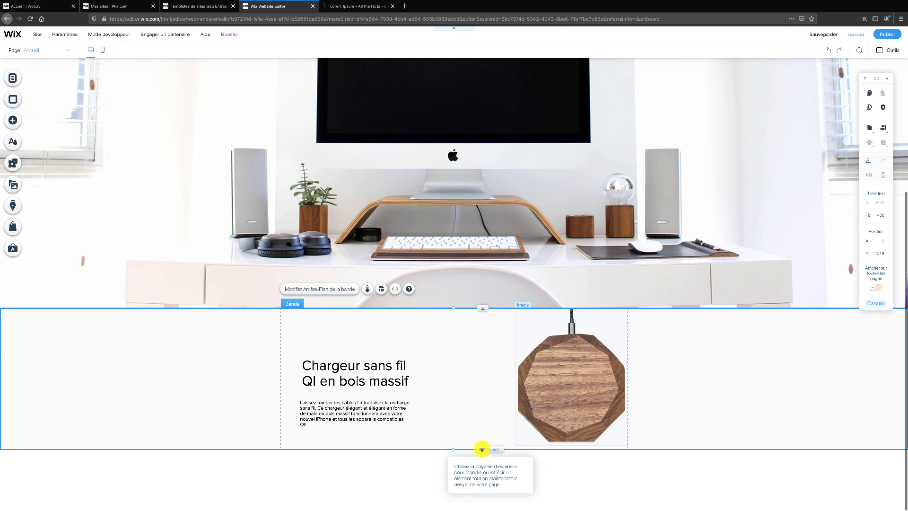
Stretch the second strip downward and place the store's add-to-cart button in it, directly beneath the charger description
{"action": "left_click_drag", "start_coordinate": [481, 450], "coordinate": [480, 507]}
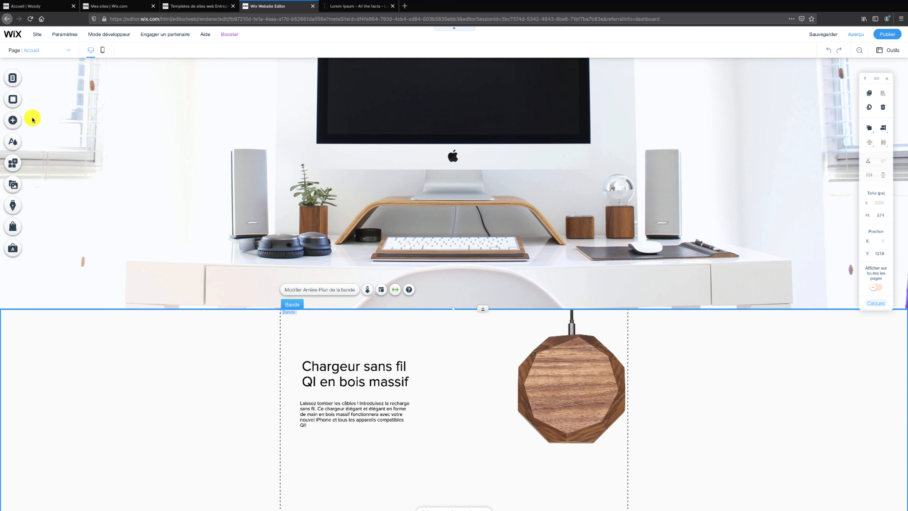
{"action": "left_click", "coordinate": [14, 120]}
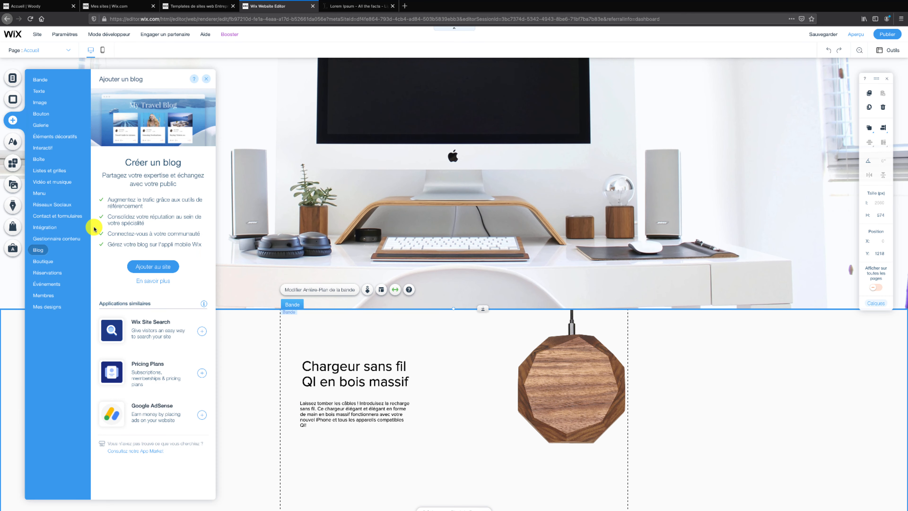
{"action": "left_click", "coordinate": [53, 261]}
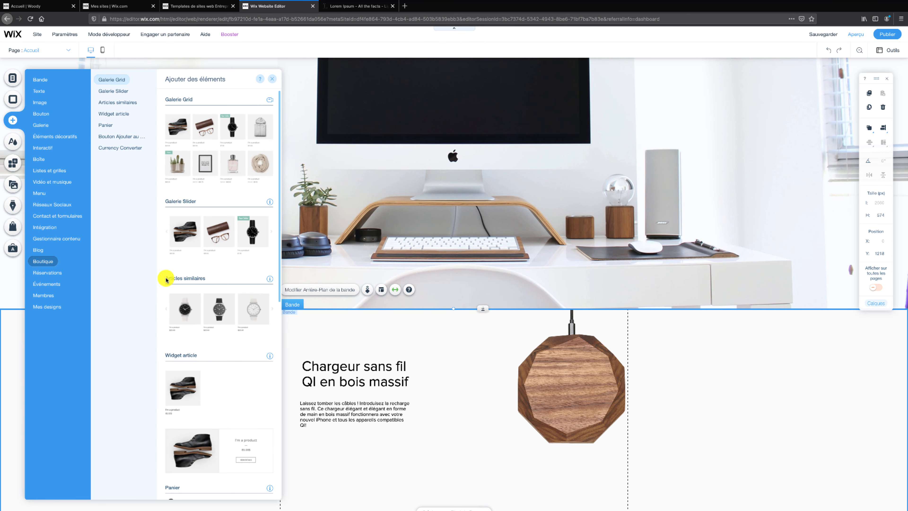
{"action": "scroll", "coordinate": [184, 282], "scroll_direction": "down", "scroll_amount": 4}
{"action": "scroll", "coordinate": [184, 281], "scroll_direction": "down", "scroll_amount": 2}
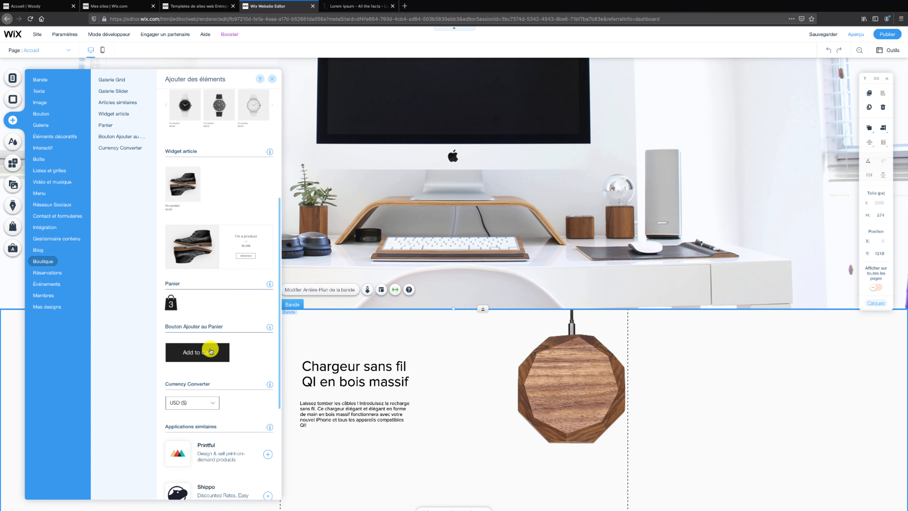
{"action": "left_click_drag", "start_coordinate": [185, 349], "coordinate": [329, 448]}
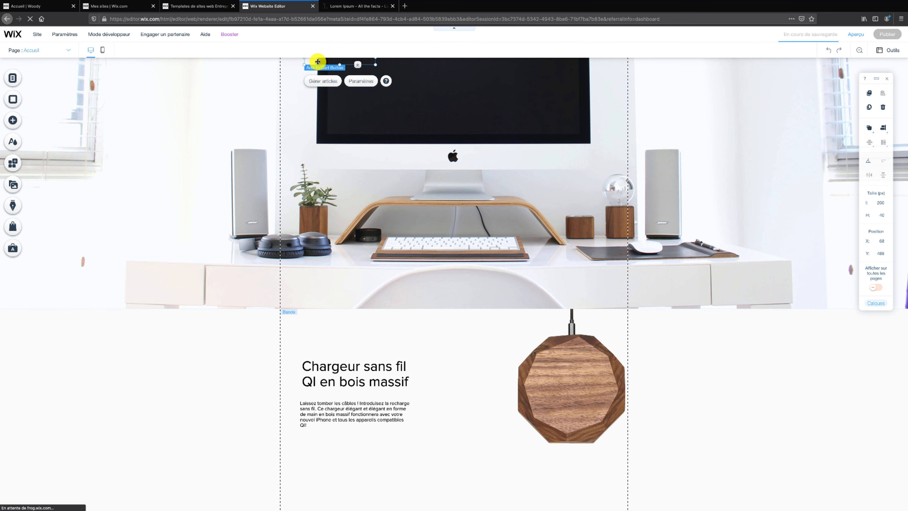
{"action": "left_click_drag", "start_coordinate": [319, 63], "coordinate": [317, 454]}
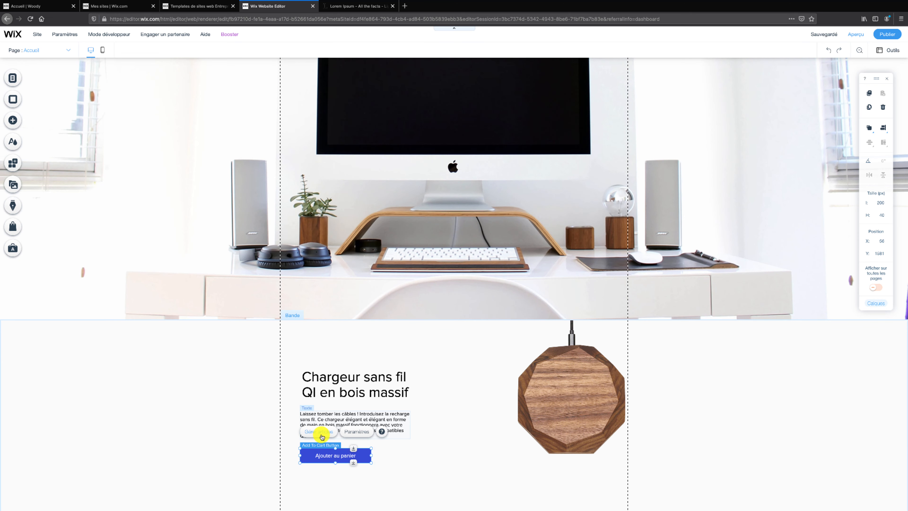
Give the Ajouter au panier button the filled style with slightly rounded corners and a dark brown fill, and review its remaining design options
{"action": "left_click", "coordinate": [358, 434]}
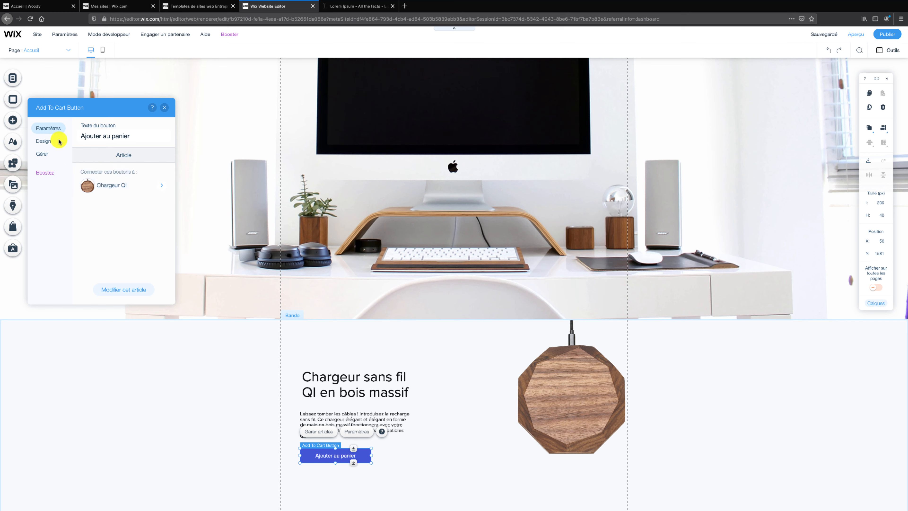
{"action": "left_click", "coordinate": [46, 141]}
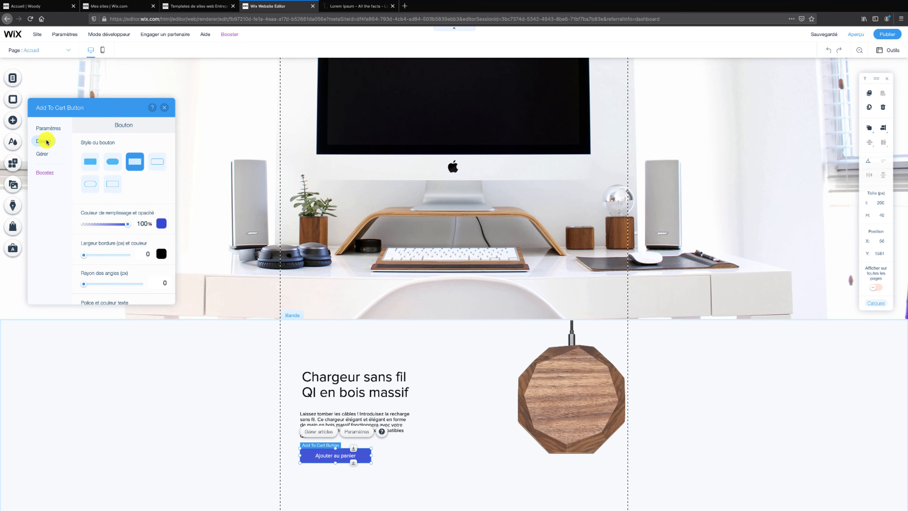
{"action": "left_click", "coordinate": [90, 161]}
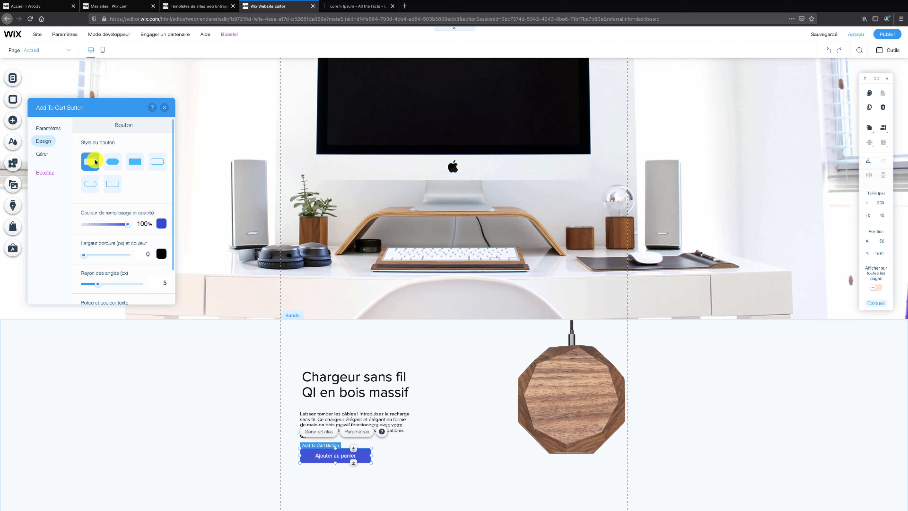
{"action": "left_click", "coordinate": [161, 224]}
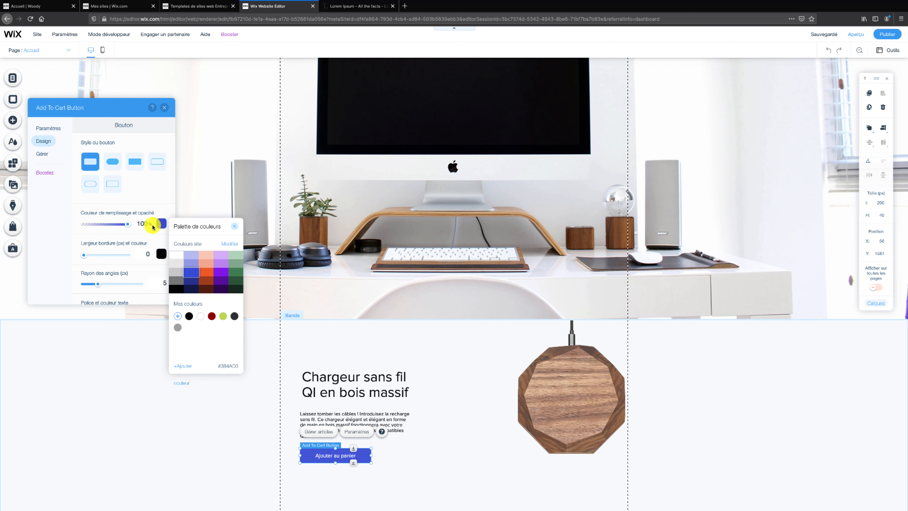
{"action": "left_click", "coordinate": [208, 289]}
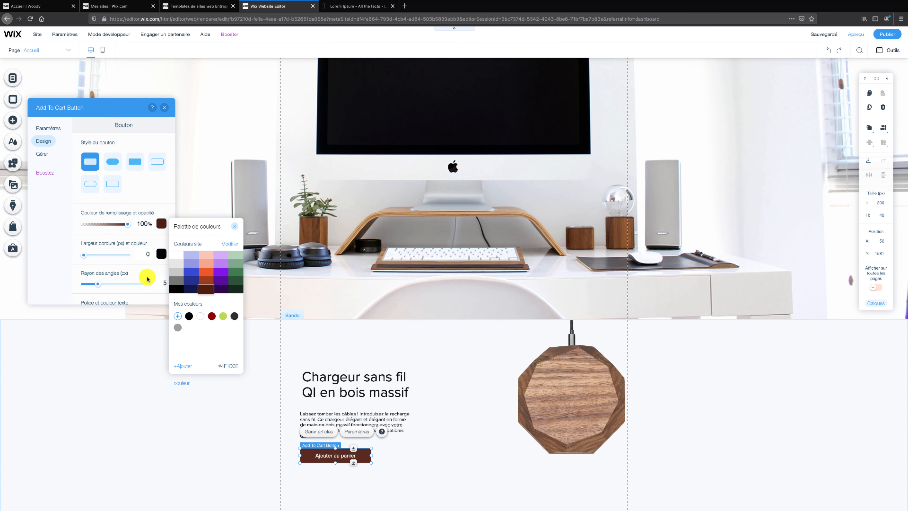
{"action": "left_click", "coordinate": [58, 273]}
{"action": "scroll", "coordinate": [123, 230], "scroll_direction": "down", "scroll_amount": 2}
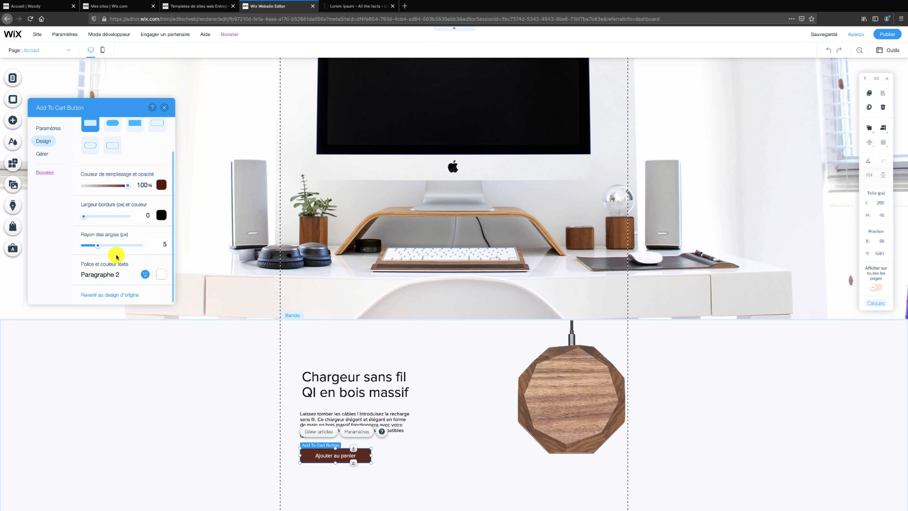
Add a Titre 2 text element above the charger heading in the second strip and set its text to 49.00€
{"action": "left_click", "coordinate": [413, 423]}
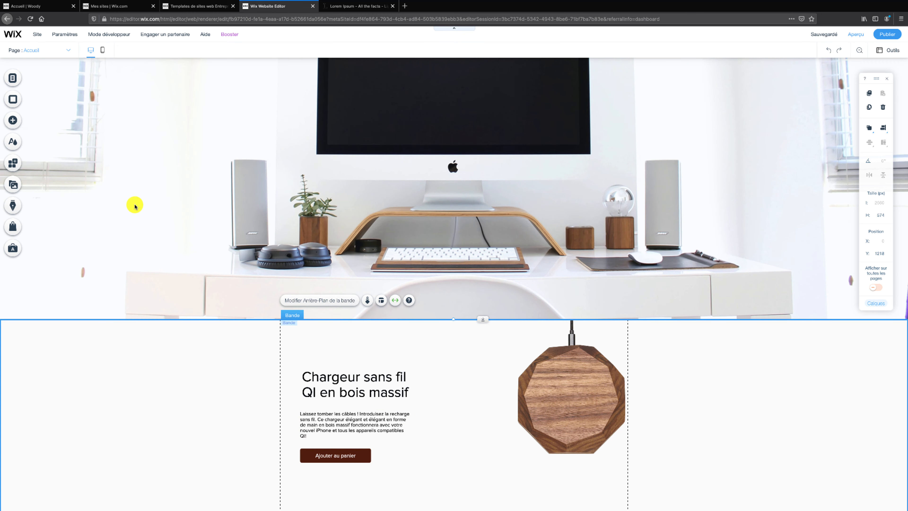
{"action": "left_click", "coordinate": [13, 122]}
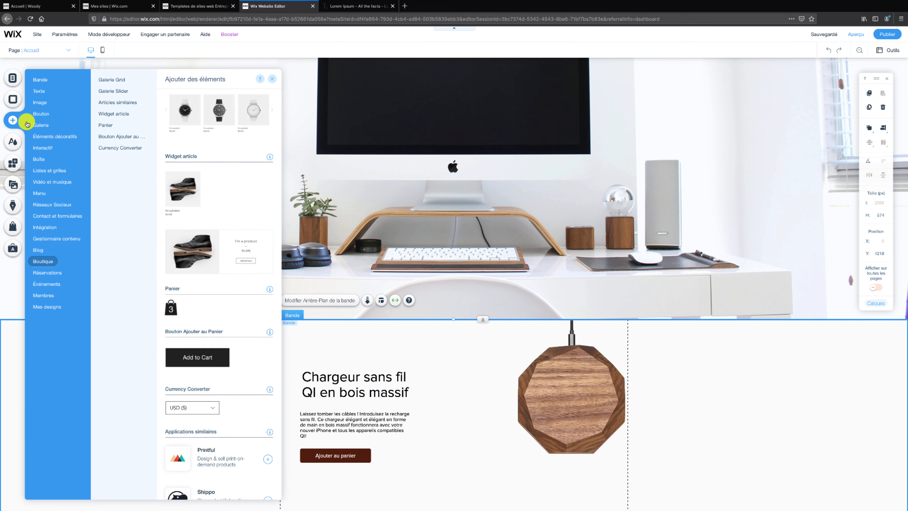
{"action": "left_click", "coordinate": [57, 93]}
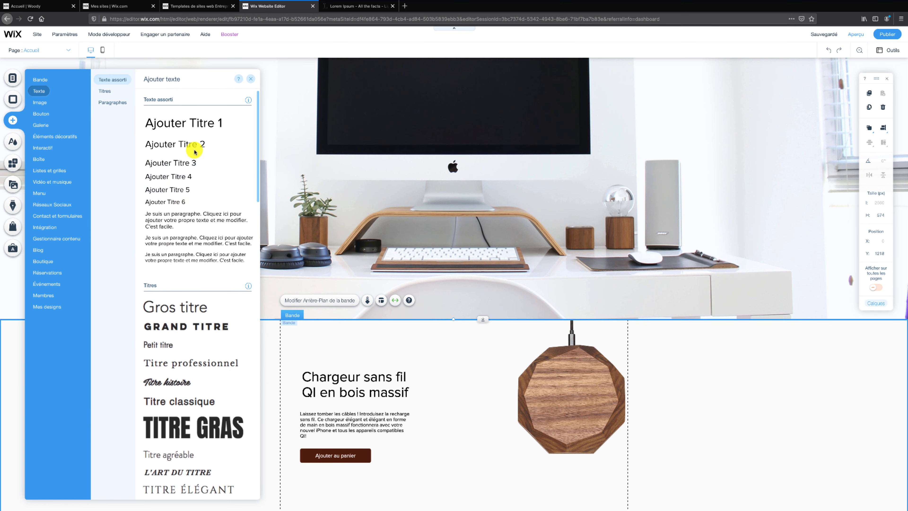
{"action": "left_click", "coordinate": [190, 147]}
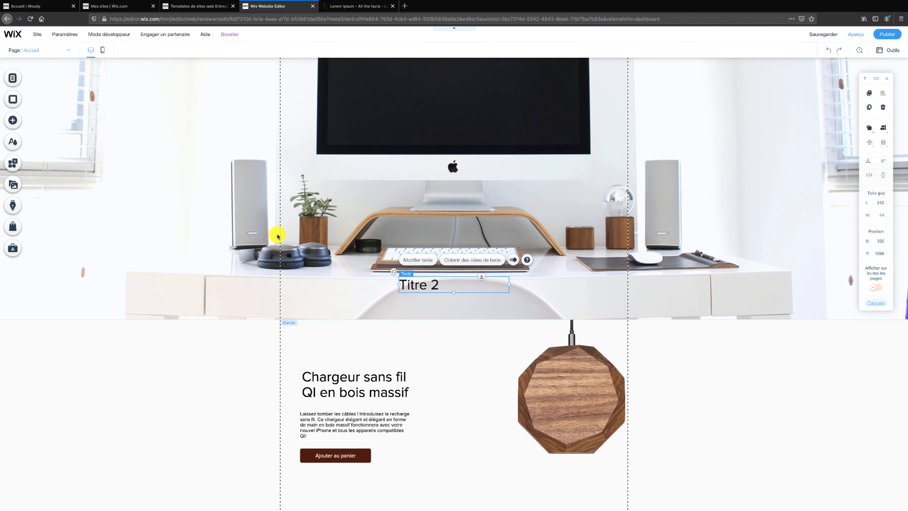
{"action": "left_click_drag", "start_coordinate": [419, 285], "coordinate": [327, 356]}
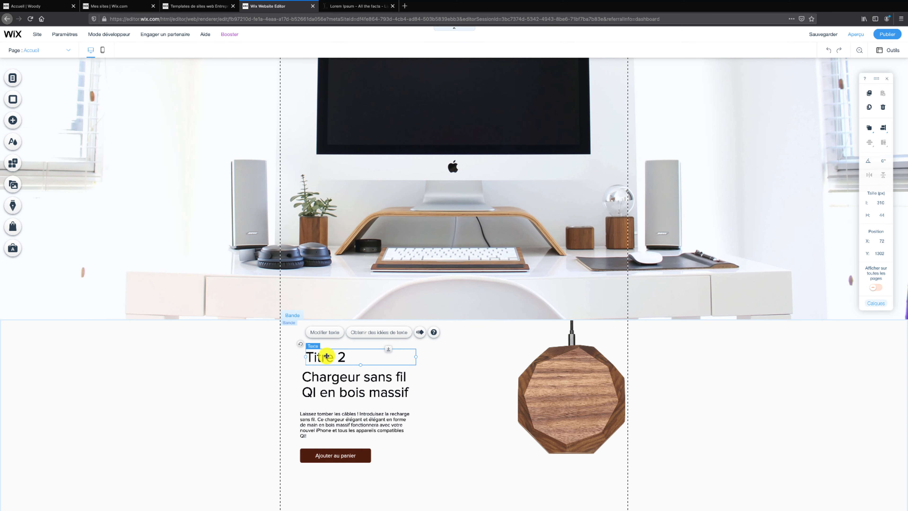
{"action": "double_click", "coordinate": [330, 357]}
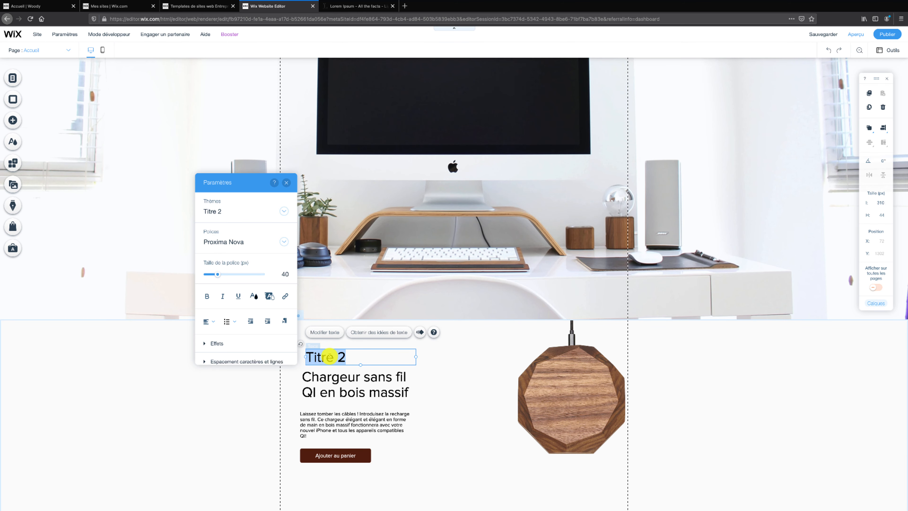
{"action": "type", "text": "49.00€"}
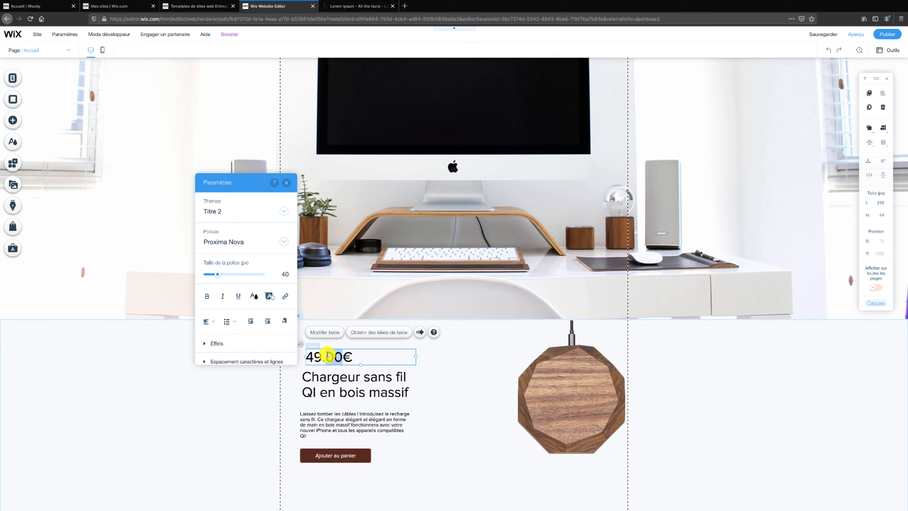
Format the 49.00€ price text in dark brown, bold and italic
{"action": "triple_click", "coordinate": [311, 354]}
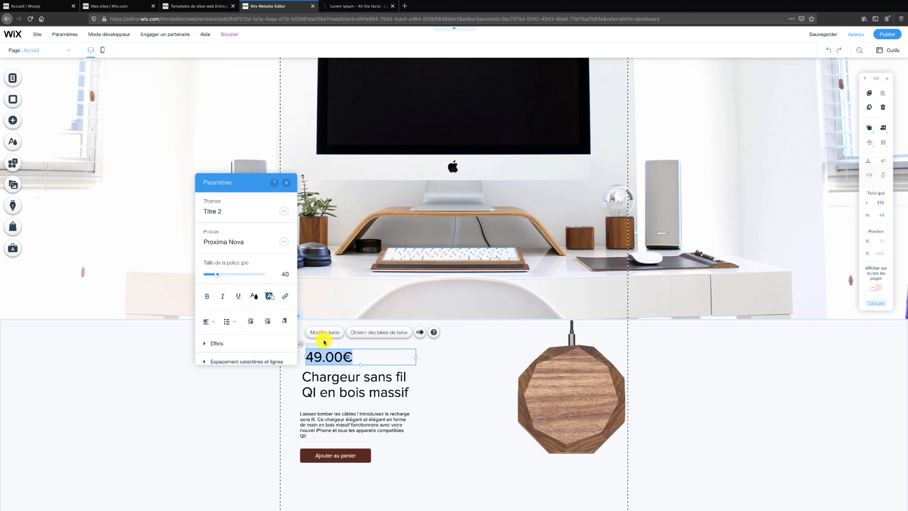
{"action": "left_click", "coordinate": [254, 296]}
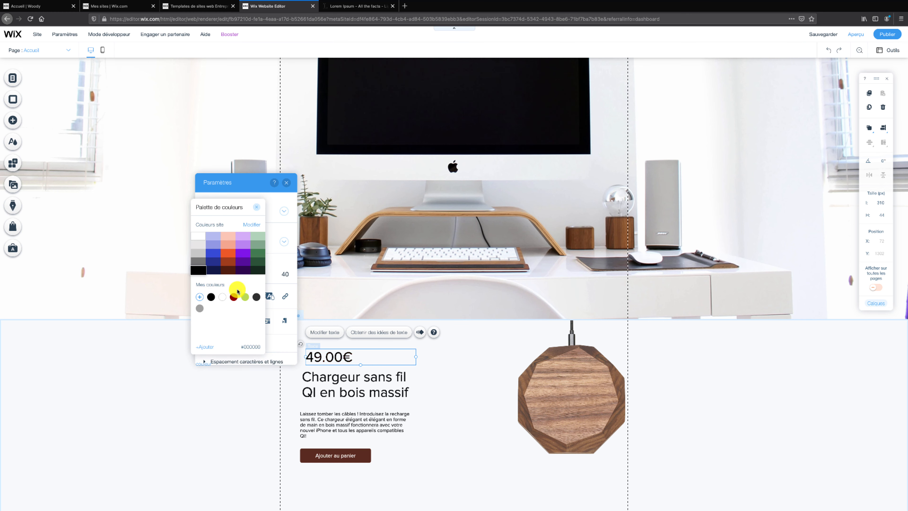
{"action": "left_click", "coordinate": [230, 269]}
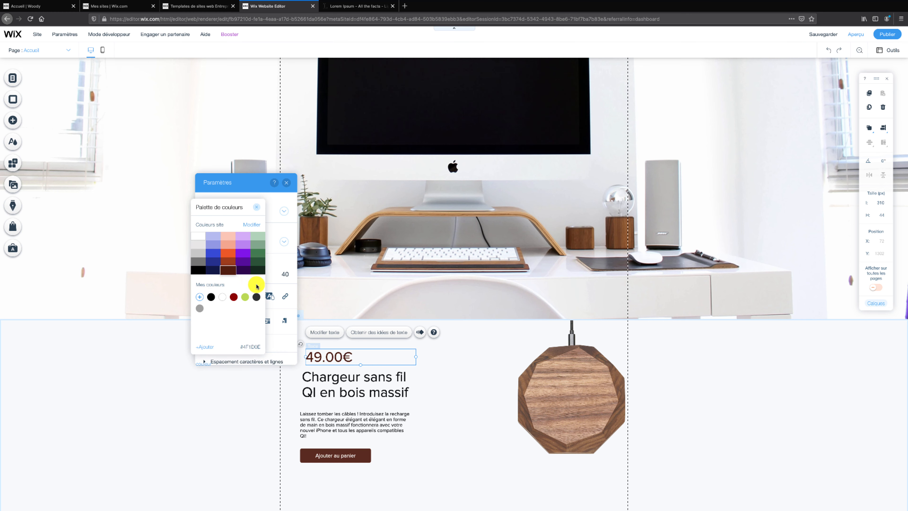
{"action": "left_click", "coordinate": [272, 288]}
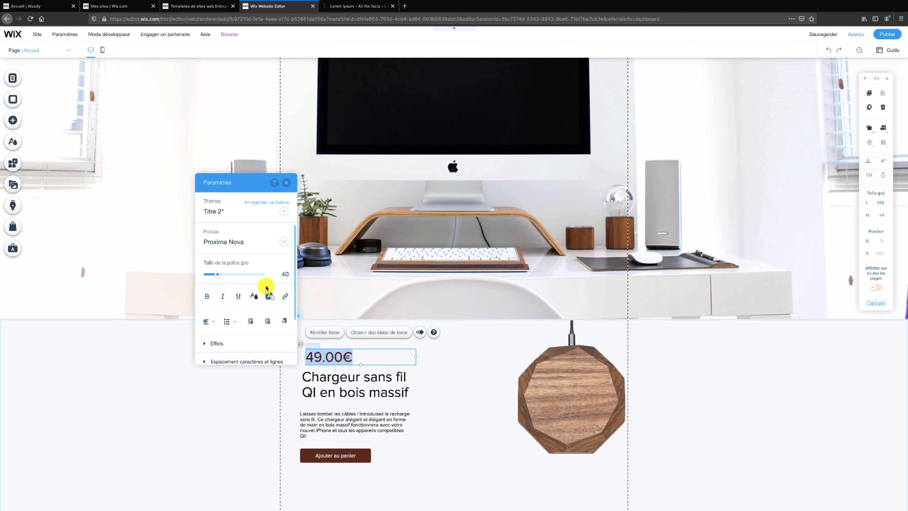
{"action": "left_click", "coordinate": [208, 295]}
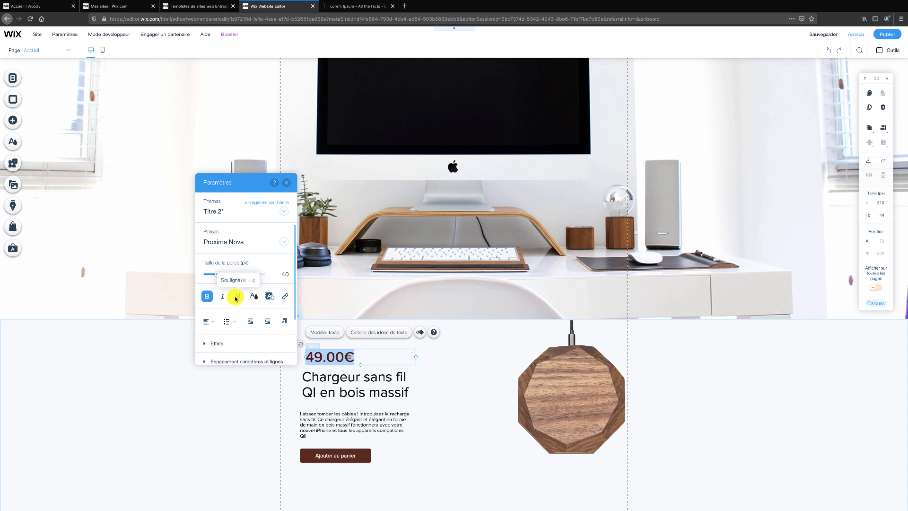
{"action": "left_click", "coordinate": [222, 297]}
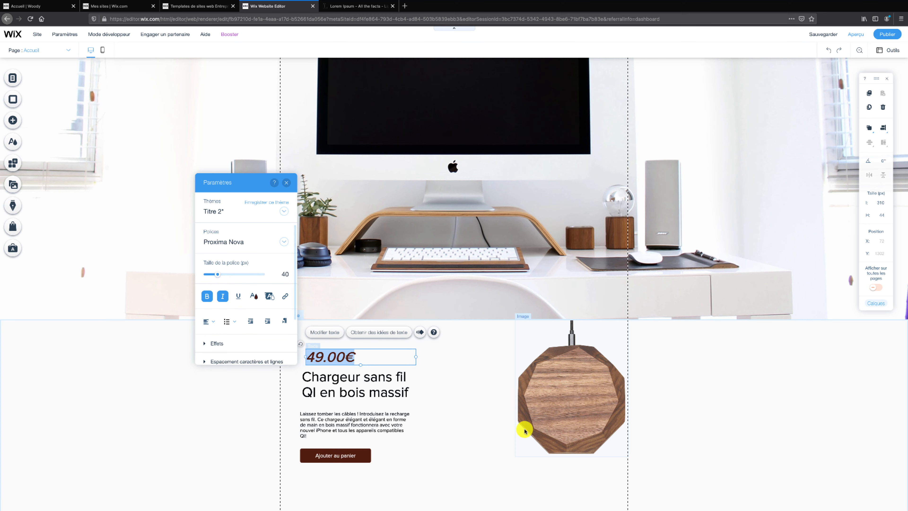
Align the price, the charger description and the Ajouter au panier button with the left edge of the charger heading
{"action": "left_click", "coordinate": [500, 408]}
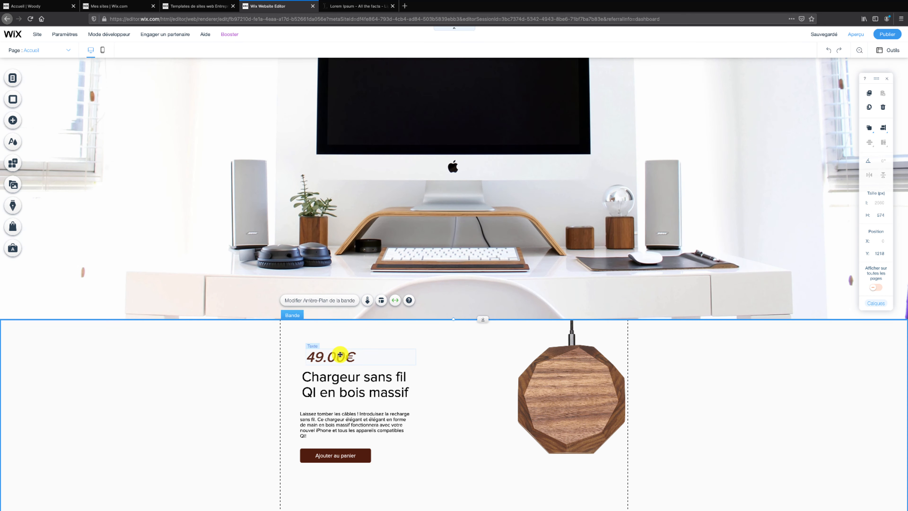
{"action": "left_click_drag", "start_coordinate": [340, 355], "coordinate": [336, 355]}
{"action": "left_click_drag", "start_coordinate": [309, 430], "coordinate": [309, 451]}
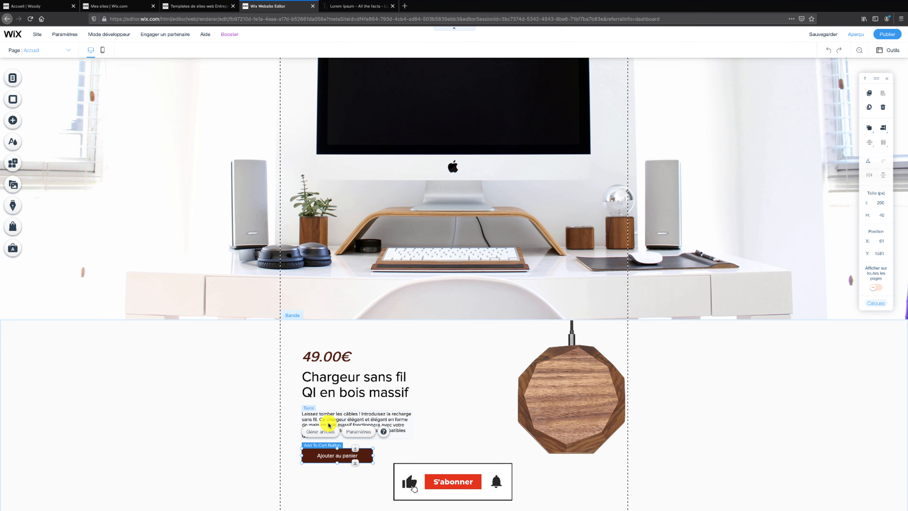
Enlarge the charger image down and to the left, and extend the second strip downward to leave room beneath it
{"action": "left_click", "coordinate": [546, 408]}
{"action": "scroll", "coordinate": [549, 406], "scroll_direction": "down", "scroll_amount": 1}
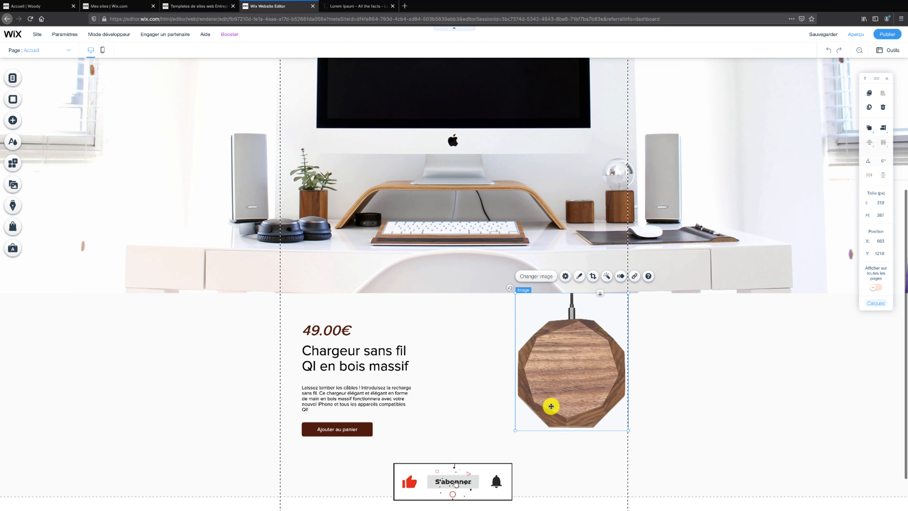
{"action": "left_click_drag", "start_coordinate": [515, 430], "coordinate": [460, 465]}
{"action": "left_click", "coordinate": [428, 426]}
{"action": "scroll", "coordinate": [428, 426], "scroll_direction": "down", "scroll_amount": 2}
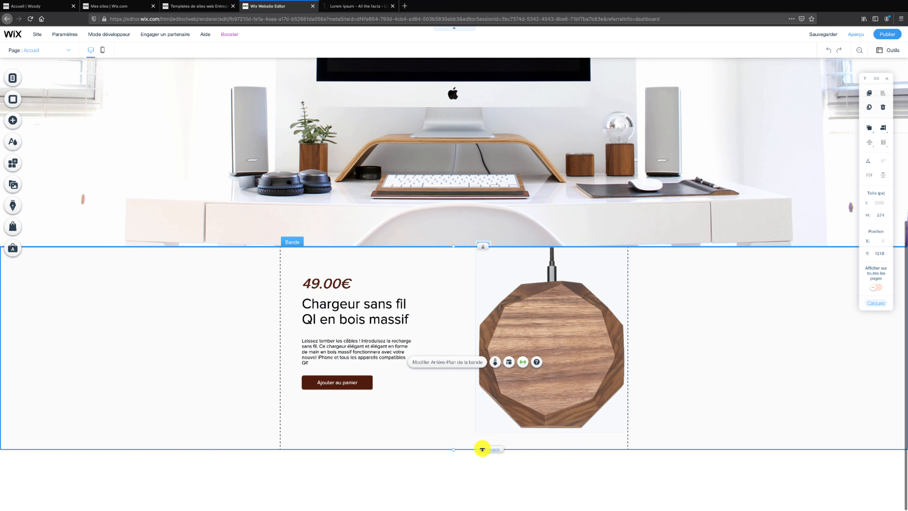
{"action": "left_click_drag", "start_coordinate": [482, 450], "coordinate": [484, 507]}
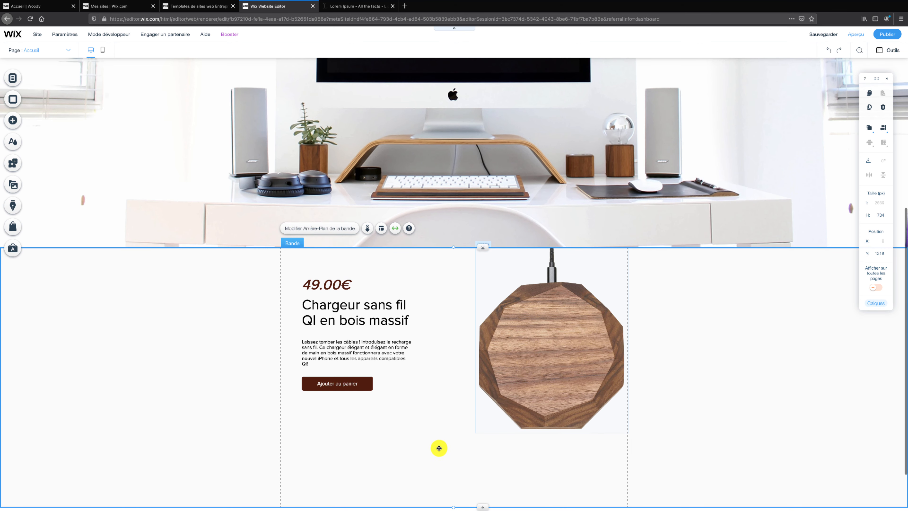
Browse the gallery categories and place the Vitrine gallery from Galeries Pro in the lower part of the second strip
{"action": "left_click", "coordinate": [13, 120]}
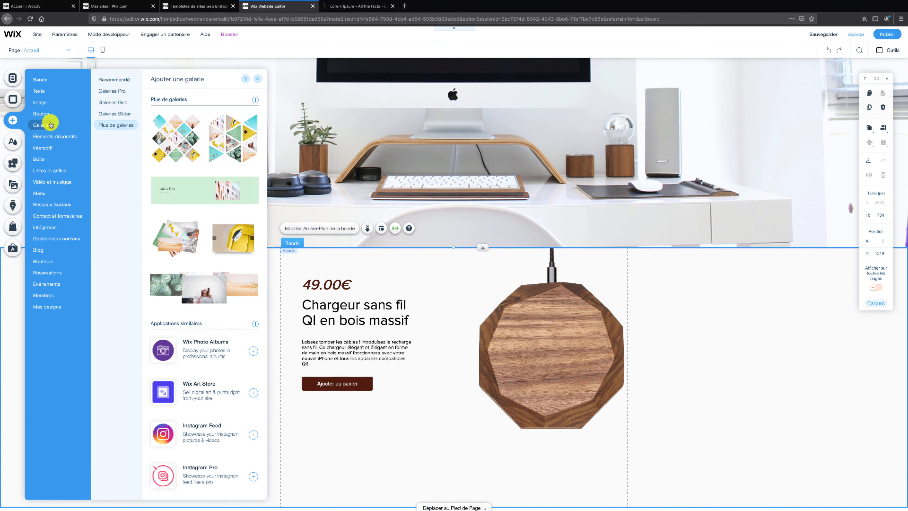
{"action": "left_click", "coordinate": [44, 124]}
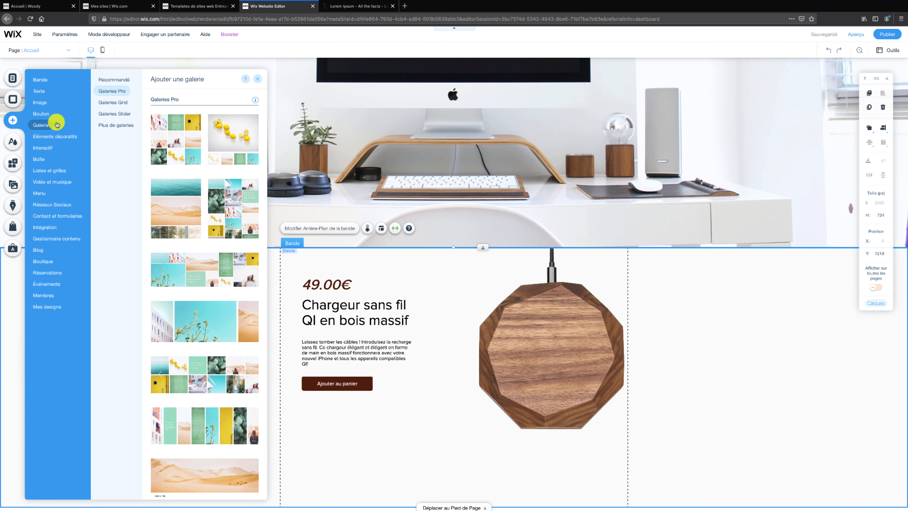
{"action": "left_click", "coordinate": [117, 96]}
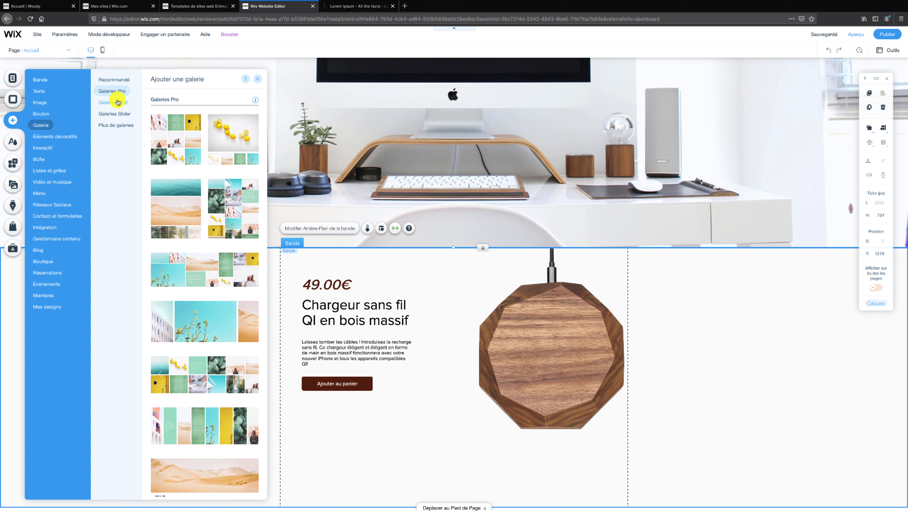
{"action": "left_click", "coordinate": [118, 102]}
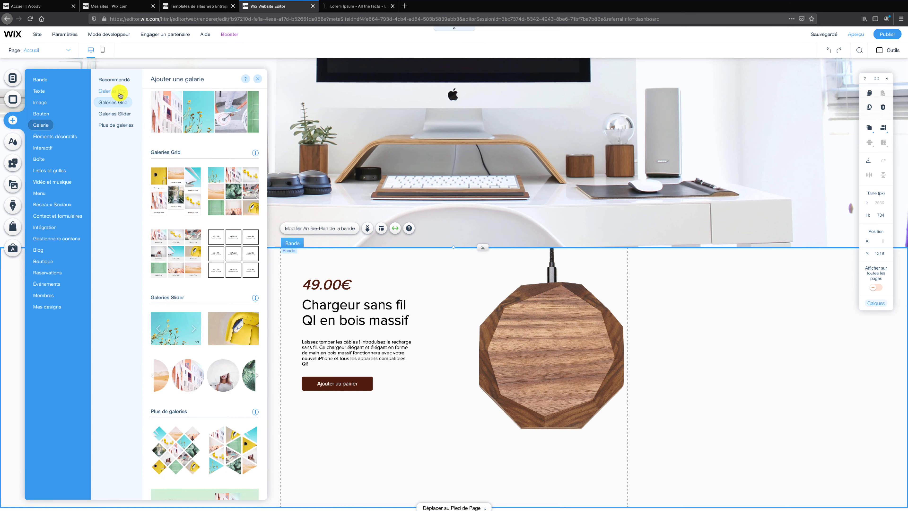
{"action": "left_click", "coordinate": [125, 112]}
{"action": "left_click", "coordinate": [126, 122]}
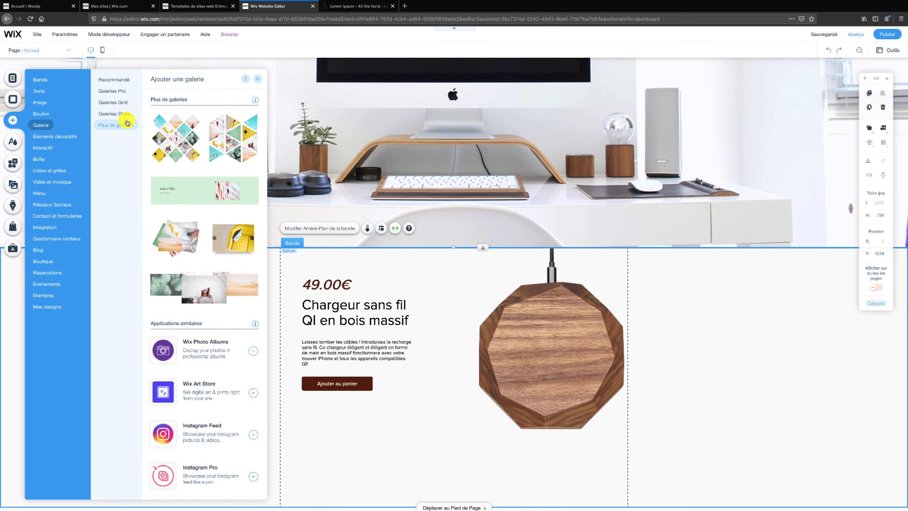
{"action": "left_click", "coordinate": [121, 95]}
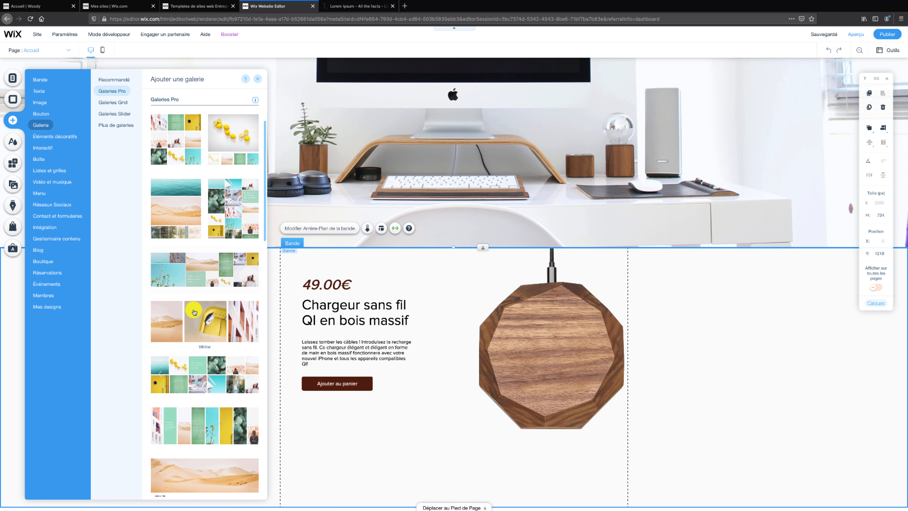
{"action": "left_click_drag", "start_coordinate": [194, 313], "coordinate": [375, 412]}
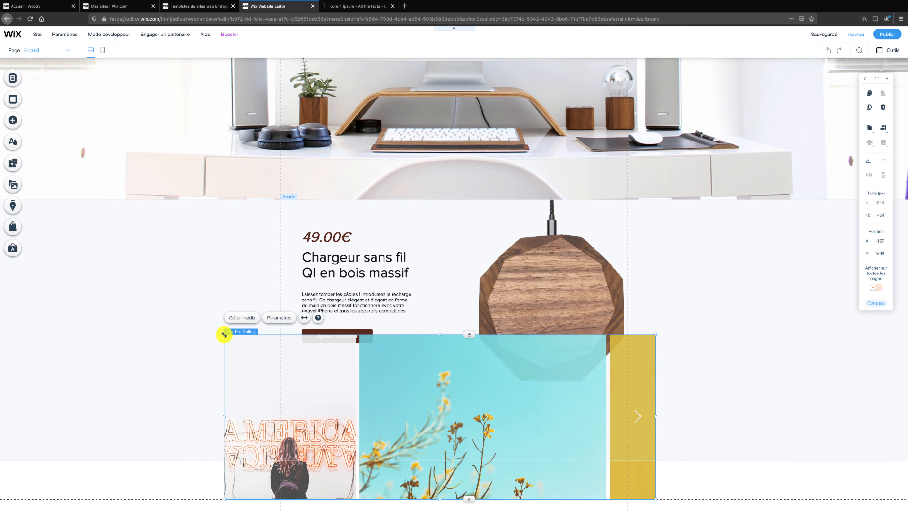
Resize the gallery to 980 px wide and about 274 px high, and position it just beneath the charger image
{"action": "left_click_drag", "start_coordinate": [224, 334], "coordinate": [280, 349]}
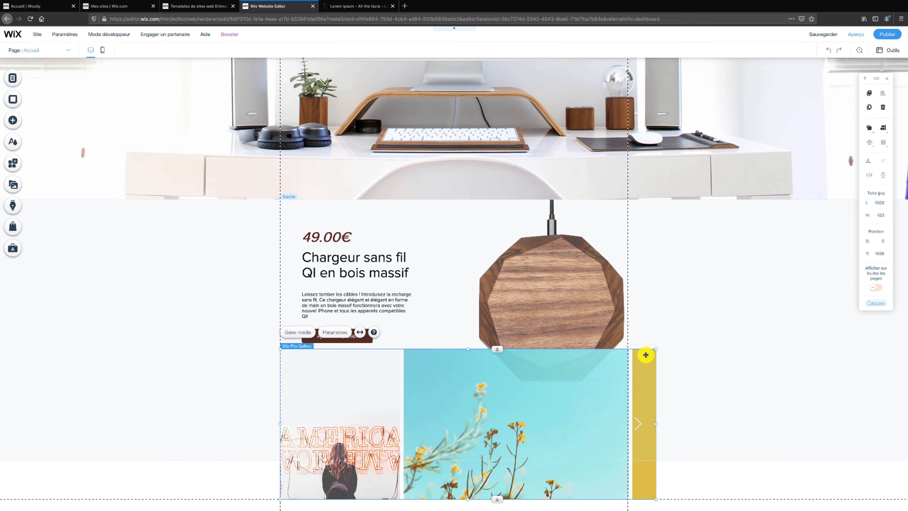
{"action": "left_click_drag", "start_coordinate": [654, 350], "coordinate": [625, 402]}
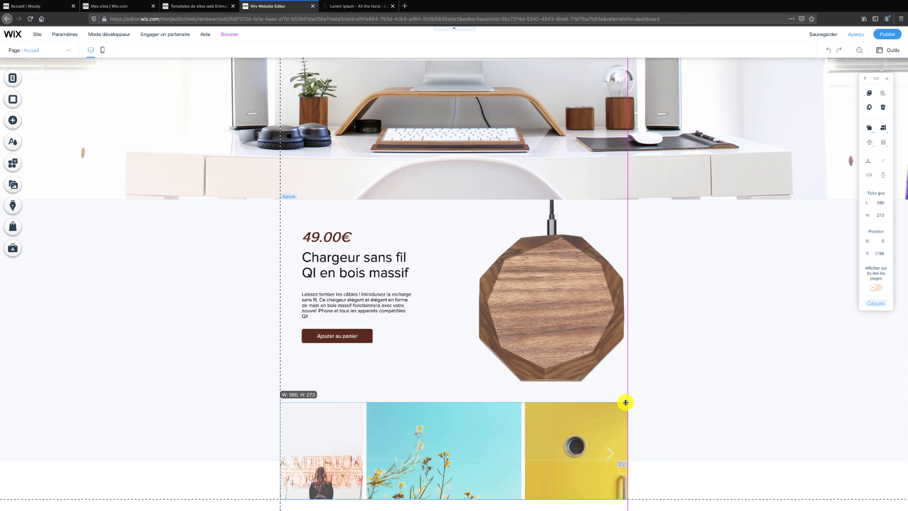
{"action": "scroll", "coordinate": [504, 321], "scroll_direction": "down", "scroll_amount": 1}
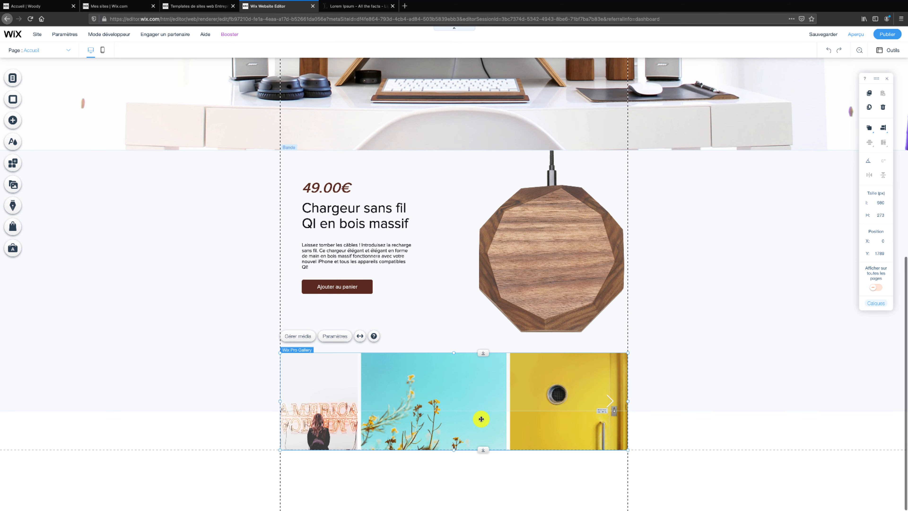
{"action": "left_click_drag", "start_coordinate": [484, 449], "coordinate": [483, 482]}
{"action": "left_click_drag", "start_coordinate": [465, 415], "coordinate": [464, 419]}
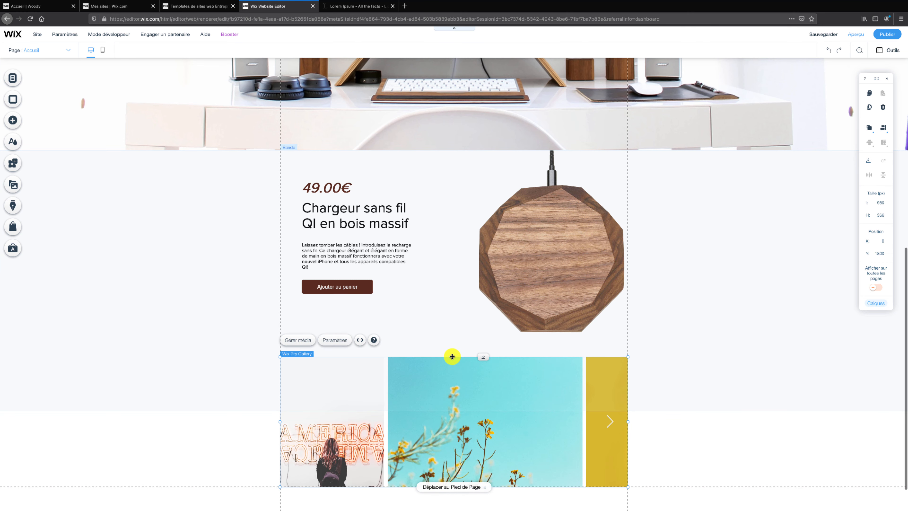
{"action": "left_click_drag", "start_coordinate": [452, 357], "coordinate": [453, 389]}
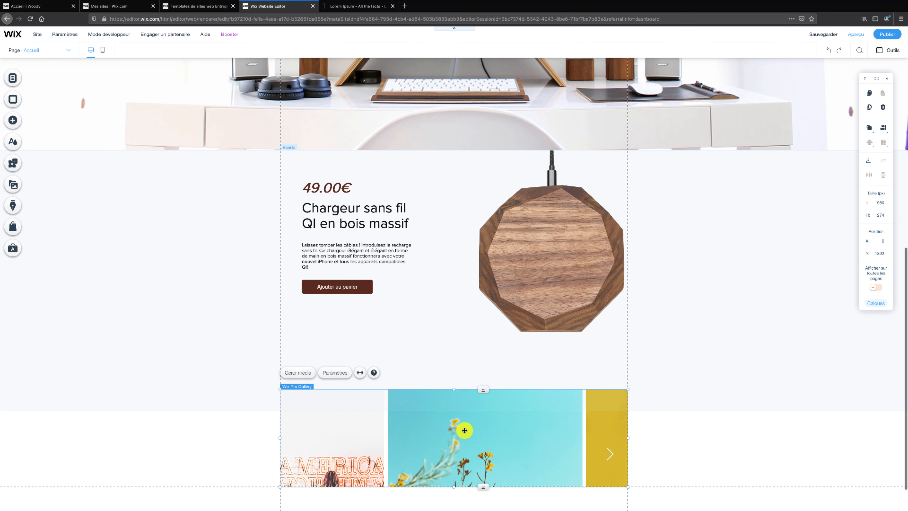
{"action": "left_click_drag", "start_coordinate": [465, 431], "coordinate": [464, 404]}
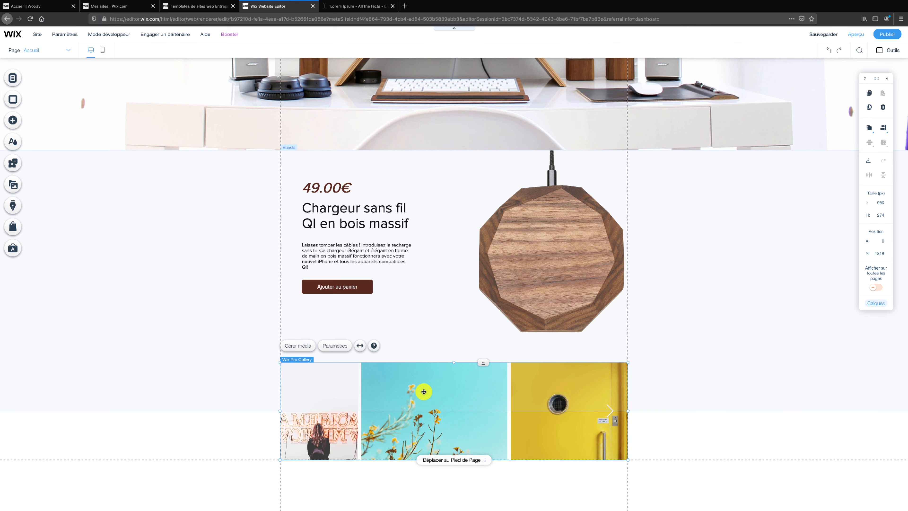
Delete all the sample images from the new gallery's media
{"action": "left_click", "coordinate": [298, 346]}
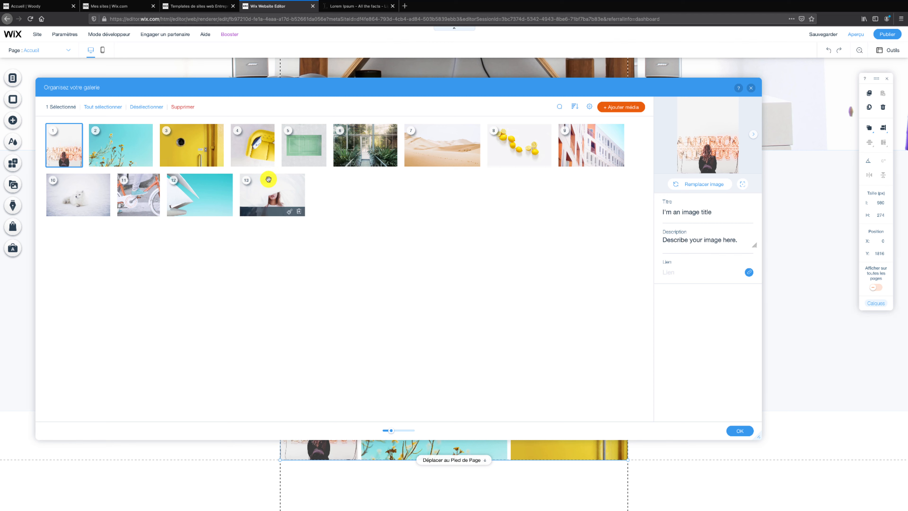
{"action": "left_click", "coordinate": [280, 189], "text": "shift"}
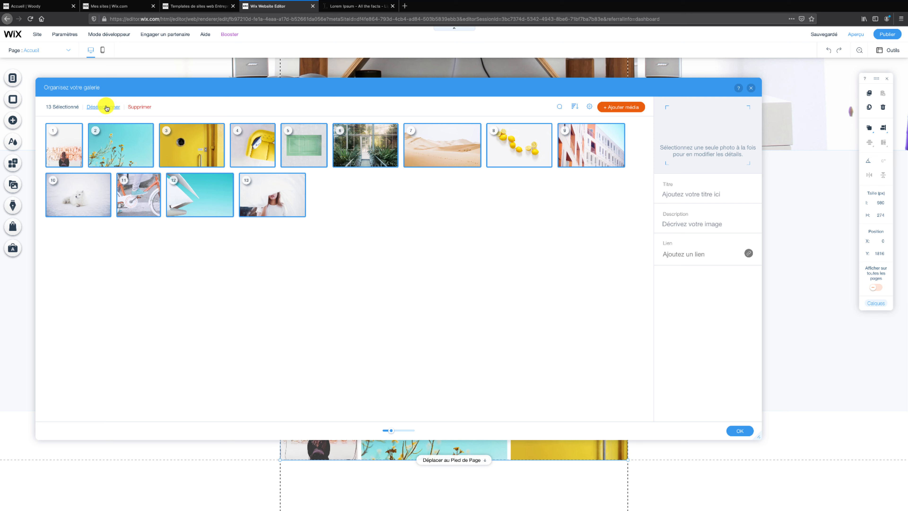
{"action": "left_click", "coordinate": [147, 111]}
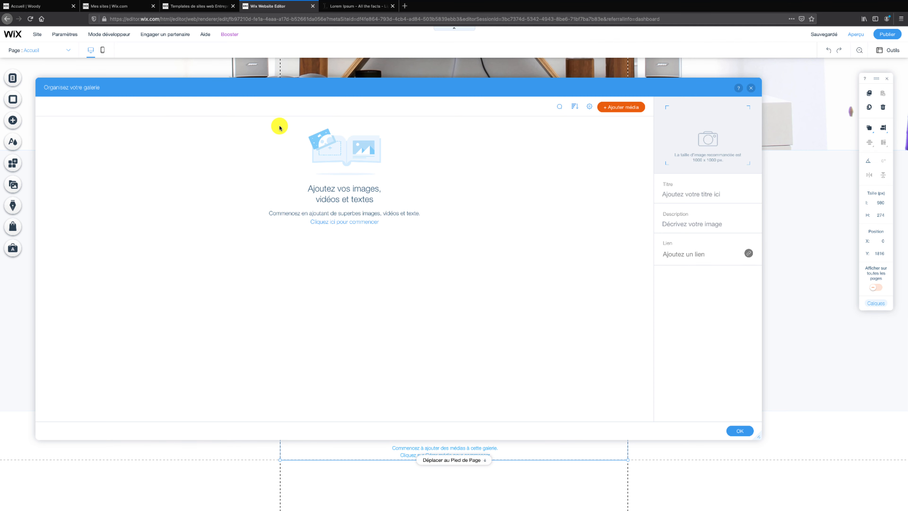
Add setup_chargeur_qi.jpg, the white desk photo, the chargeur_sans_fil parallax photo and bande_image.jpg from the site files to the gallery
{"action": "left_click", "coordinate": [624, 109]}
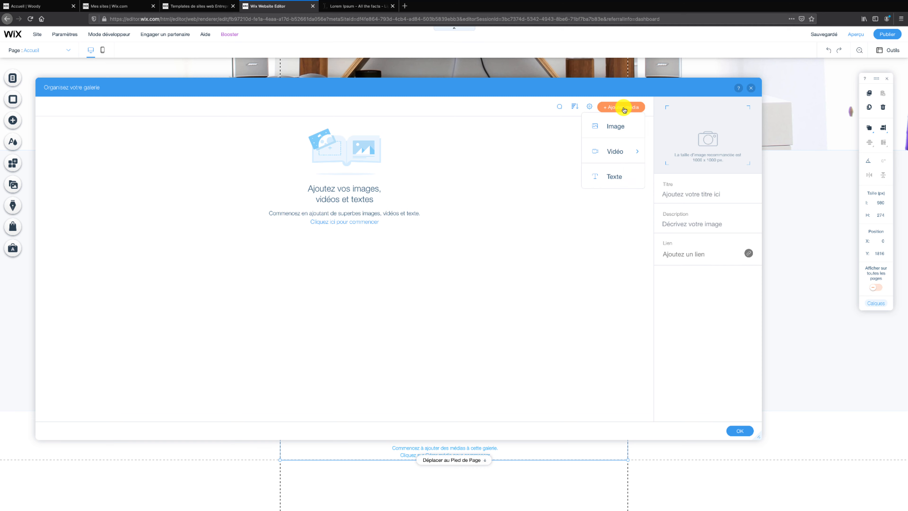
{"action": "left_click", "coordinate": [621, 125]}
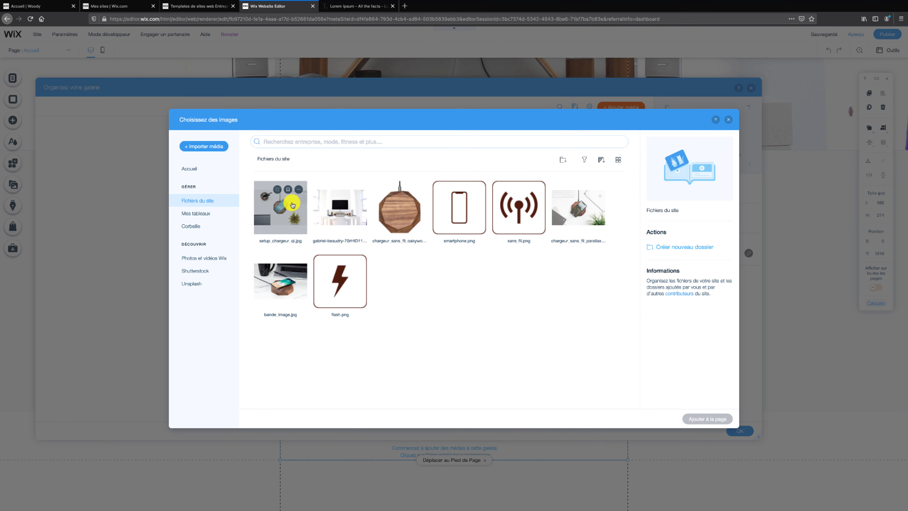
{"action": "left_click", "coordinate": [282, 205]}
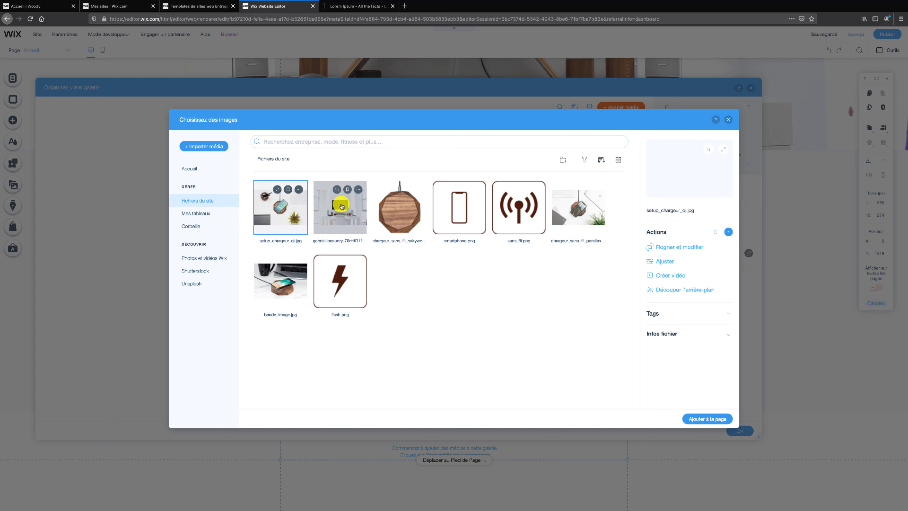
{"action": "left_click", "coordinate": [346, 207], "text": "ctrl"}
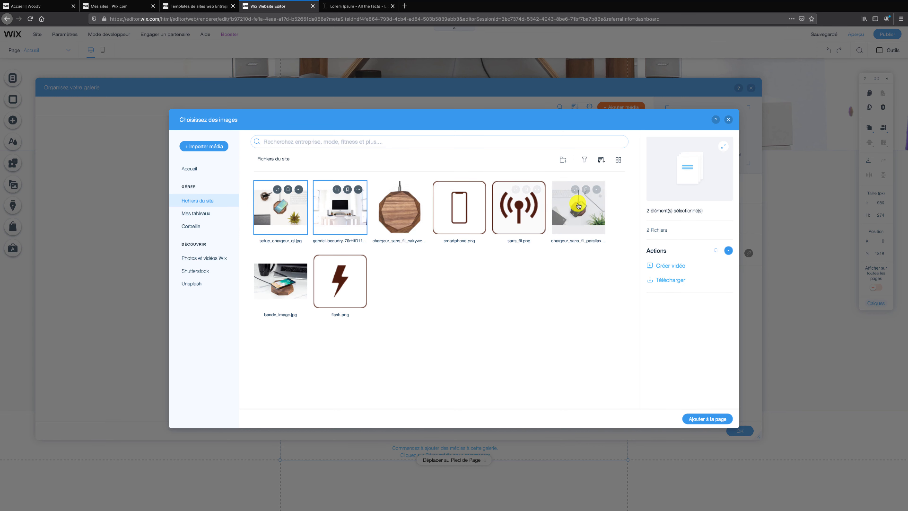
{"action": "left_click", "coordinate": [578, 204], "text": "ctrl"}
{"action": "left_click", "coordinate": [305, 281], "text": "ctrl"}
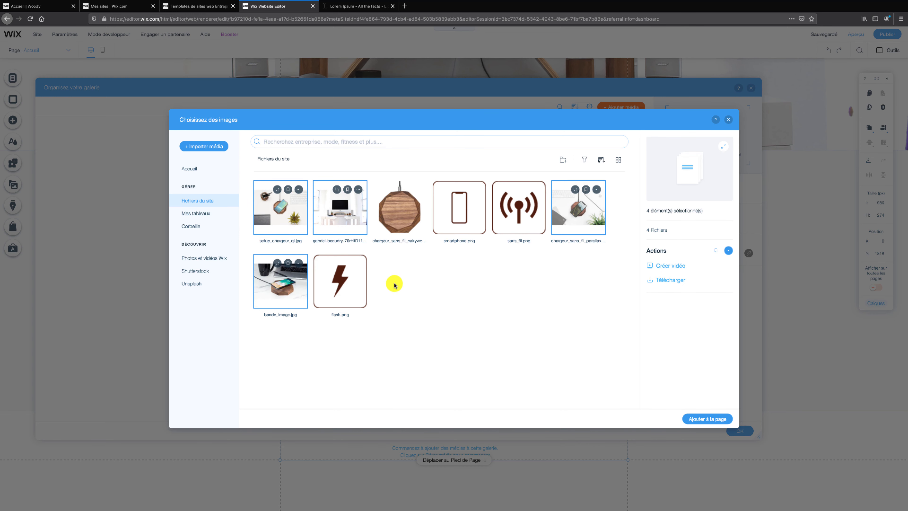
{"action": "left_click", "coordinate": [708, 419]}
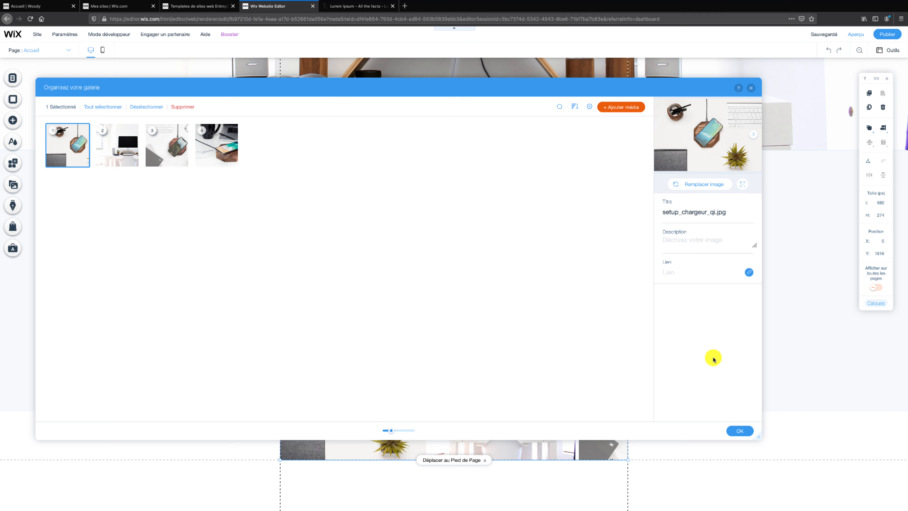
{"action": "left_click", "coordinate": [747, 432]}
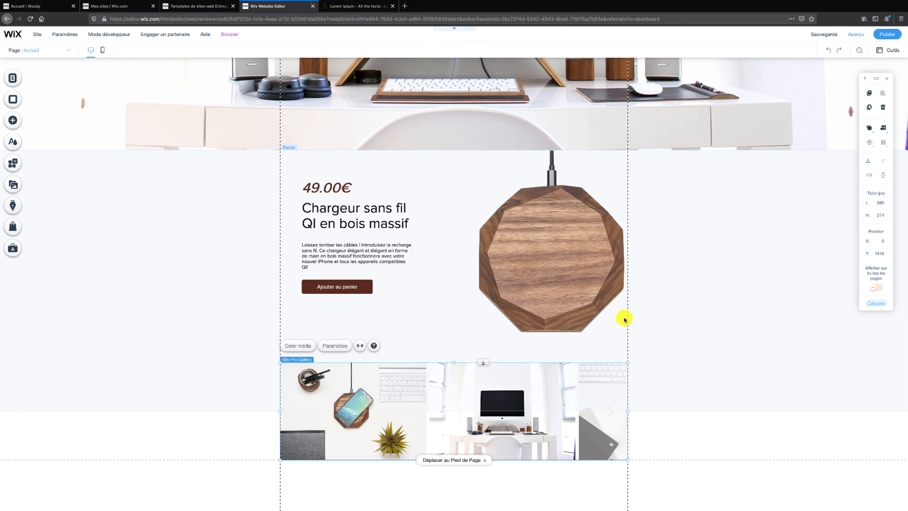
Preview the home page with its filled gallery, and examine the Caractéristiques section of the Woody demo site
{"action": "mouse_move", "coordinate": [822, 37]}
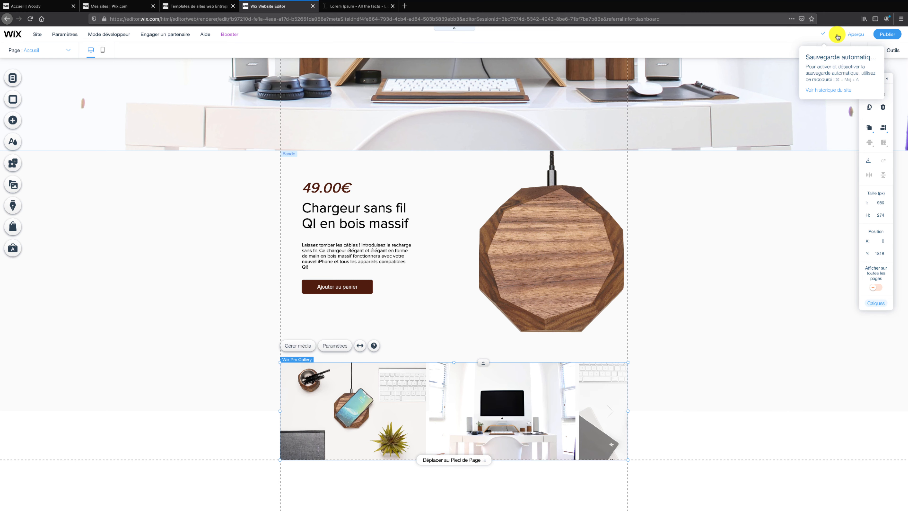
{"action": "left_click", "coordinate": [855, 36]}
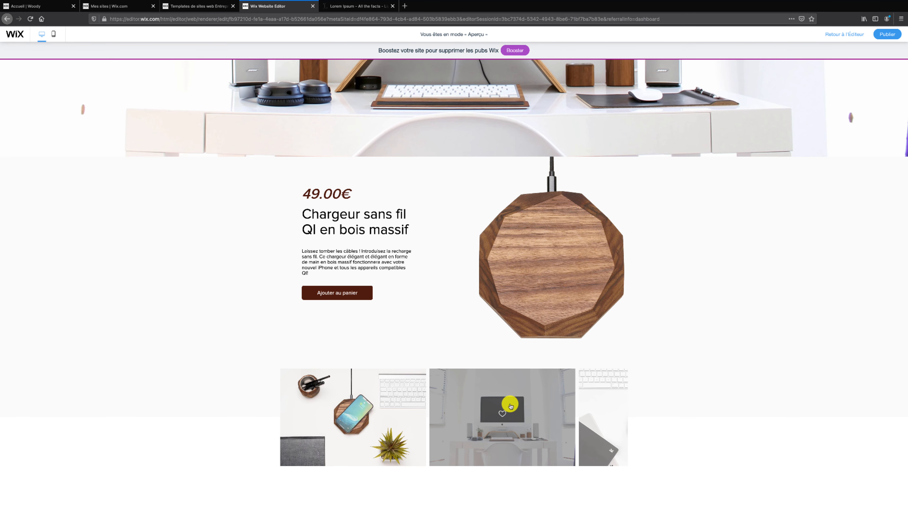
{"action": "left_click", "coordinate": [836, 35]}
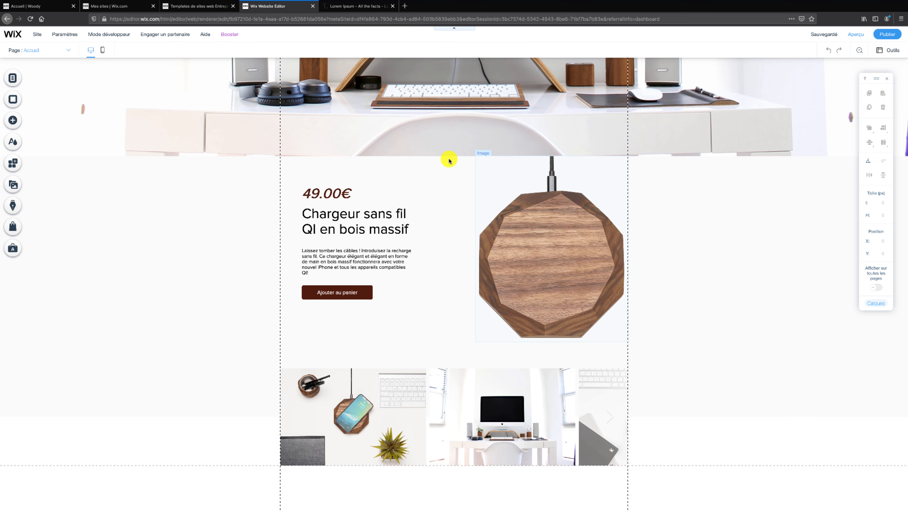
{"action": "left_click", "coordinate": [54, 6]}
{"action": "scroll", "coordinate": [347, 237], "scroll_direction": "down", "scroll_amount": 5}
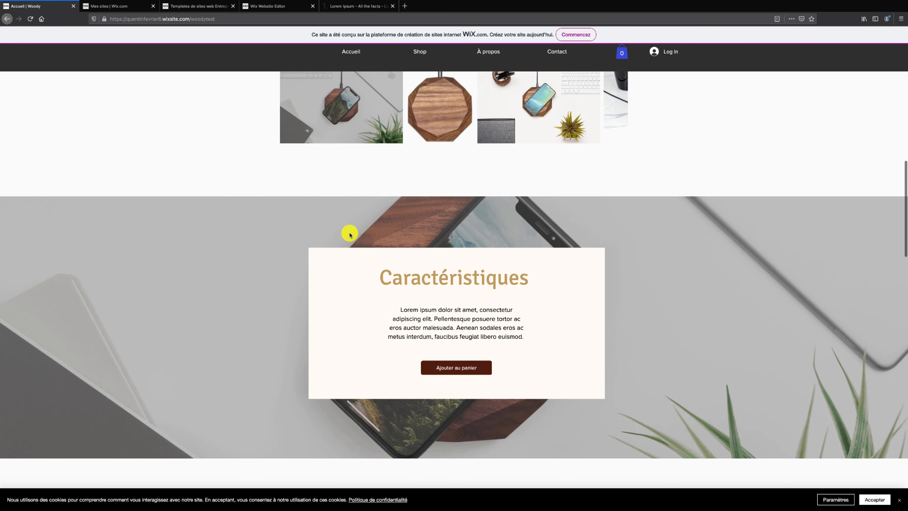
{"action": "scroll", "coordinate": [205, 178], "scroll_direction": "up", "scroll_amount": 2}
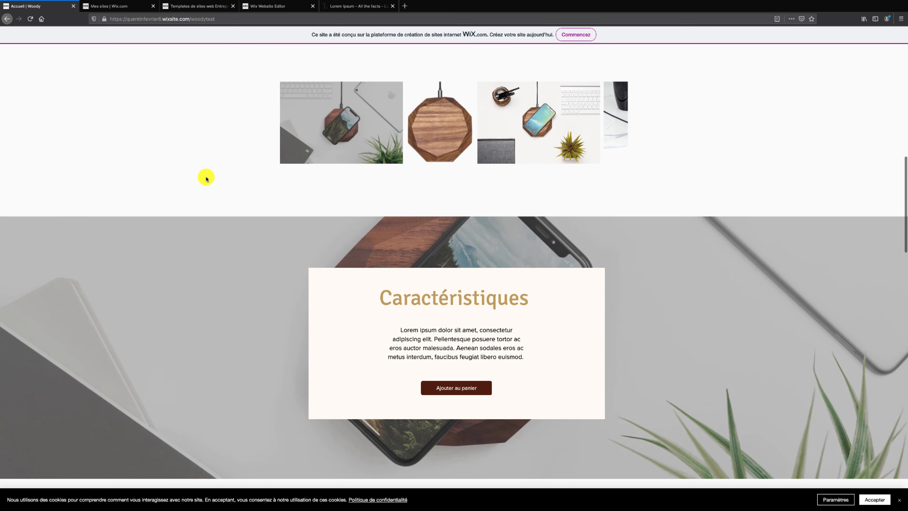
{"action": "scroll", "coordinate": [215, 248], "scroll_direction": "up", "scroll_amount": 1}
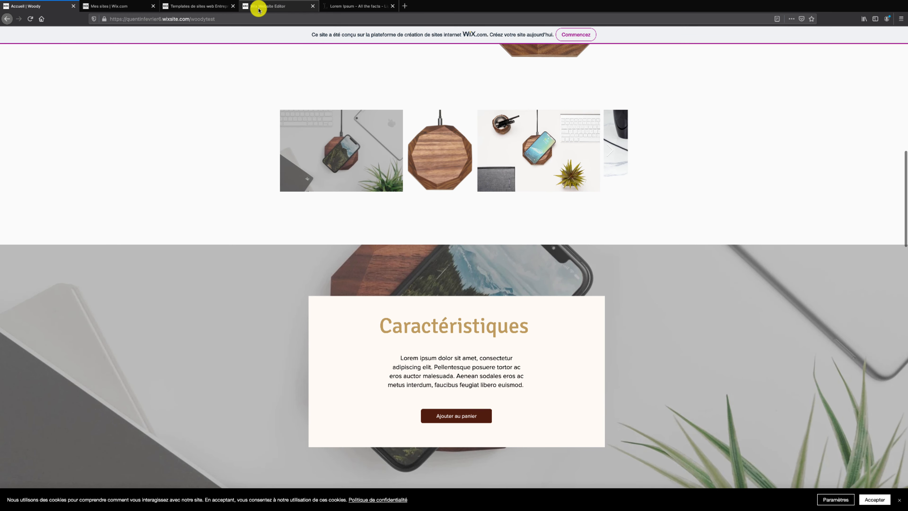
Back in the Wix editor, place the Manger frais welcome strip directly beneath the product strip
{"action": "left_click", "coordinate": [263, 6]}
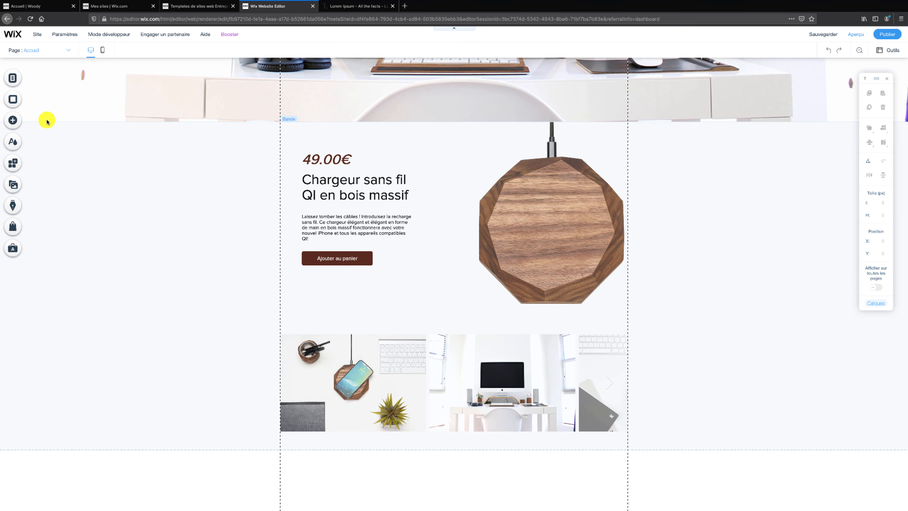
{"action": "left_click", "coordinate": [11, 121]}
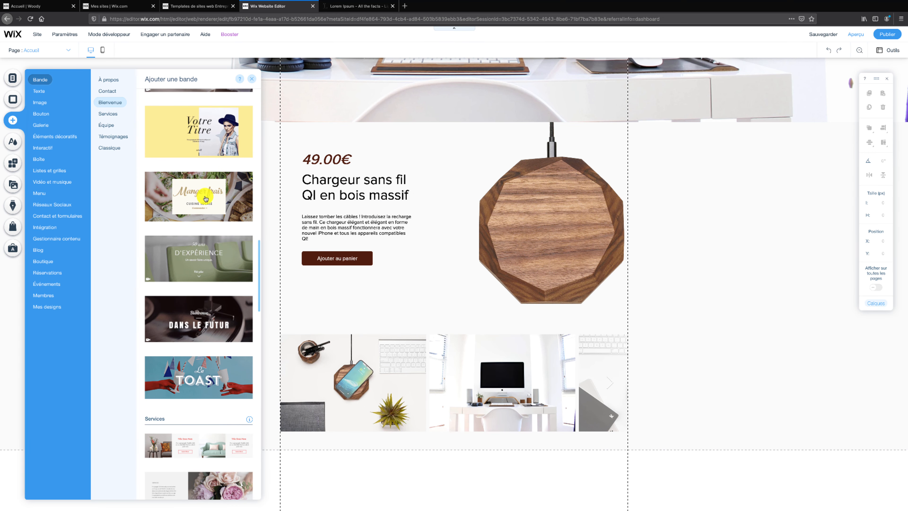
{"action": "left_click_drag", "start_coordinate": [167, 179], "coordinate": [353, 468]}
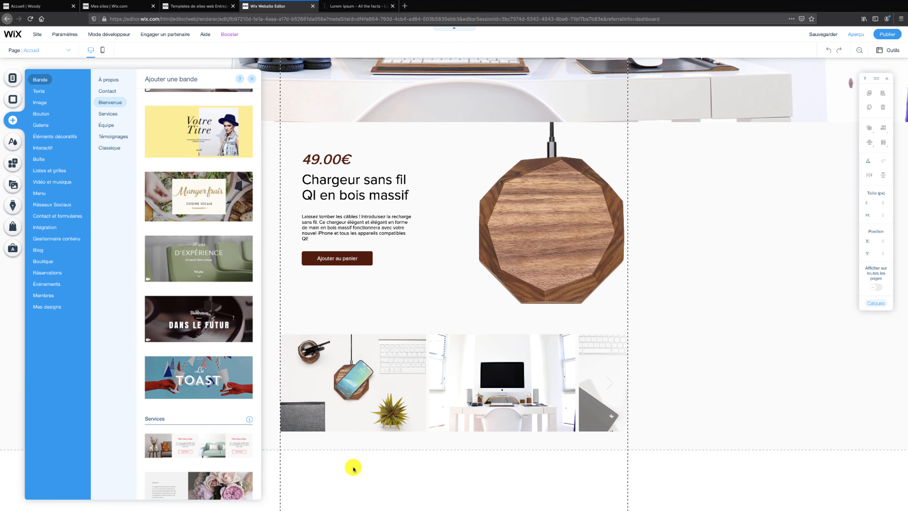
{"action": "scroll", "coordinate": [352, 458], "scroll_direction": "down", "scroll_amount": 5}
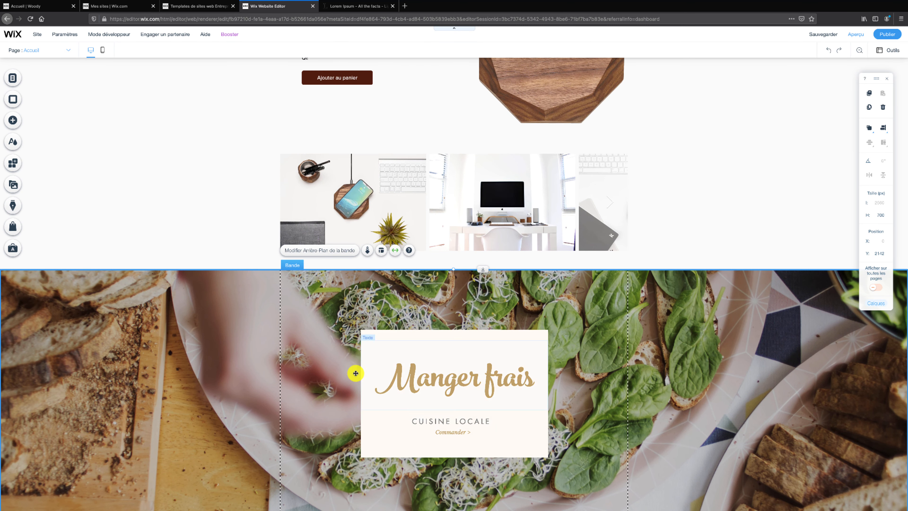
Browse the scroll effects and apply Parallax to the Manger frais strip
{"action": "left_click", "coordinate": [368, 250]}
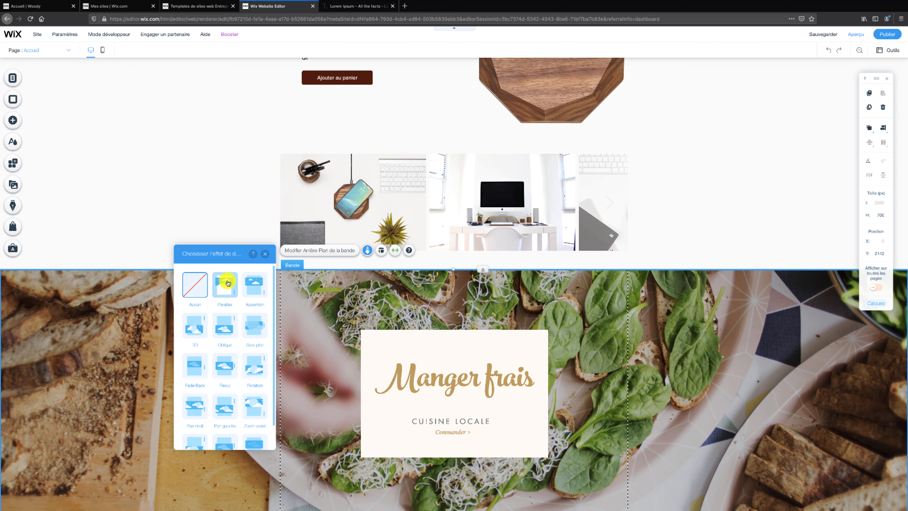
{"action": "scroll", "coordinate": [228, 288], "scroll_direction": "down", "scroll_amount": 1}
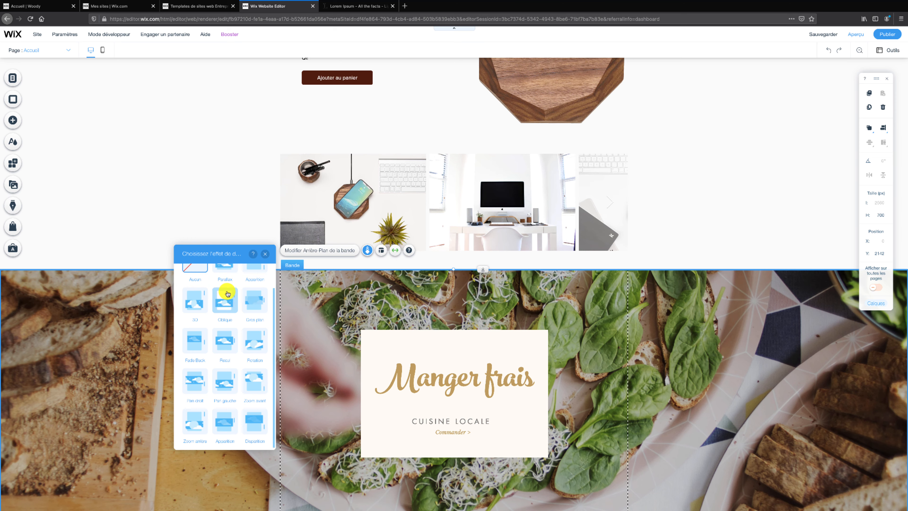
{"action": "scroll", "coordinate": [227, 293], "scroll_direction": "up", "scroll_amount": 1}
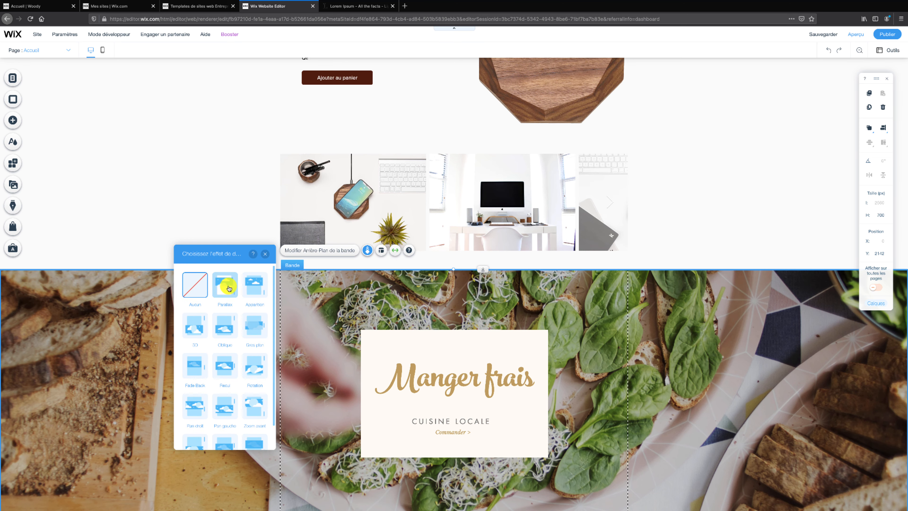
{"action": "left_click", "coordinate": [229, 288]}
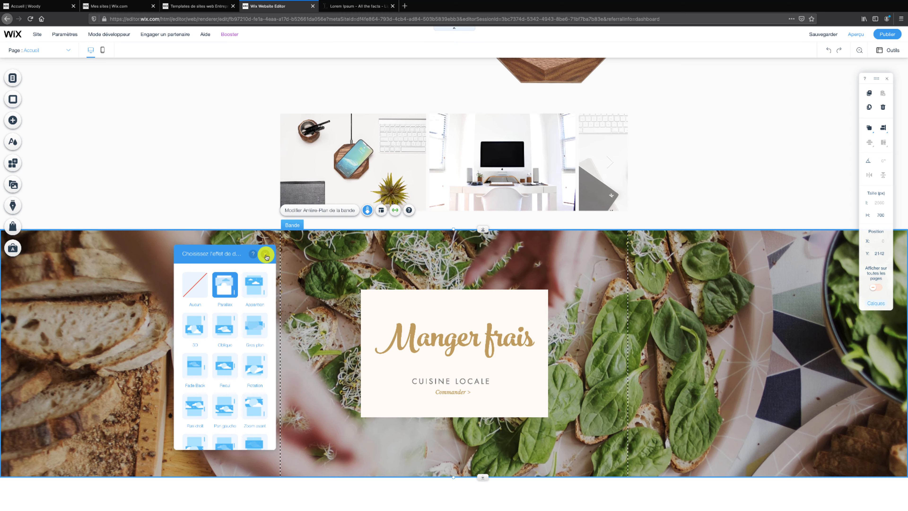
{"action": "left_click", "coordinate": [265, 255]}
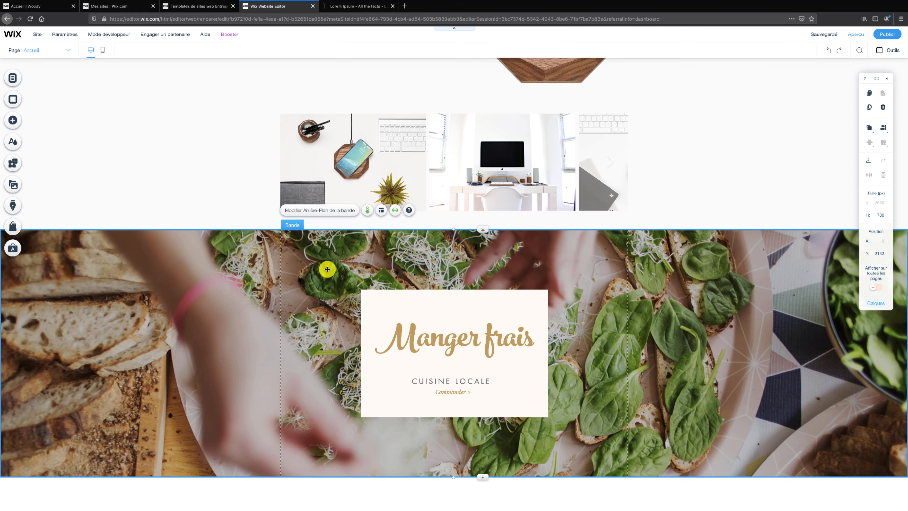
Replace the Manger frais strip's background with the chargeur_sans_fil parallax photo from the site files
{"action": "left_click", "coordinate": [344, 212]}
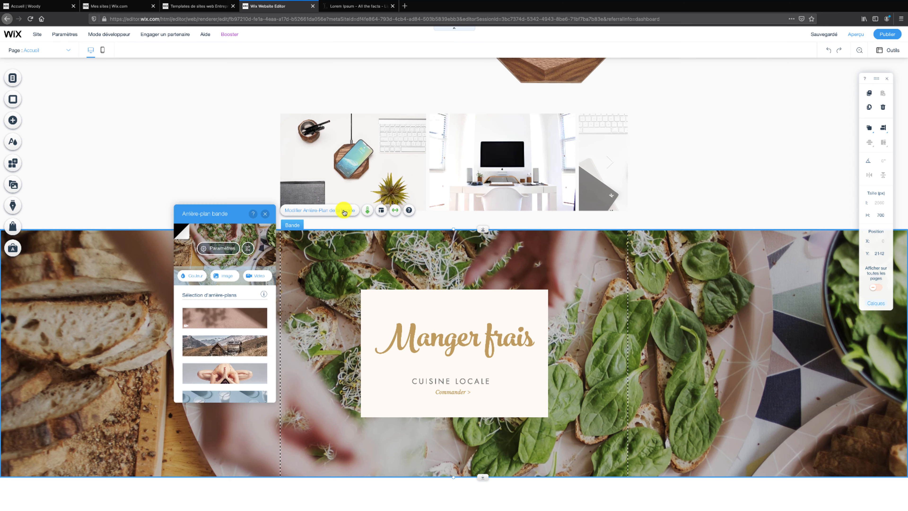
{"action": "left_click", "coordinate": [229, 276]}
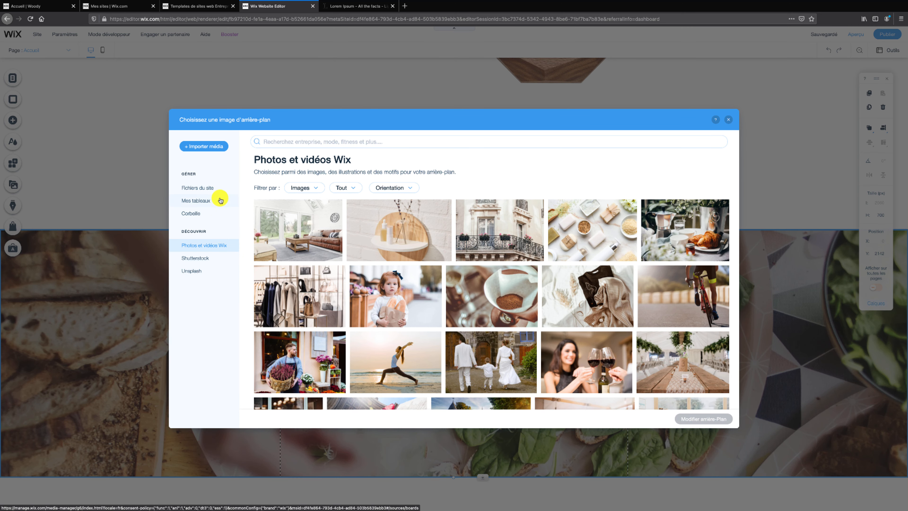
{"action": "left_click", "coordinate": [218, 193]}
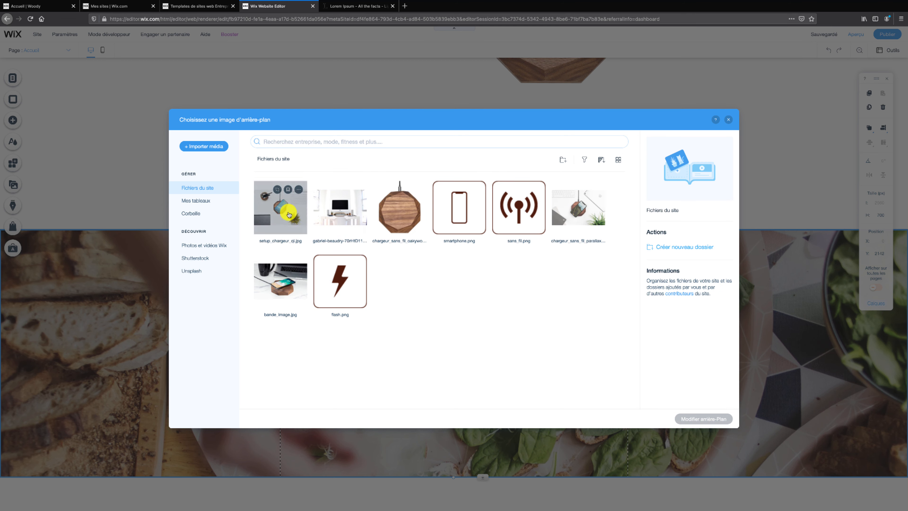
{"action": "left_click", "coordinate": [572, 211]}
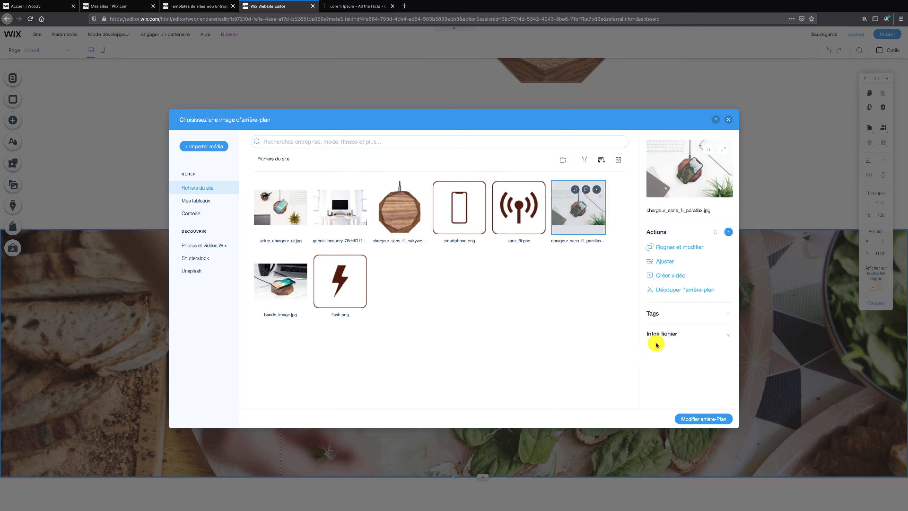
{"action": "left_click", "coordinate": [700, 419]}
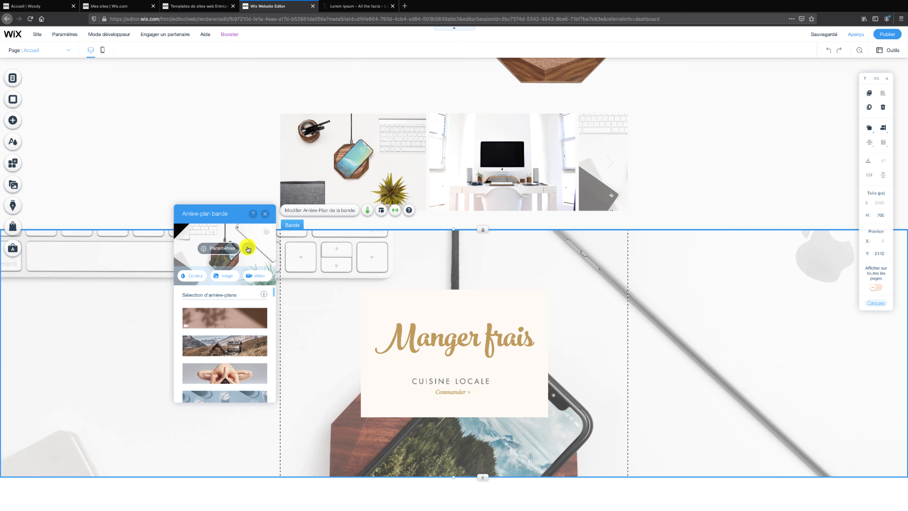
Darken the strip's background photo by lowering its brightness in the photo studio, and save the edited image
{"action": "left_click", "coordinate": [249, 249]}
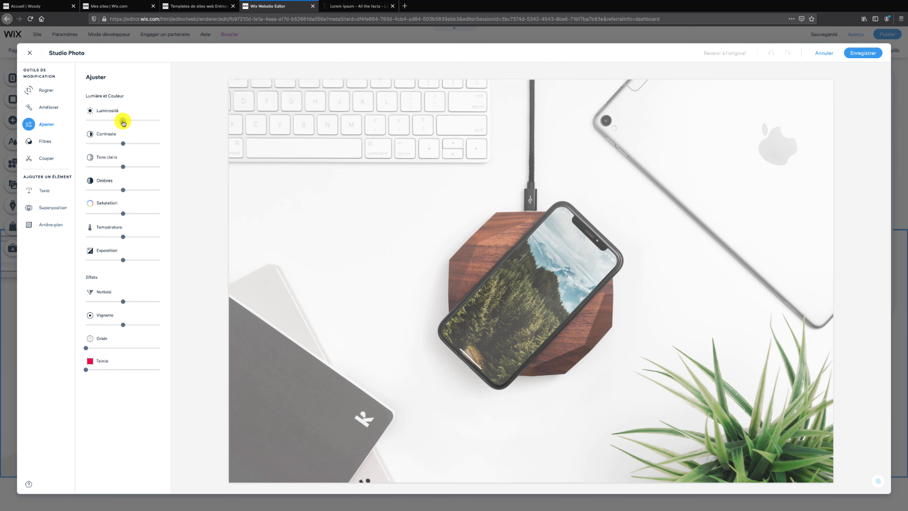
{"action": "left_click_drag", "start_coordinate": [123, 123], "coordinate": [104, 122]}
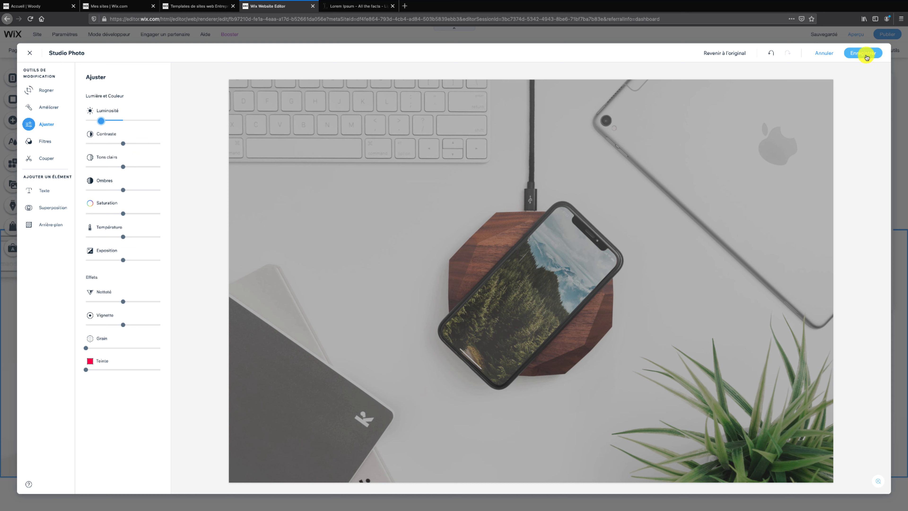
{"action": "left_click", "coordinate": [866, 56]}
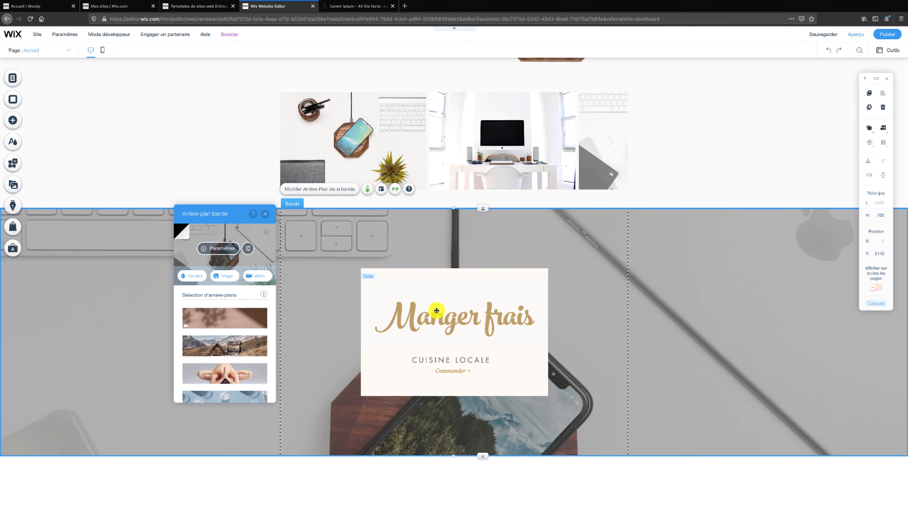
Examine the layout of the section that follows Caractéristiques on the Woody demo site
{"action": "scroll", "coordinate": [437, 311], "scroll_direction": "down", "scroll_amount": 1}
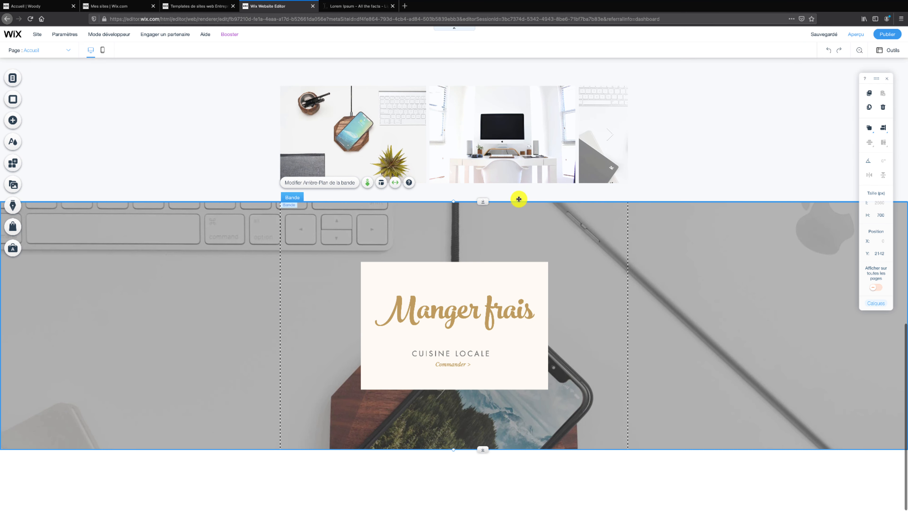
{"action": "left_click", "coordinate": [41, 7]}
{"action": "scroll", "coordinate": [592, 346], "scroll_direction": "down", "scroll_amount": 6}
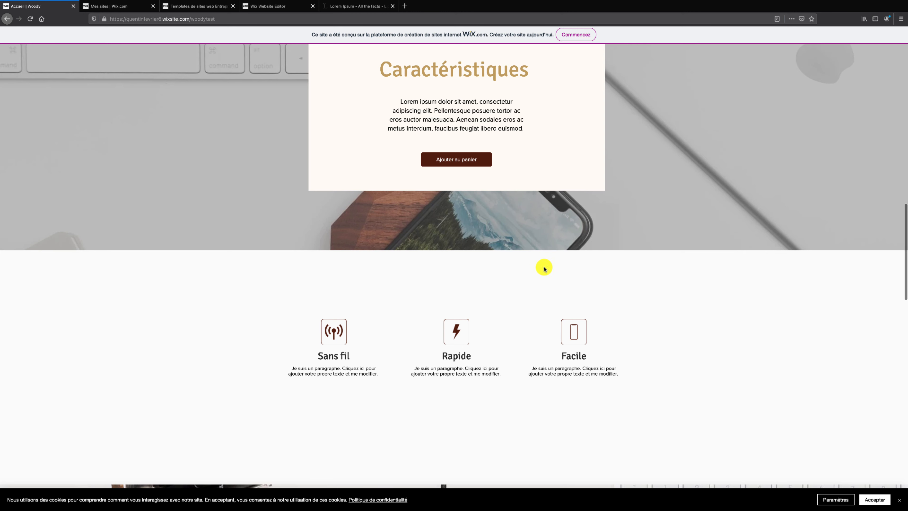
Return to the Wix editor and add a blank white Classique strip directly below the Manger frais strip
{"action": "left_click", "coordinate": [265, 9]}
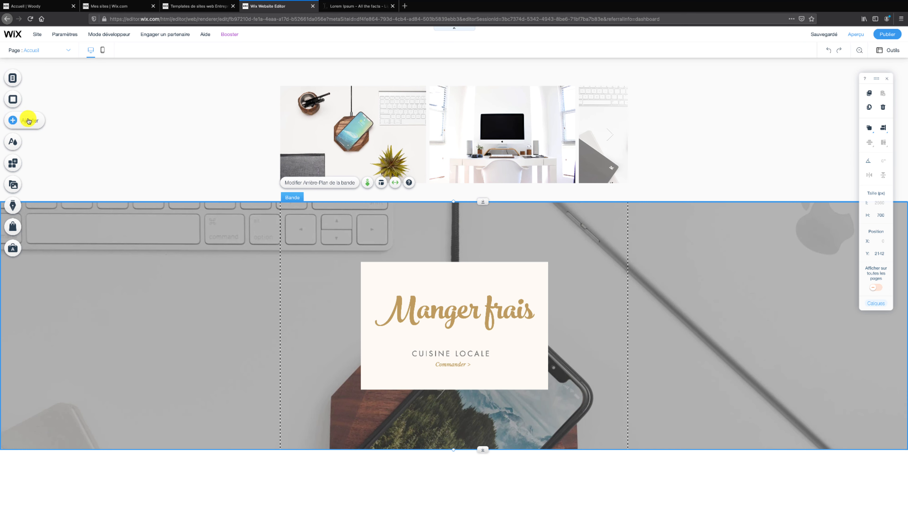
{"action": "left_click", "coordinate": [28, 121]}
{"action": "left_click", "coordinate": [105, 103]}
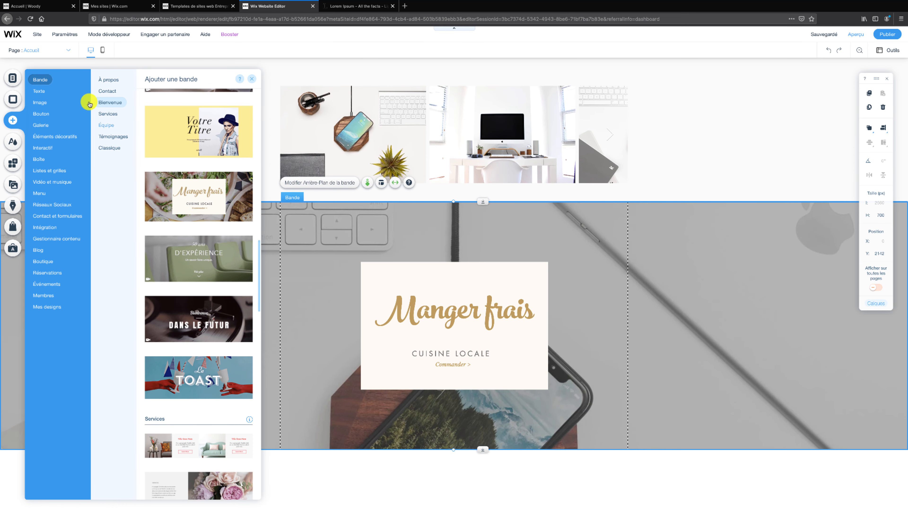
{"action": "left_click", "coordinate": [110, 155]}
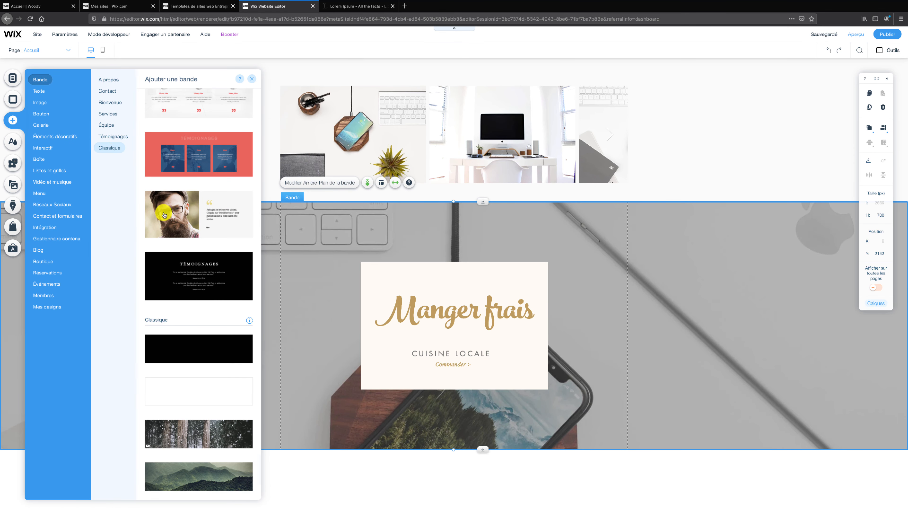
{"action": "left_click_drag", "start_coordinate": [217, 390], "coordinate": [397, 465]}
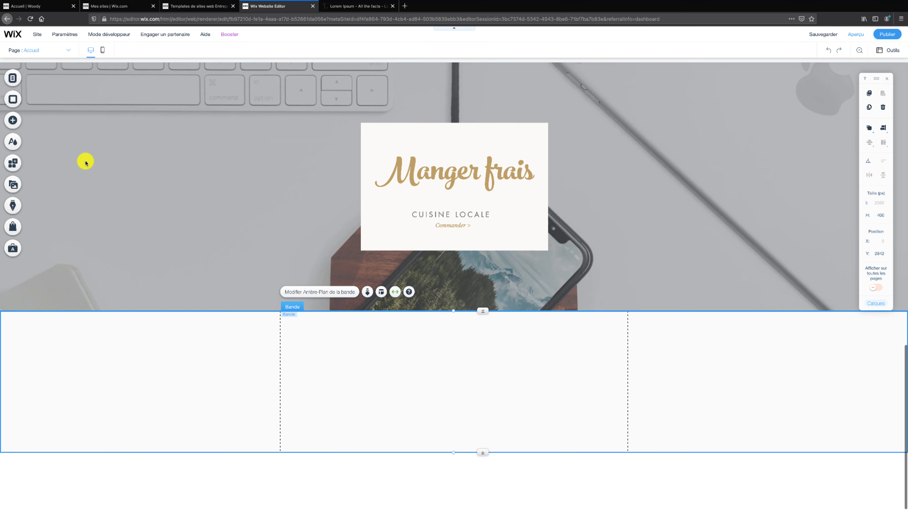
Add sans_fil.png from the site files to the blank strip, shrunk to about 65 px high near its upper left
{"action": "left_click", "coordinate": [14, 121]}
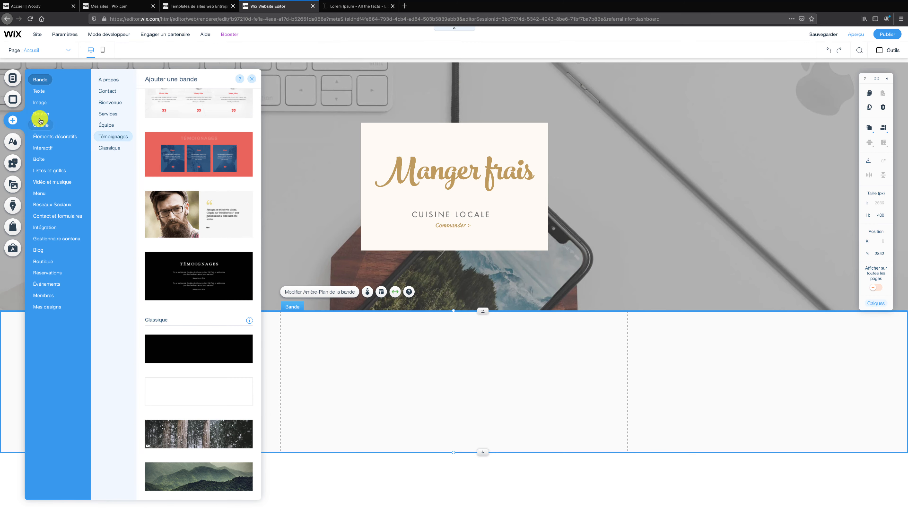
{"action": "left_click", "coordinate": [46, 103]}
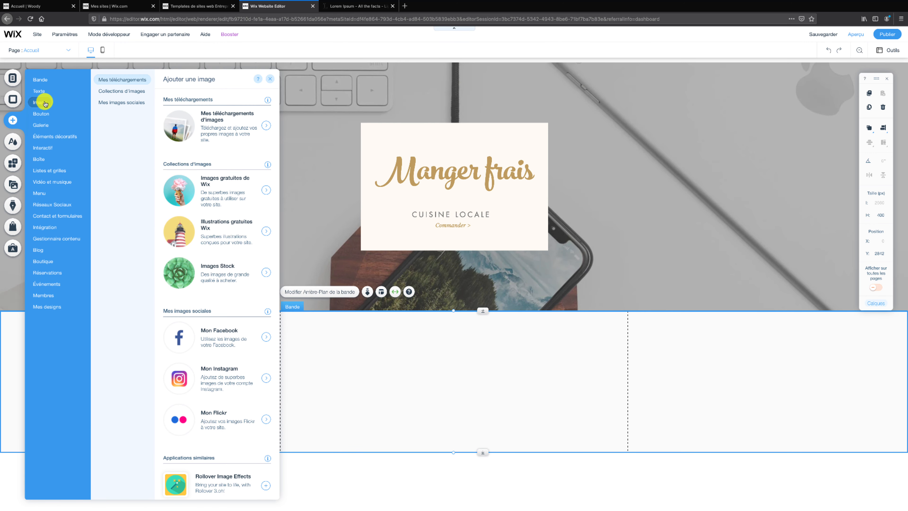
{"action": "left_click", "coordinate": [231, 228]}
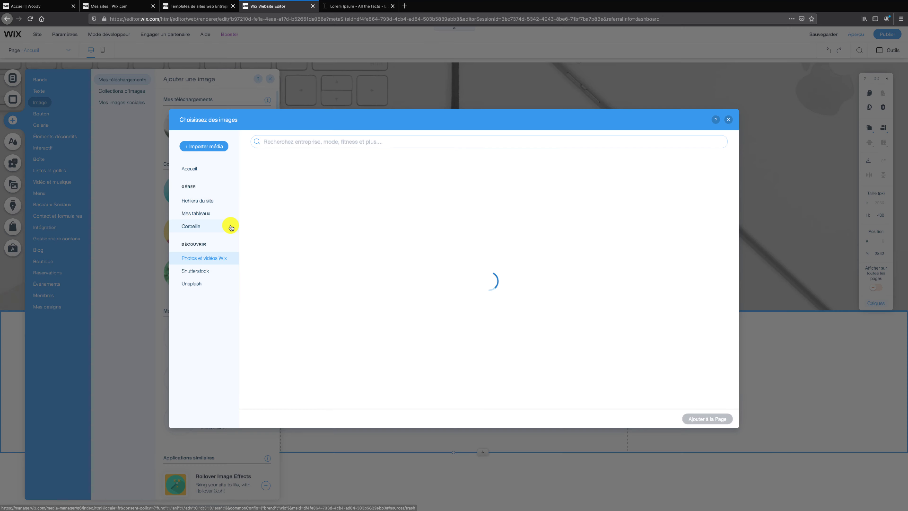
{"action": "scroll", "coordinate": [413, 234], "scroll_direction": "down", "scroll_amount": 6}
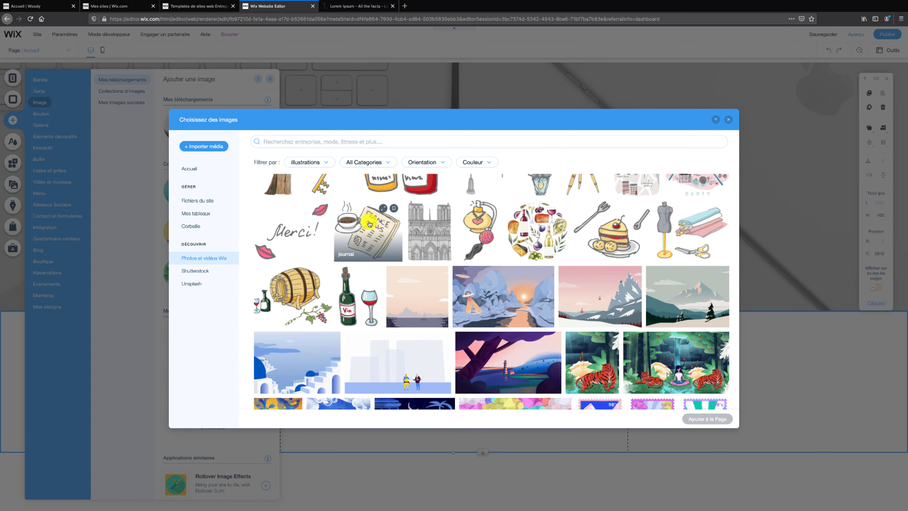
{"action": "left_click", "coordinate": [216, 201]}
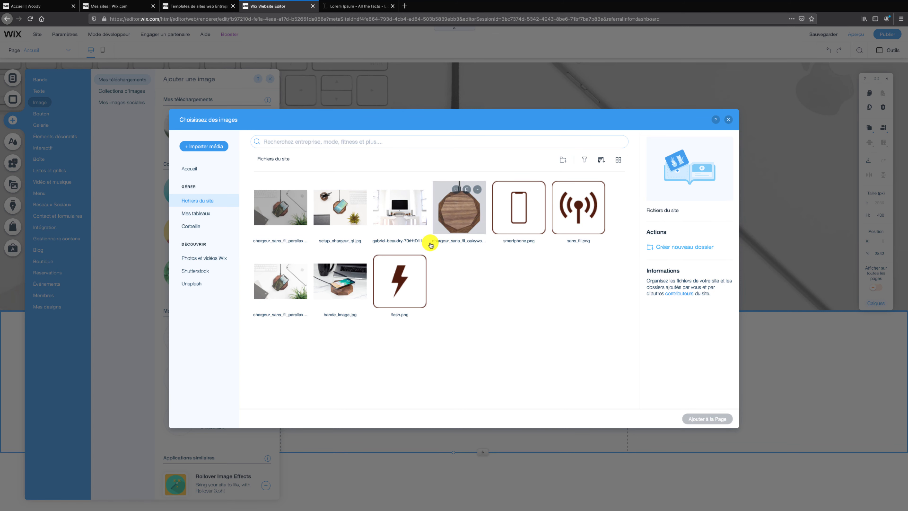
{"action": "left_click", "coordinate": [562, 216]}
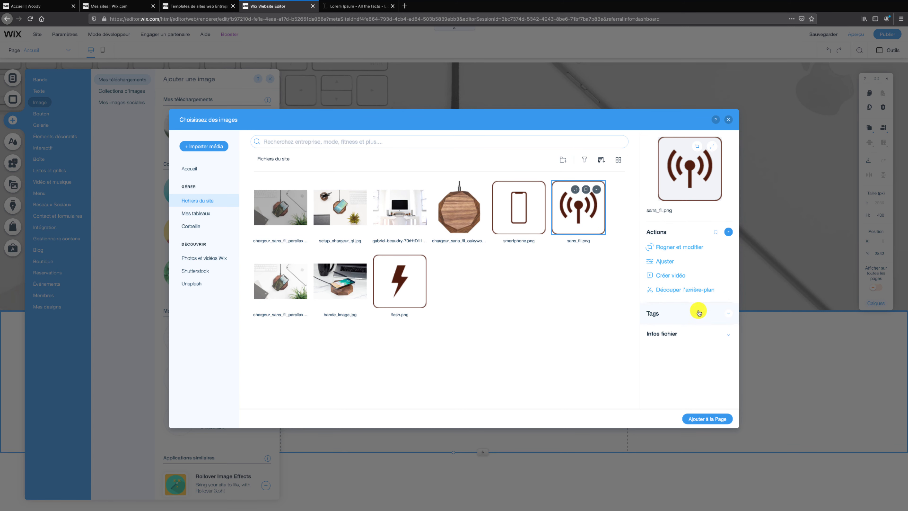
{"action": "left_click", "coordinate": [703, 317]}
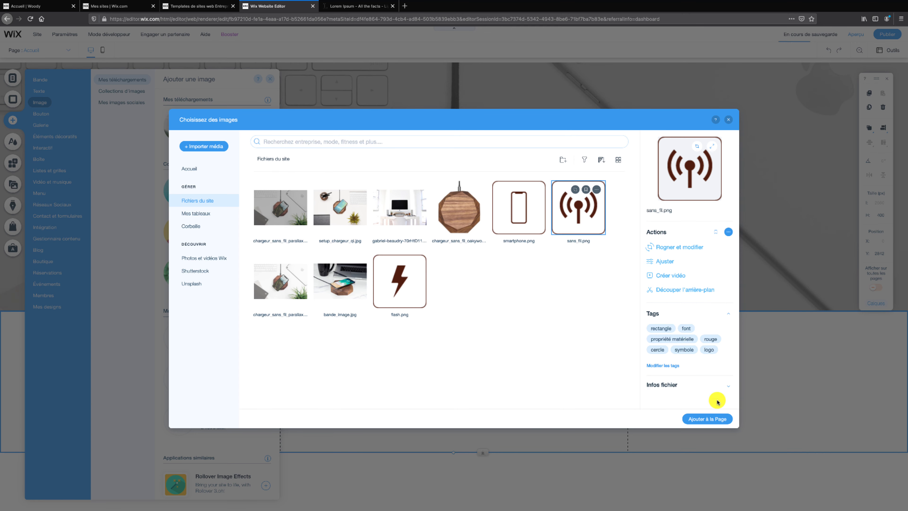
{"action": "left_click", "coordinate": [715, 420]}
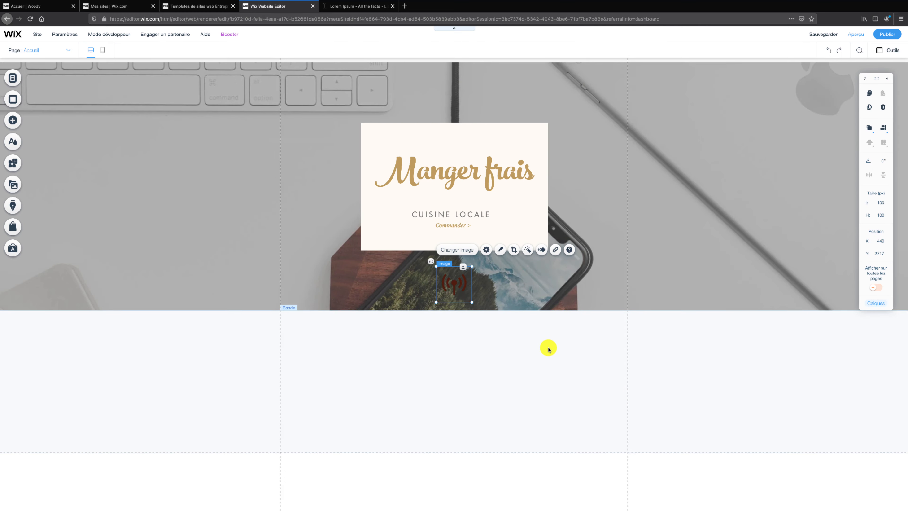
{"action": "left_click_drag", "start_coordinate": [462, 287], "coordinate": [325, 355]}
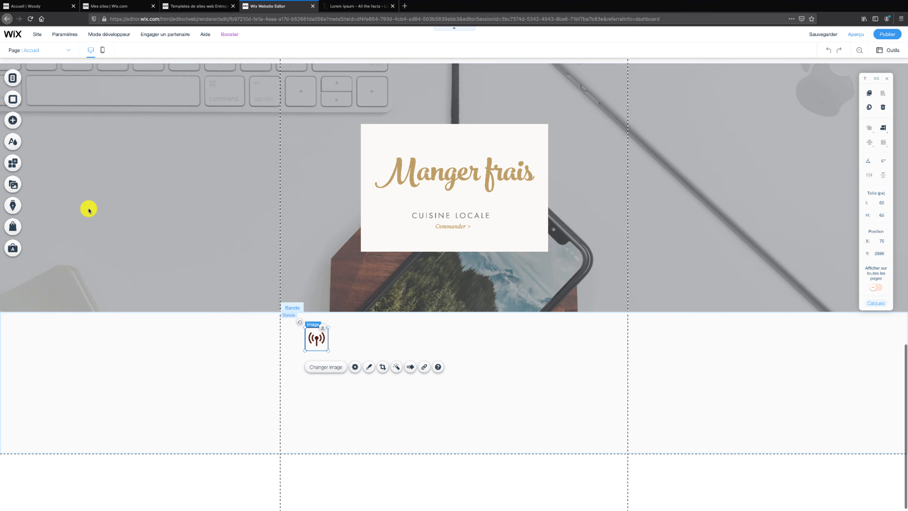
Add a Titre 3 heading under the wireless icon and narrow its text box to about 102 px
{"action": "left_click", "coordinate": [21, 121]}
{"action": "mouse_move", "coordinate": [36, 86]}
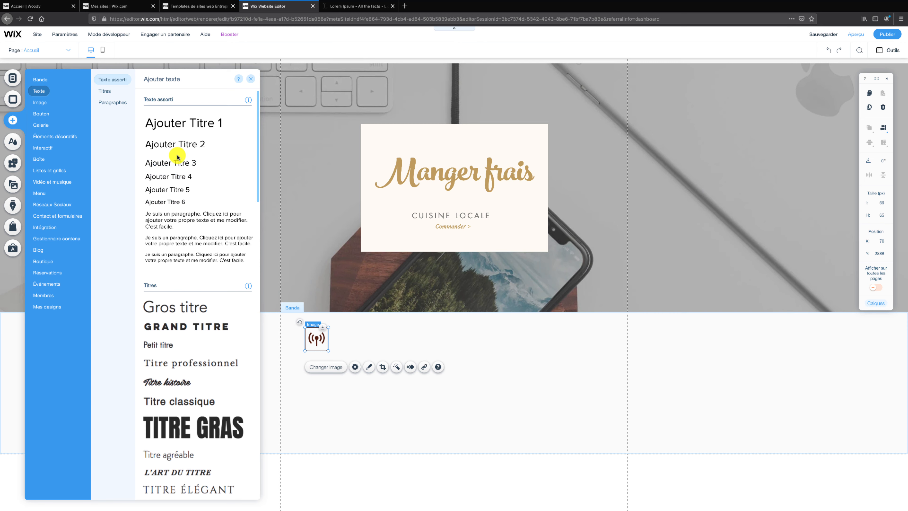
{"action": "left_click_drag", "start_coordinate": [174, 160], "coordinate": [320, 362]}
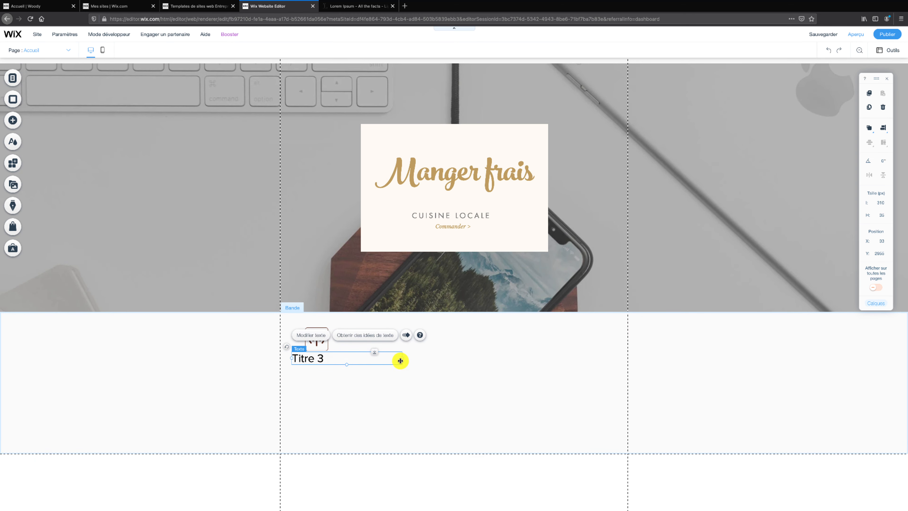
{"action": "left_click_drag", "start_coordinate": [402, 358], "coordinate": [323, 359]}
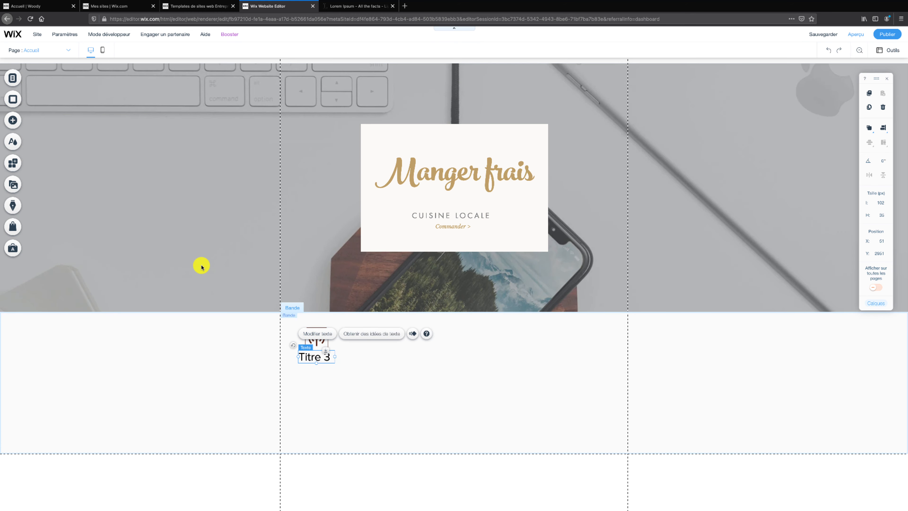
Add the smallest assorted paragraph text and place it beneath the Titre 3 heading
{"action": "left_click", "coordinate": [14, 120]}
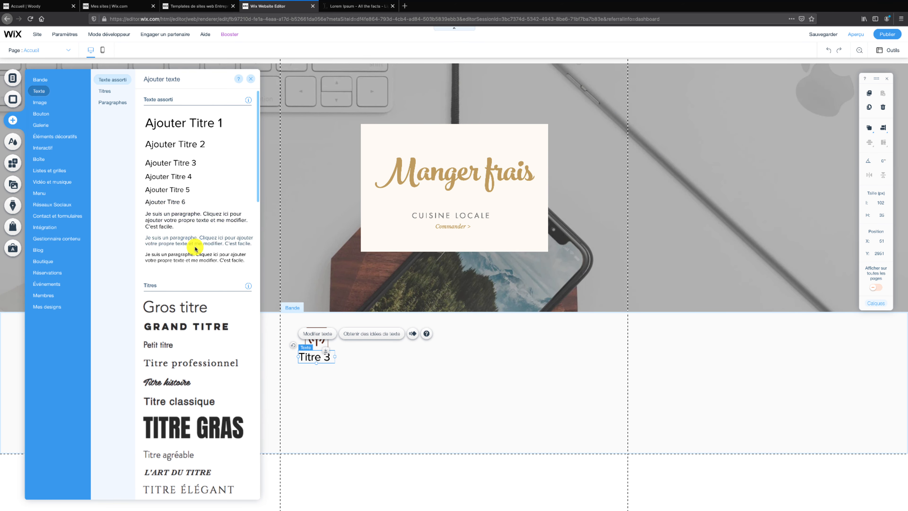
{"action": "left_click", "coordinate": [203, 255]}
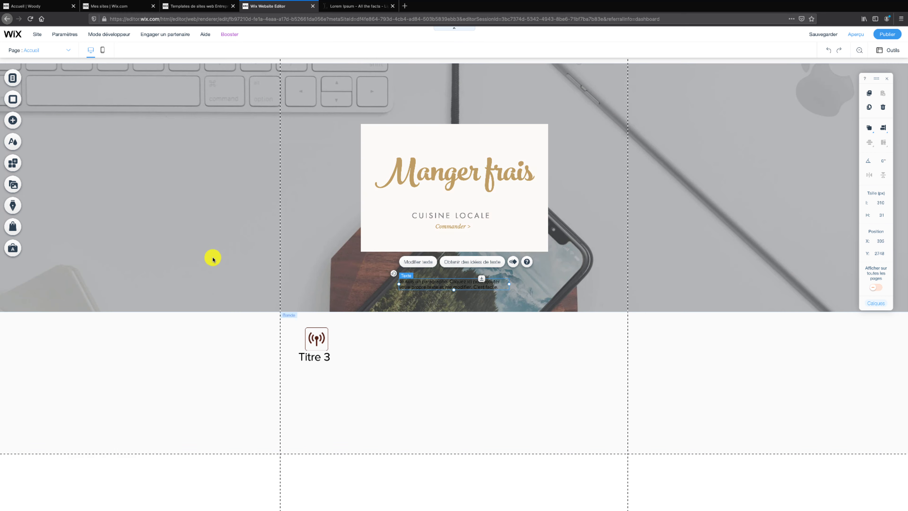
{"action": "left_click_drag", "start_coordinate": [427, 284], "coordinate": [376, 371]}
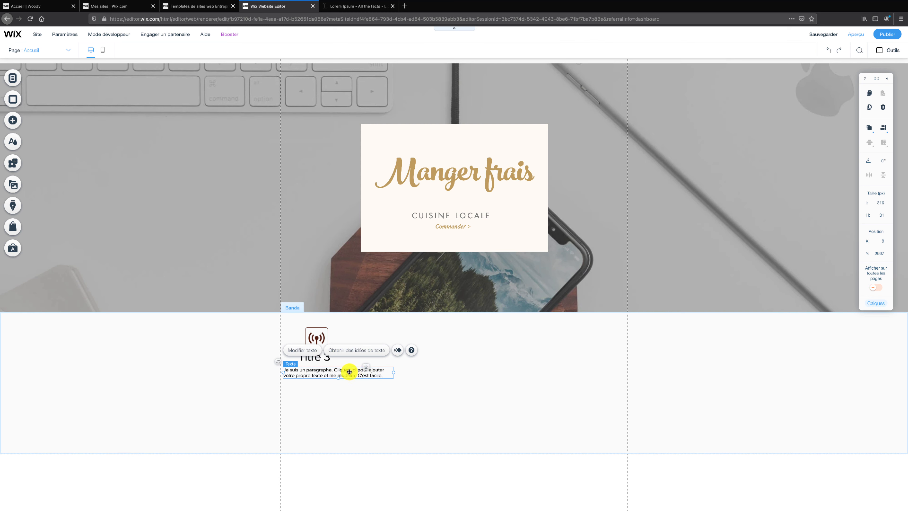
Centre-align the paragraph under the heading and set its font size to 12 px
{"action": "left_click", "coordinate": [311, 352]}
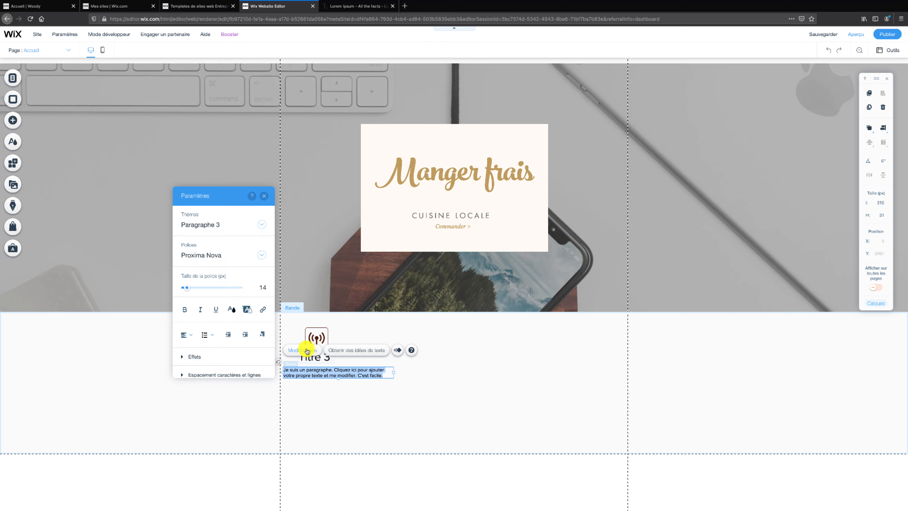
{"action": "left_click", "coordinate": [192, 333]}
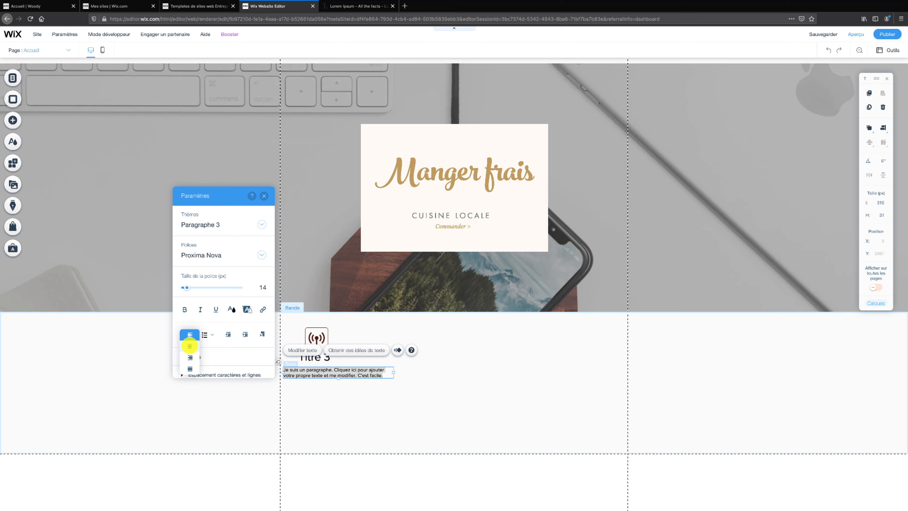
{"action": "left_click", "coordinate": [190, 346]}
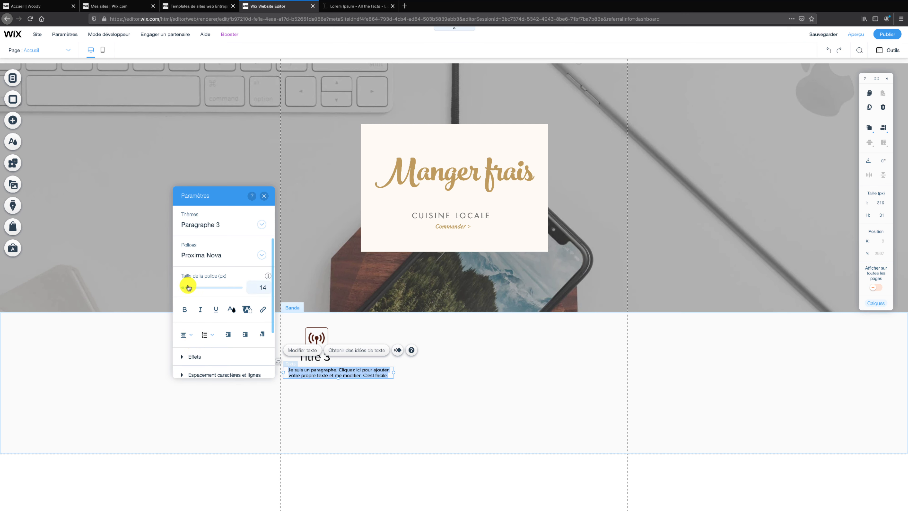
{"action": "left_click", "coordinate": [257, 290]}
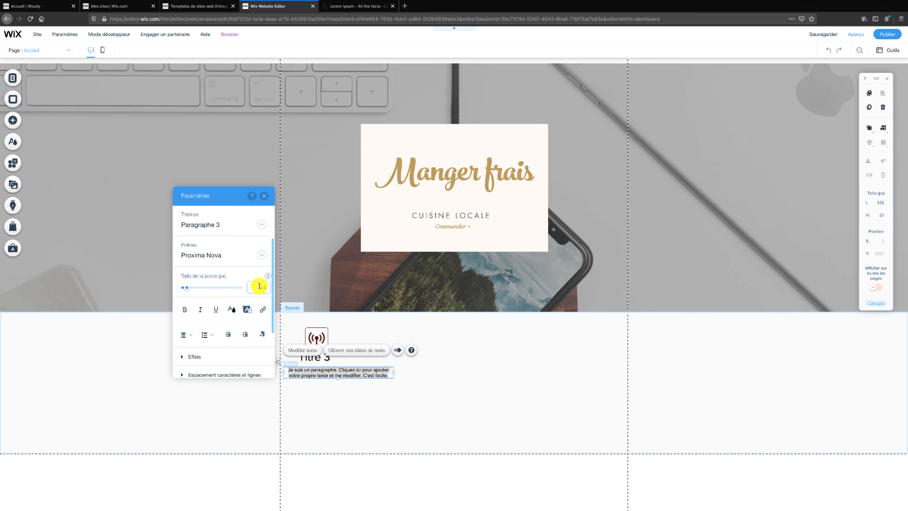
{"action": "left_click", "coordinate": [259, 286]}
{"action": "type", "text": "1"}
{"action": "key", "text": "Return"}
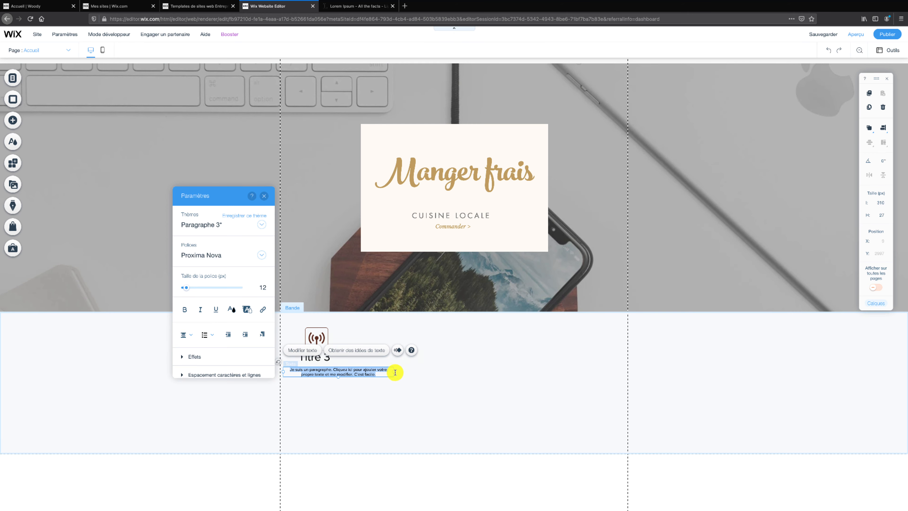
Narrow the paragraph's text box to about 226 px and delete its last sentence, "C'est facile."
{"action": "left_click_drag", "start_coordinate": [392, 372], "coordinate": [364, 371]}
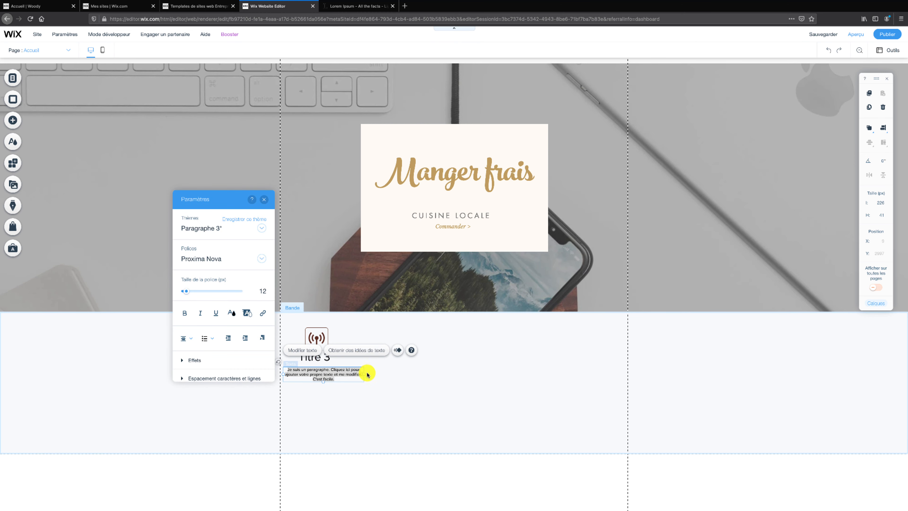
{"action": "left_click_drag", "start_coordinate": [364, 373], "coordinate": [319, 377]}
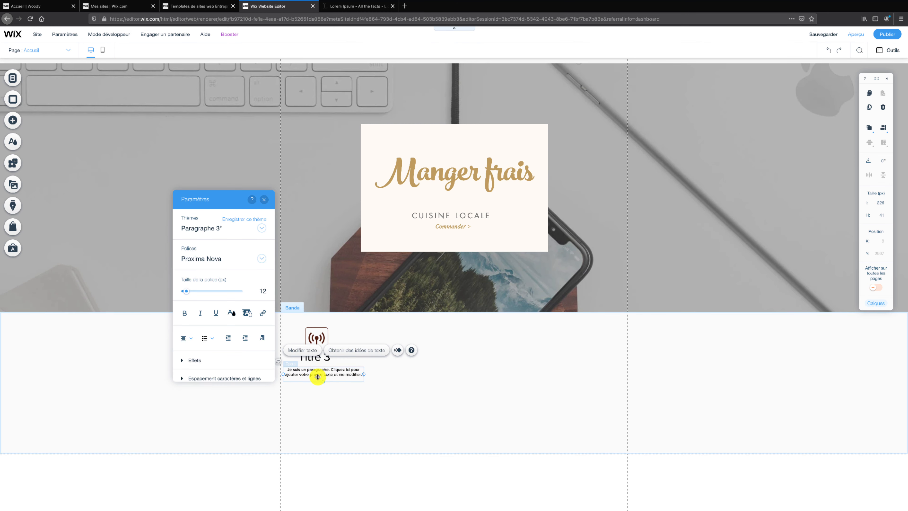
{"action": "left_click", "coordinate": [345, 386]}
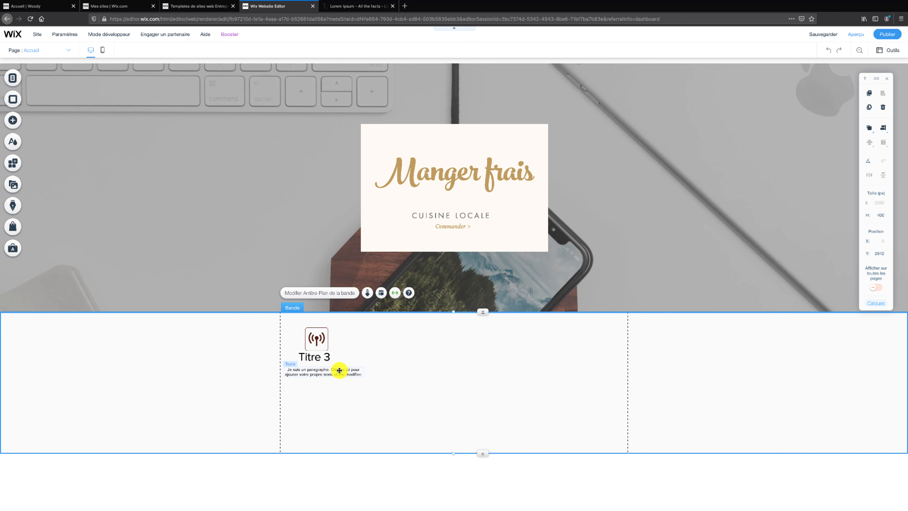
Move the wireless icon and Titre 3 heading together so they sit centred above the paragraph
{"action": "left_click", "coordinate": [325, 361]}
{"action": "left_click", "coordinate": [321, 343], "text": "shift"}
{"action": "left_click_drag", "start_coordinate": [321, 343], "coordinate": [330, 345]}
{"action": "left_click", "coordinate": [357, 349]}
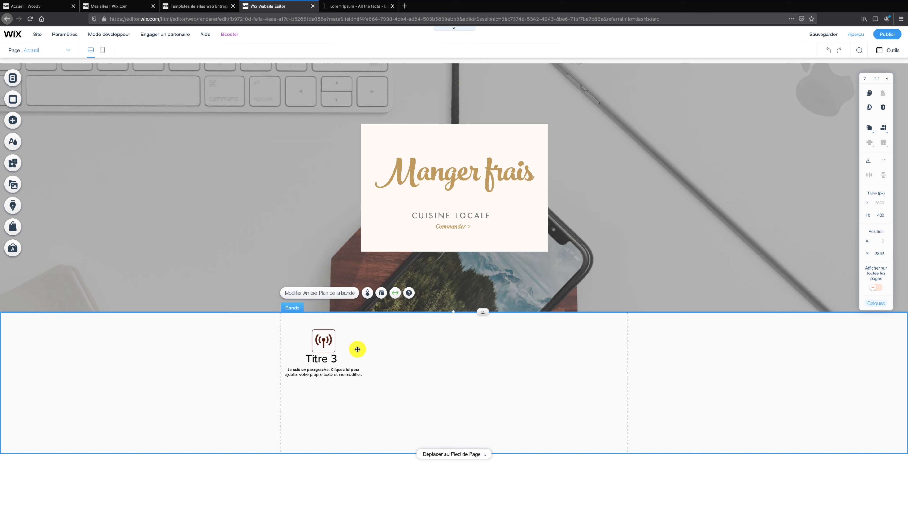
Duplicate the icon, heading and paragraph together and place the copy to their right as a second column
{"action": "left_click", "coordinate": [329, 342]}
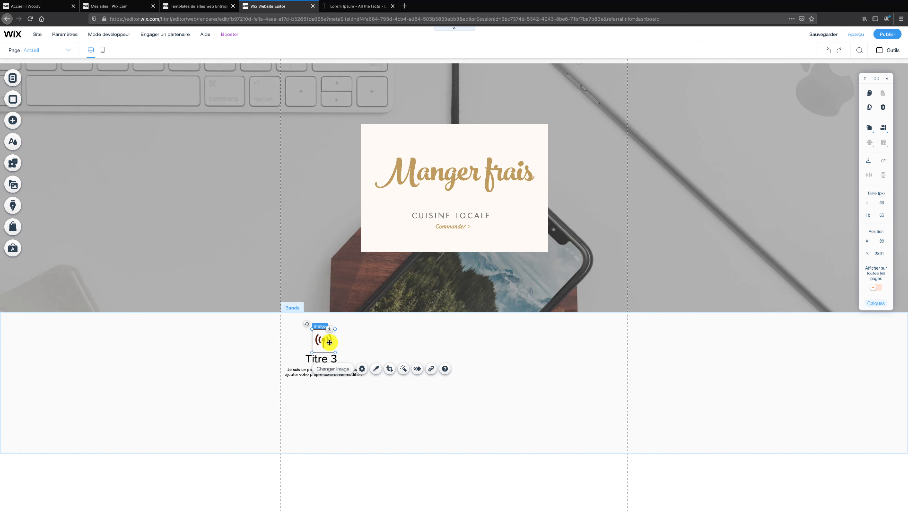
{"action": "left_click", "coordinate": [315, 360], "text": "shift"}
{"action": "left_click", "coordinate": [315, 370], "text": "shift"}
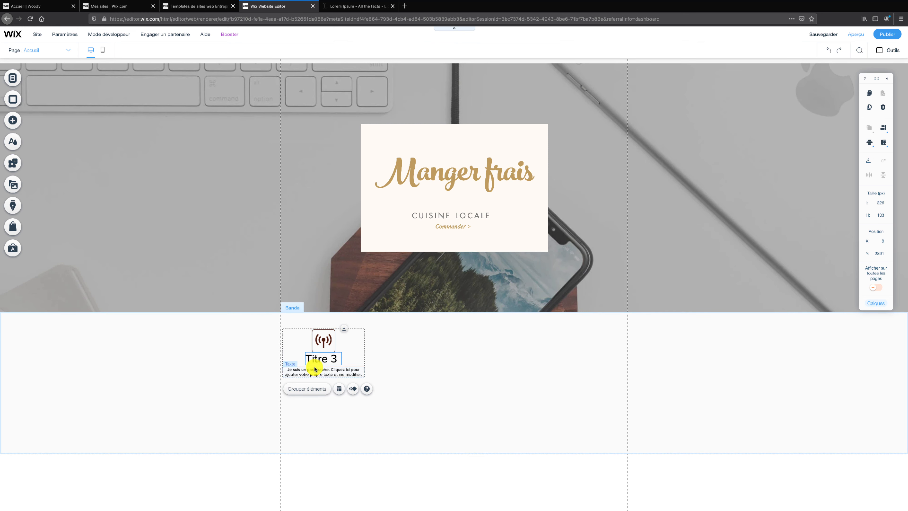
{"action": "key", "text": "ctrl+d"}
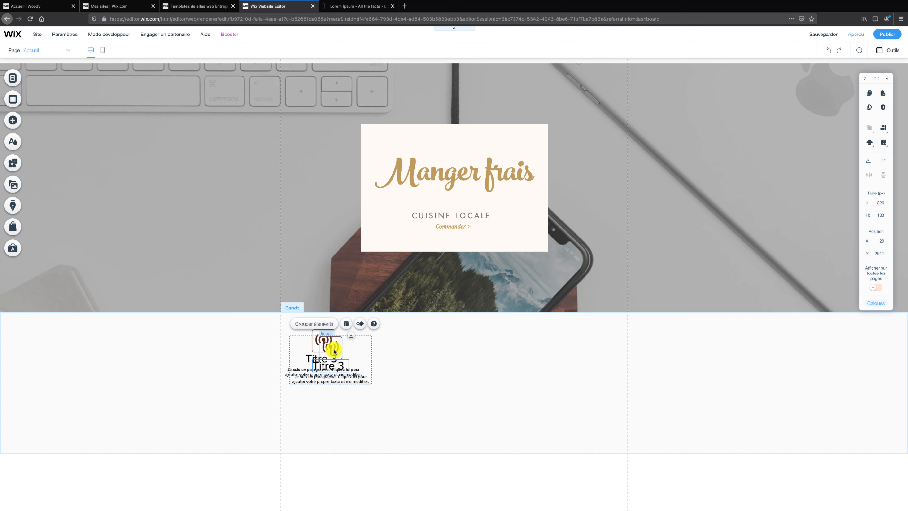
{"action": "left_click_drag", "start_coordinate": [332, 349], "coordinate": [417, 341]}
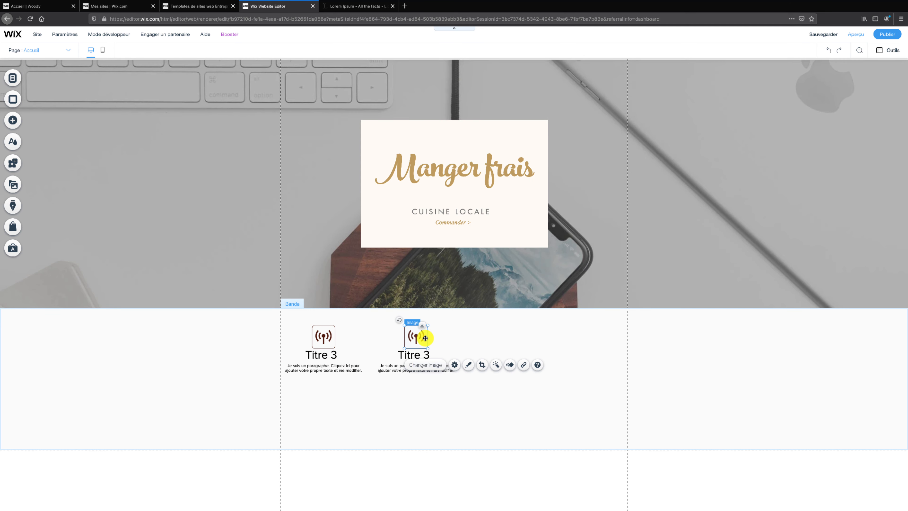
Duplicate the second column's icon, heading and paragraph and place the copy further right as a third column
{"action": "left_click", "coordinate": [402, 355], "text": "shift"}
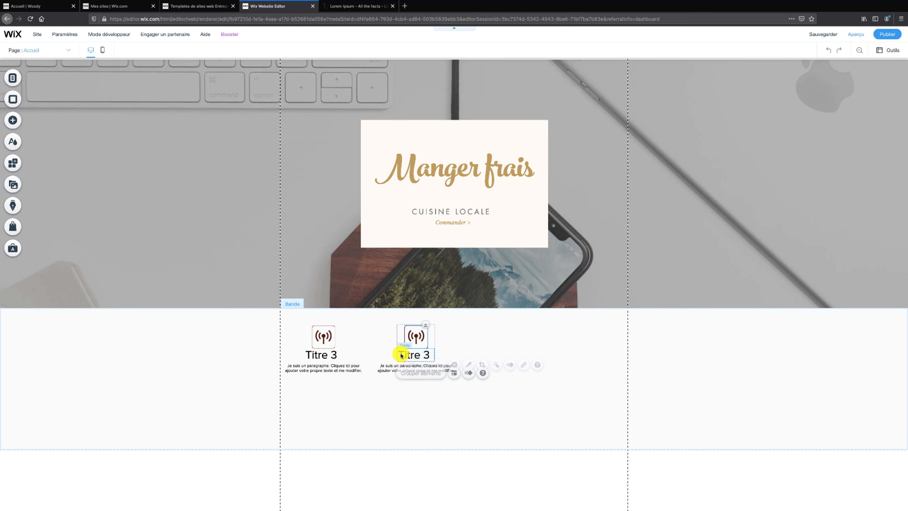
{"action": "left_click", "coordinate": [395, 366], "text": "shift"}
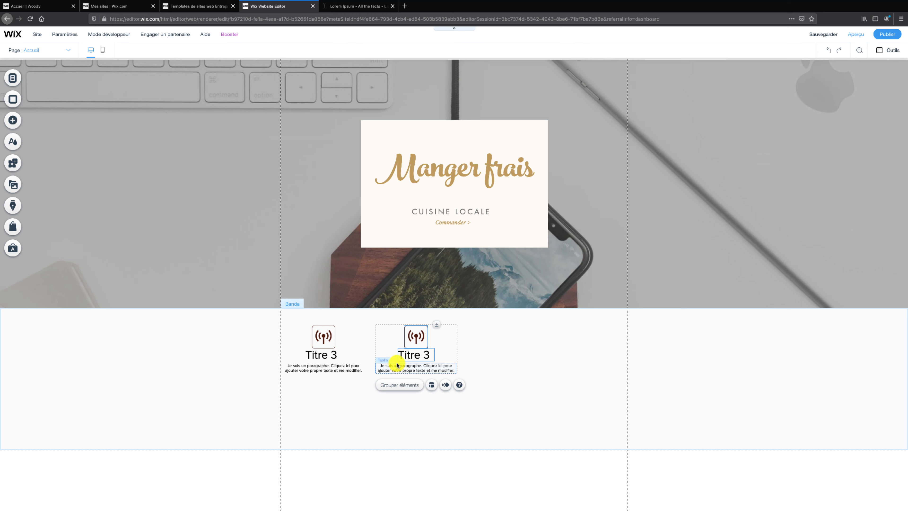
{"action": "key", "text": "ctrl+d"}
{"action": "left_click_drag", "start_coordinate": [427, 344], "coordinate": [523, 337]}
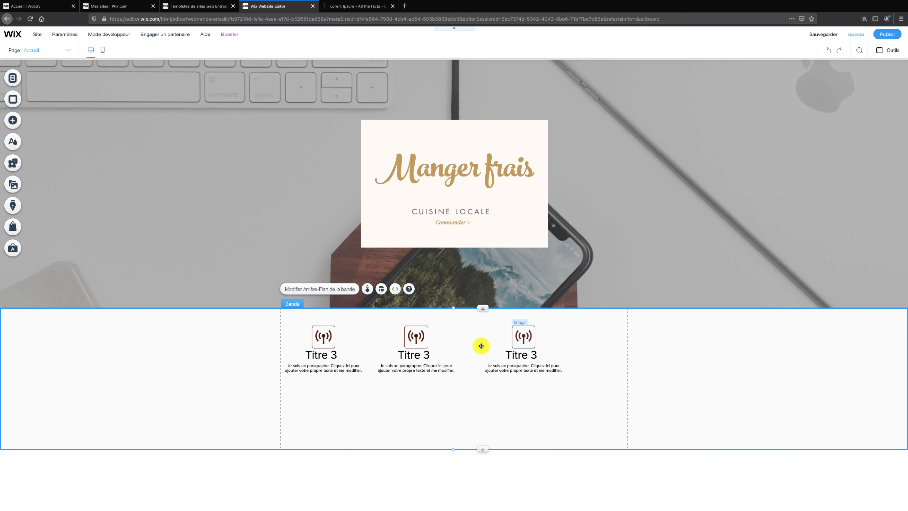
Group the icons, headings and paragraphs of all three columns into a single group
{"action": "left_click", "coordinate": [523, 337]}
{"action": "left_click", "coordinate": [521, 355], "text": "shift"}
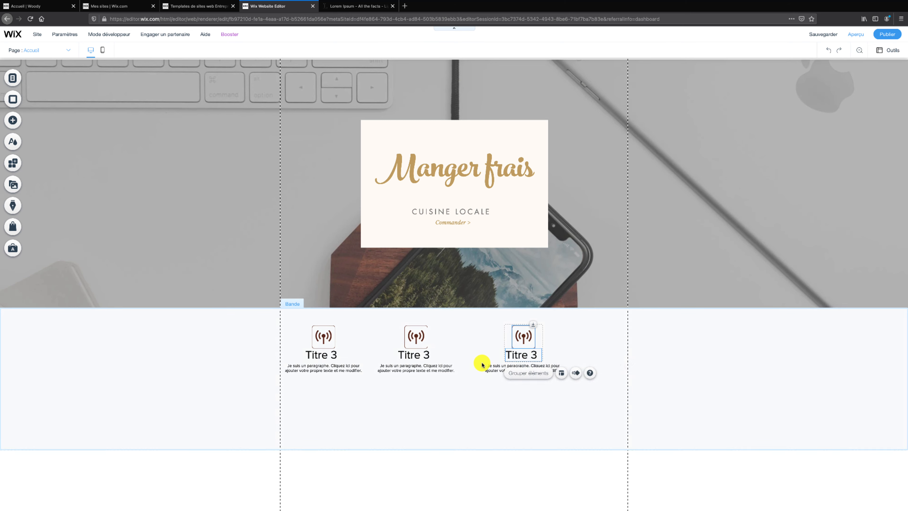
{"action": "left_click", "coordinate": [490, 367], "text": "shift"}
{"action": "left_click", "coordinate": [424, 366], "text": "shift"}
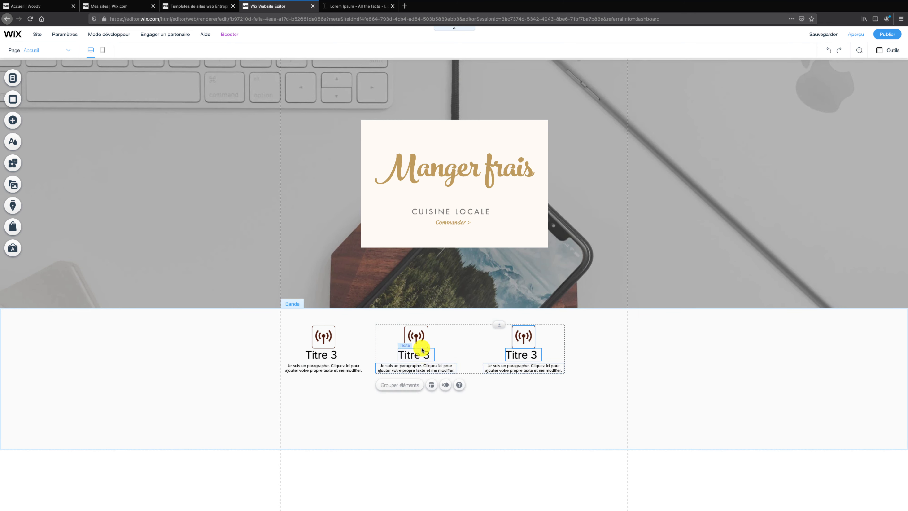
{"action": "left_click", "coordinate": [422, 351], "text": "shift"}
{"action": "left_click", "coordinate": [416, 336], "text": "shift"}
{"action": "left_click", "coordinate": [327, 338], "text": "shift"}
{"action": "left_click", "coordinate": [330, 358], "text": "shift"}
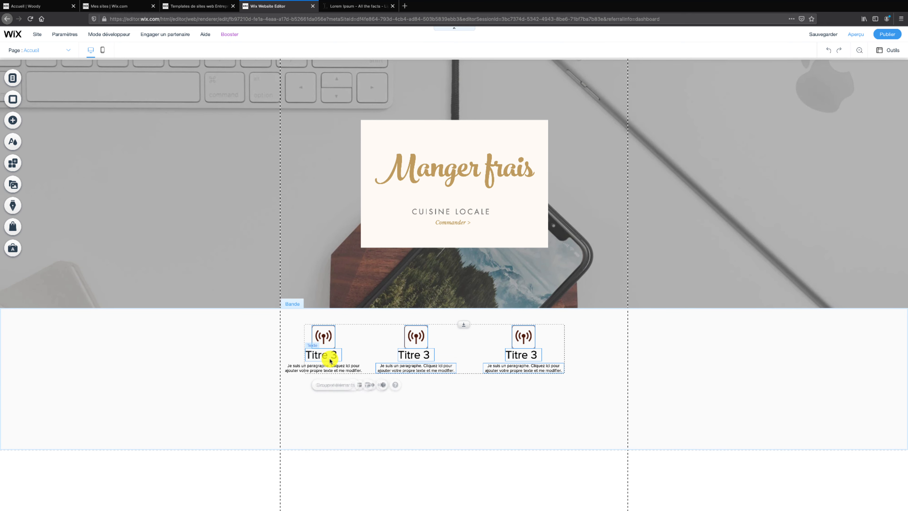
{"action": "left_click", "coordinate": [333, 366], "text": "shift"}
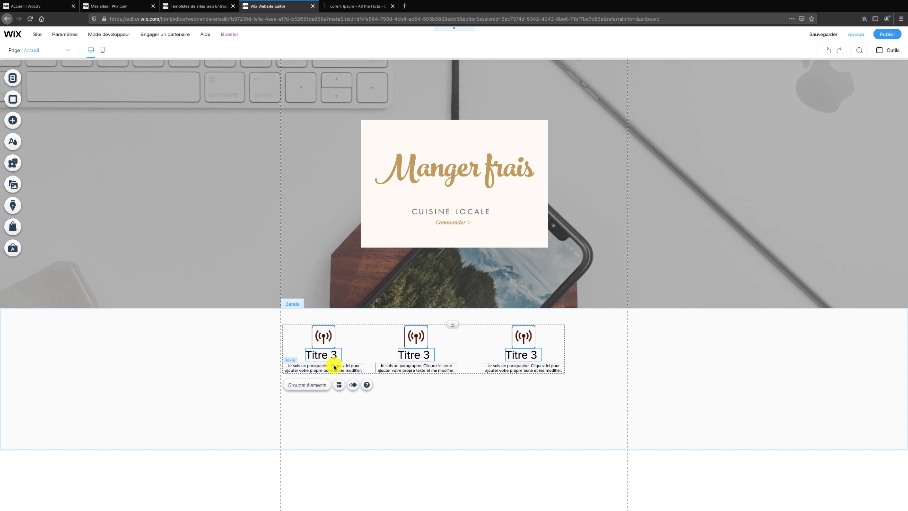
{"action": "key", "text": "ctrl+g"}
{"action": "left_click", "coordinate": [440, 402]}
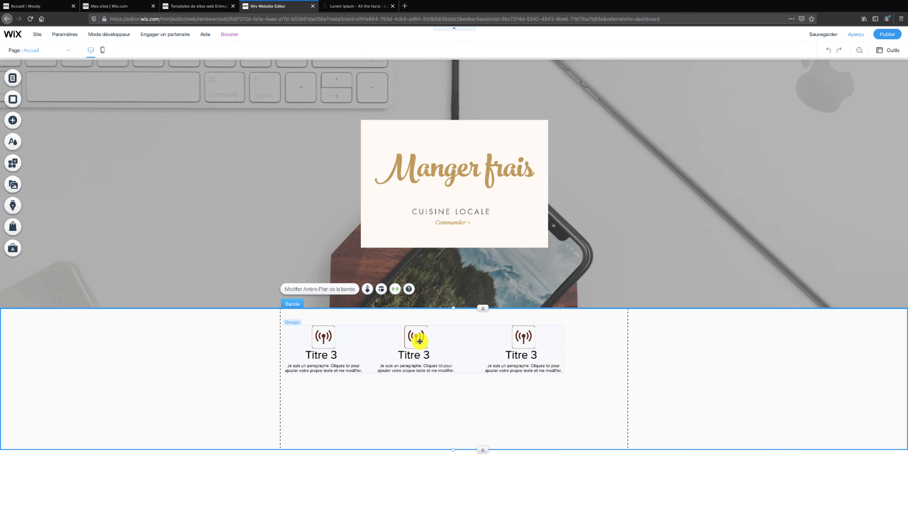
Move the three-column group down into the middle of its strip and centre it horizontally and vertically
{"action": "left_click", "coordinate": [415, 340]}
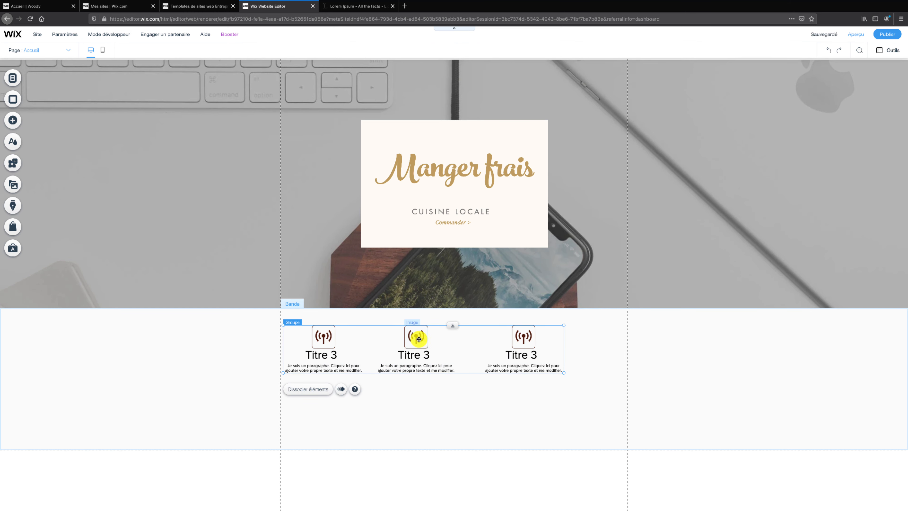
{"action": "left_click_drag", "start_coordinate": [416, 338], "coordinate": [447, 364]}
{"action": "scroll", "coordinate": [565, 137], "scroll_direction": "up", "scroll_amount": 1}
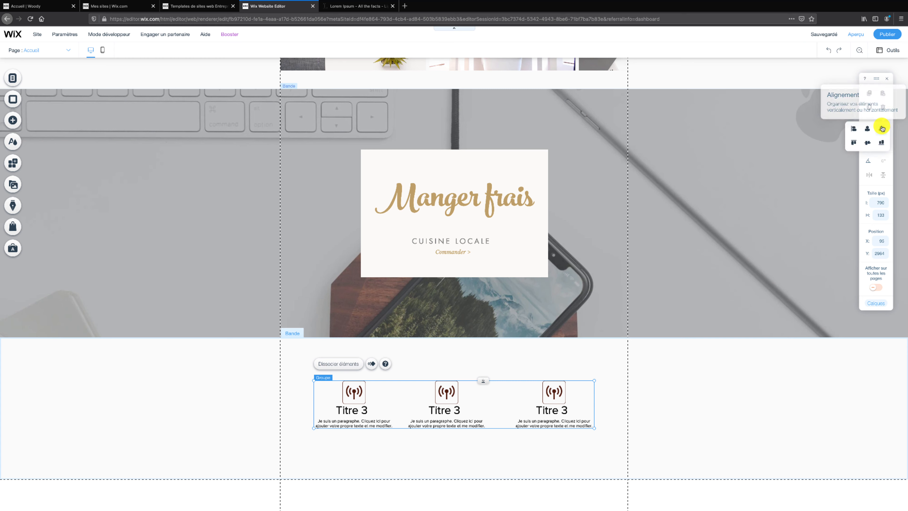
{"action": "left_click", "coordinate": [883, 129]}
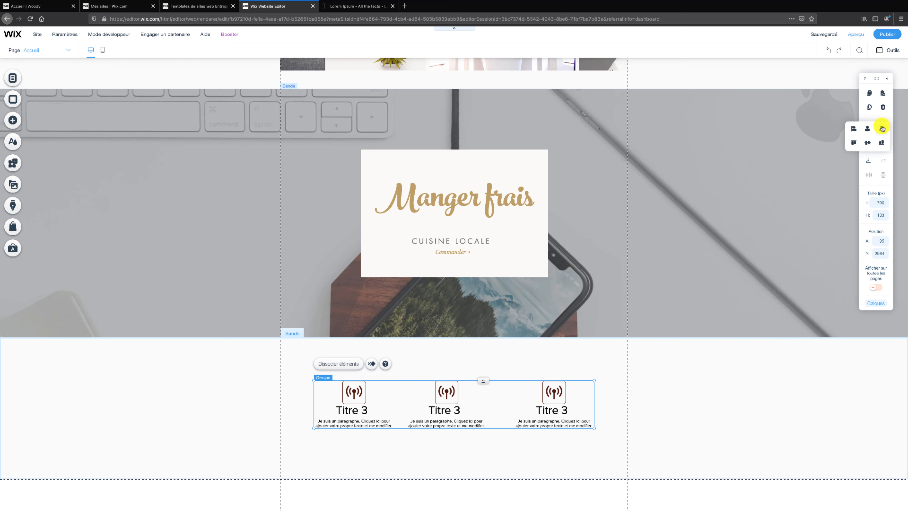
{"action": "left_click", "coordinate": [867, 129]}
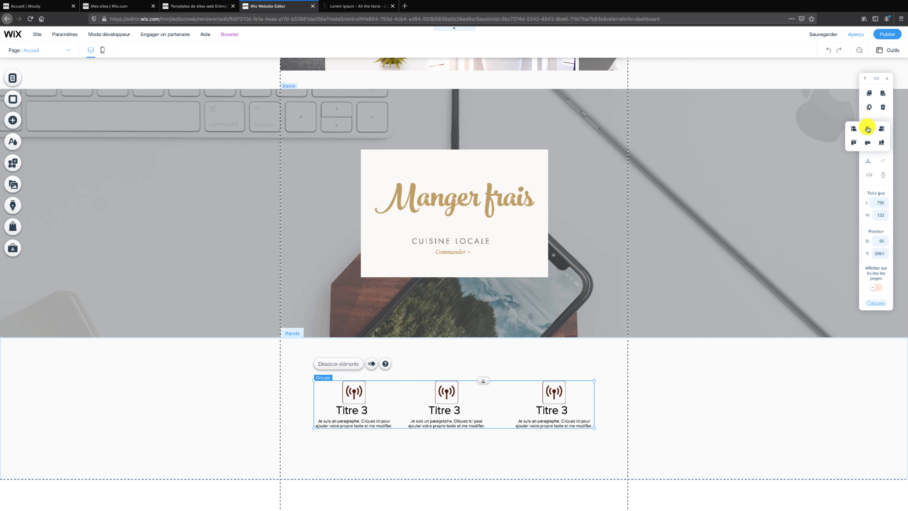
{"action": "left_click", "coordinate": [871, 142]}
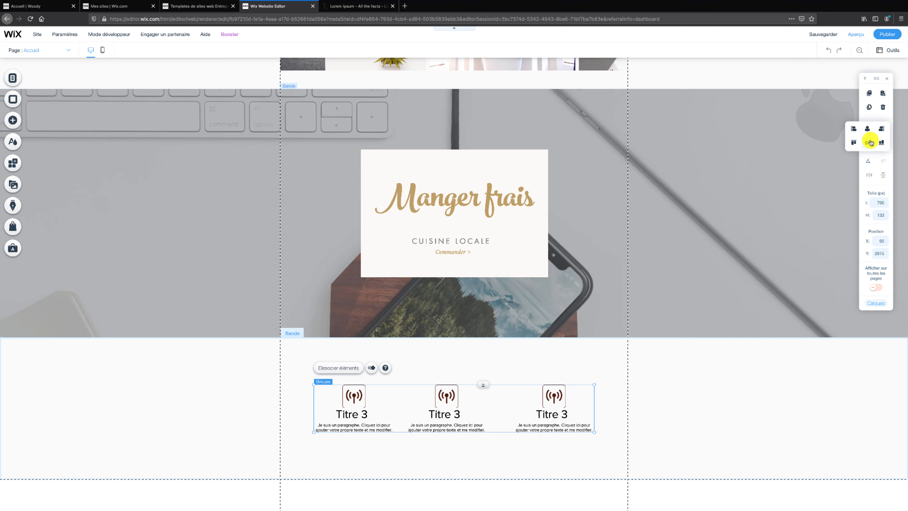
{"action": "left_click", "coordinate": [638, 361]}
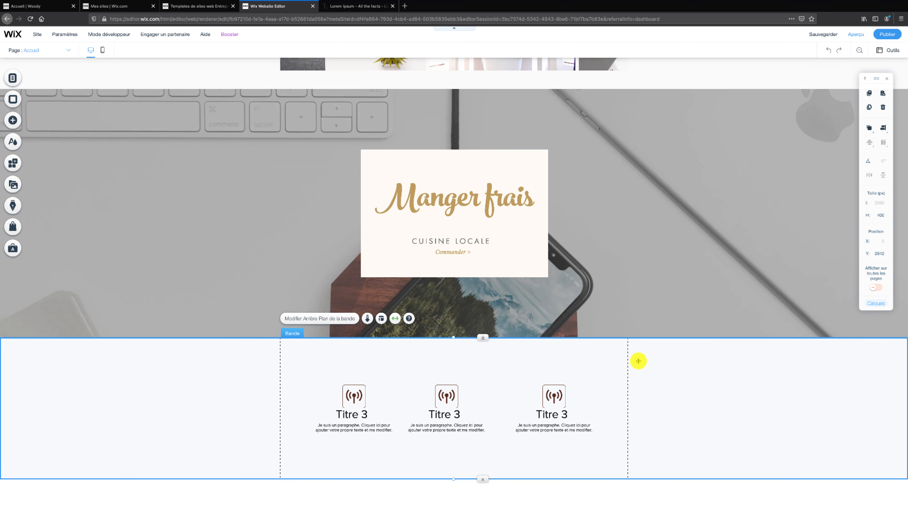
Add the black Témoignages strip design below the three-column icon strip and save the site
{"action": "scroll", "coordinate": [639, 361], "scroll_direction": "down", "scroll_amount": 1}
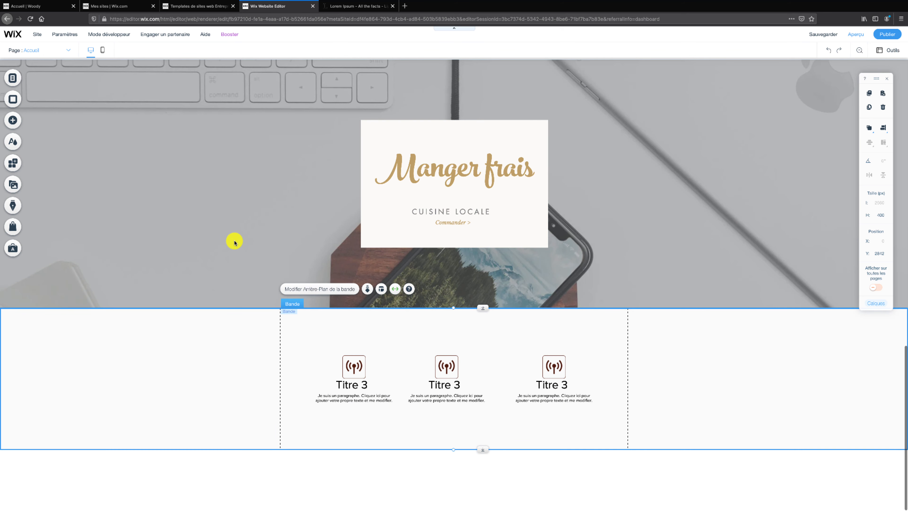
{"action": "left_click", "coordinate": [16, 118]}
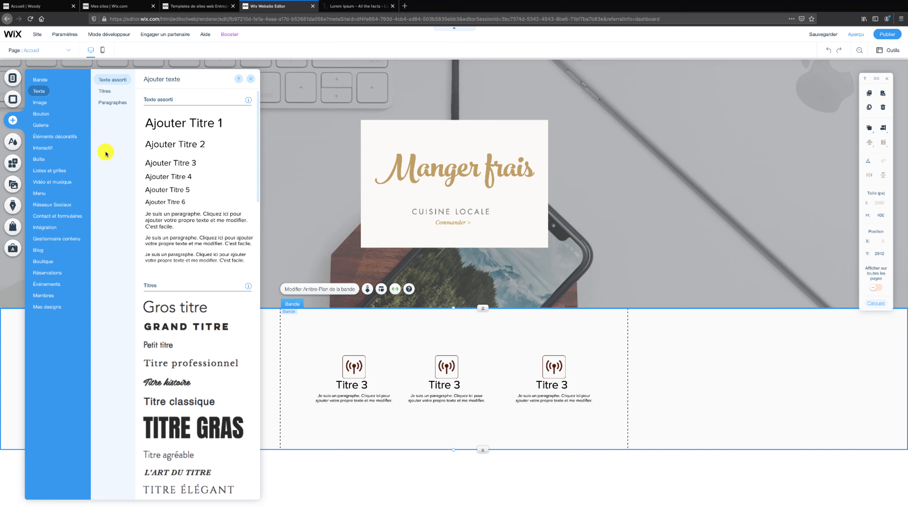
{"action": "left_click", "coordinate": [40, 81]}
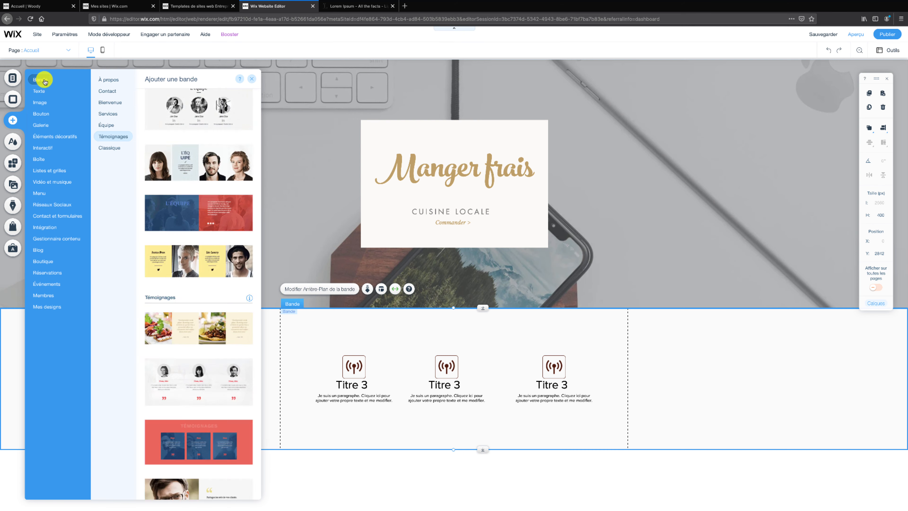
{"action": "left_click", "coordinate": [105, 133]}
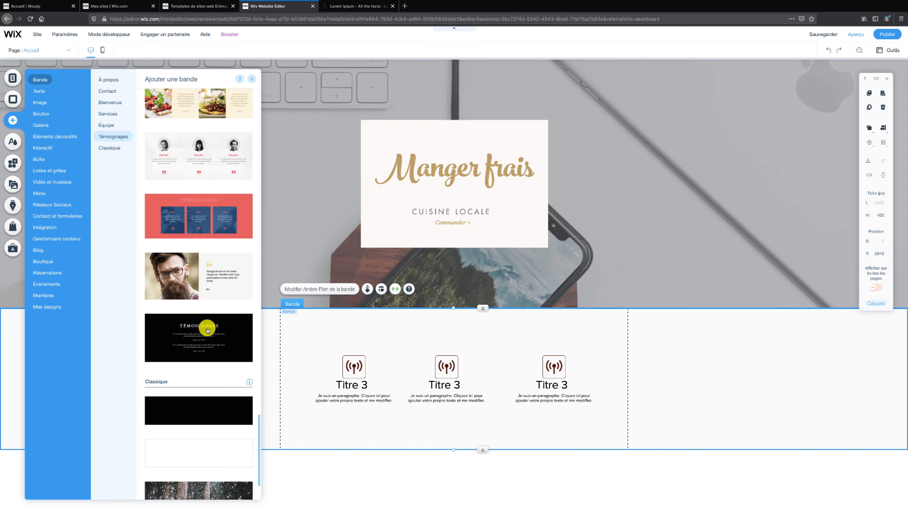
{"action": "left_click_drag", "start_coordinate": [215, 324], "coordinate": [446, 462]}
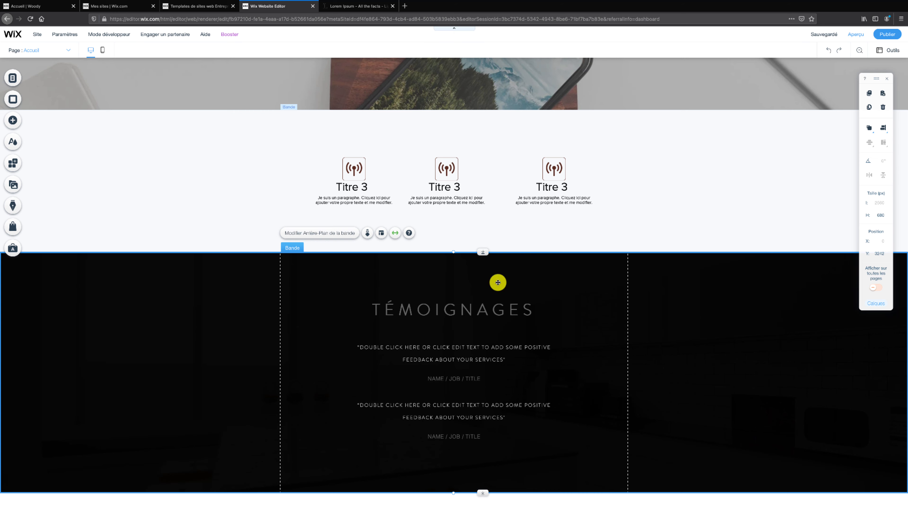
{"action": "double_click", "coordinate": [484, 346]}
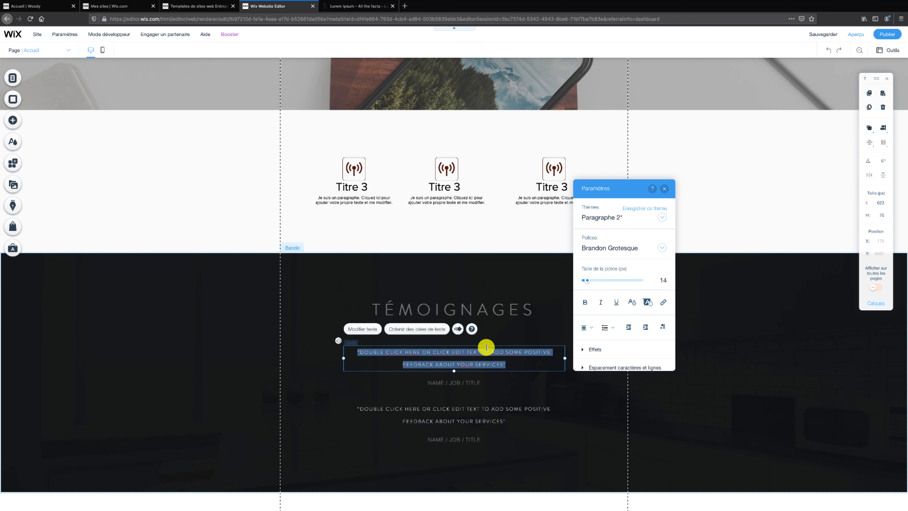
{"action": "left_click", "coordinate": [508, 333]}
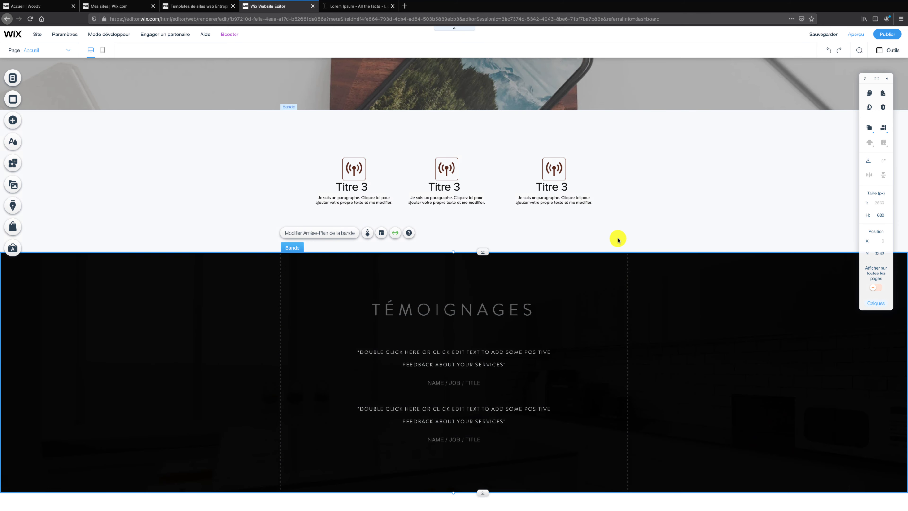
{"action": "left_click", "coordinate": [814, 35]}
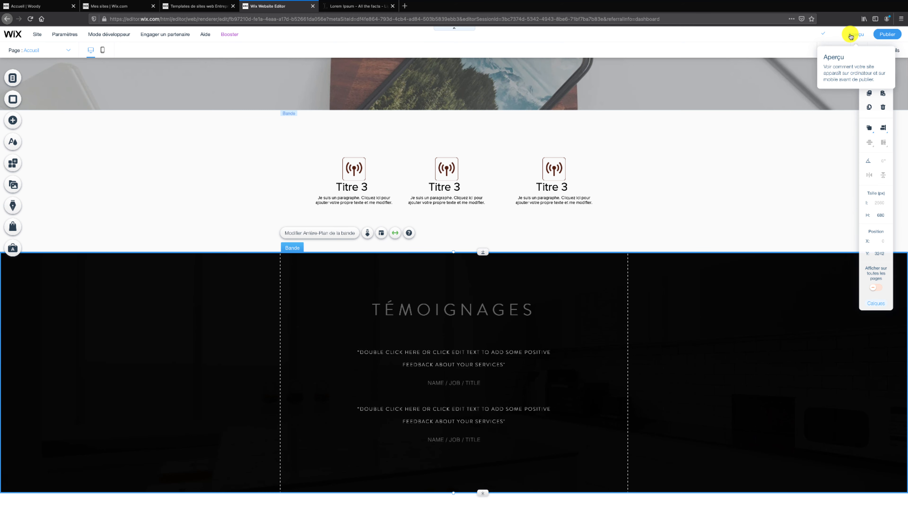
Preview the site and check the page from the testimonials strip back up to the charger product section
{"action": "left_click", "coordinate": [851, 36]}
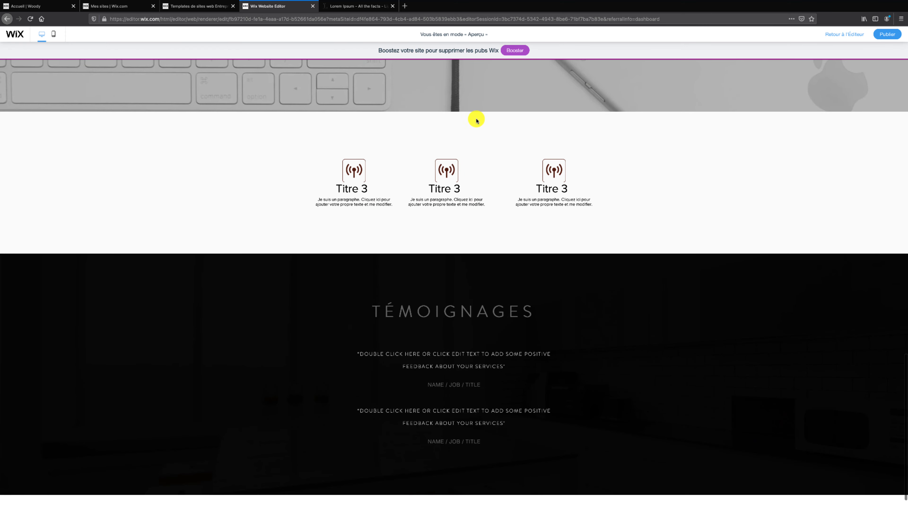
{"action": "scroll", "coordinate": [477, 120], "scroll_direction": "up", "scroll_amount": 2}
{"action": "scroll", "coordinate": [477, 121], "scroll_direction": "up", "scroll_amount": 5}
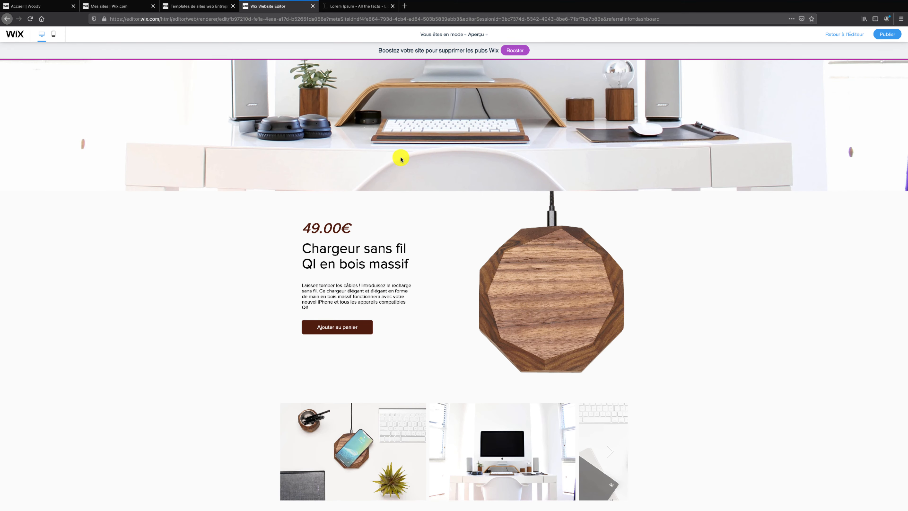
Test the shop by adding the charger to the cart, raising and lowering its quantity, and opening the full cart
{"action": "left_click", "coordinate": [342, 330]}
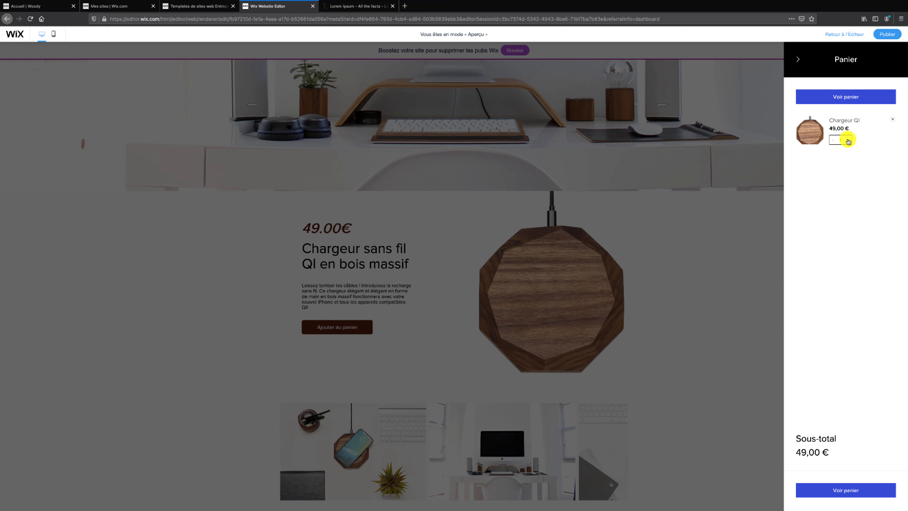
{"action": "left_click", "coordinate": [848, 140]}
{"action": "left_click", "coordinate": [849, 140]}
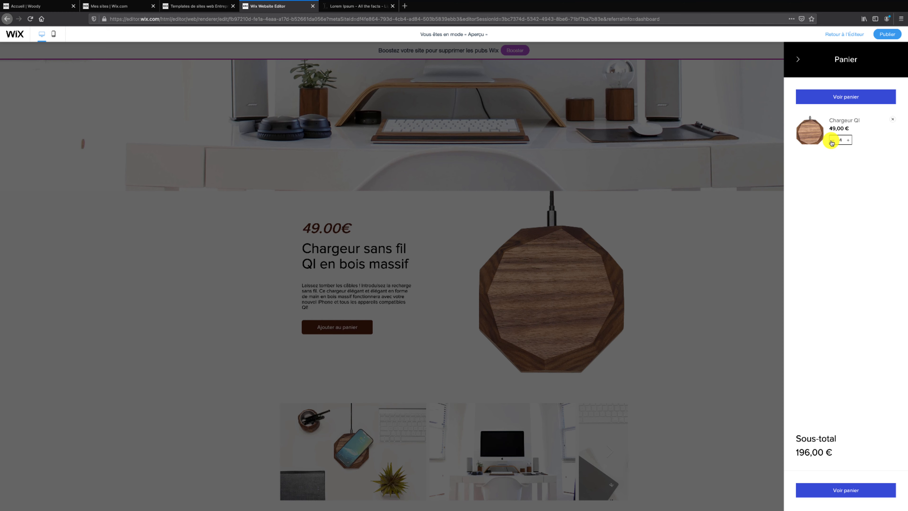
{"action": "left_click", "coordinate": [833, 142]}
{"action": "left_click", "coordinate": [851, 98]}
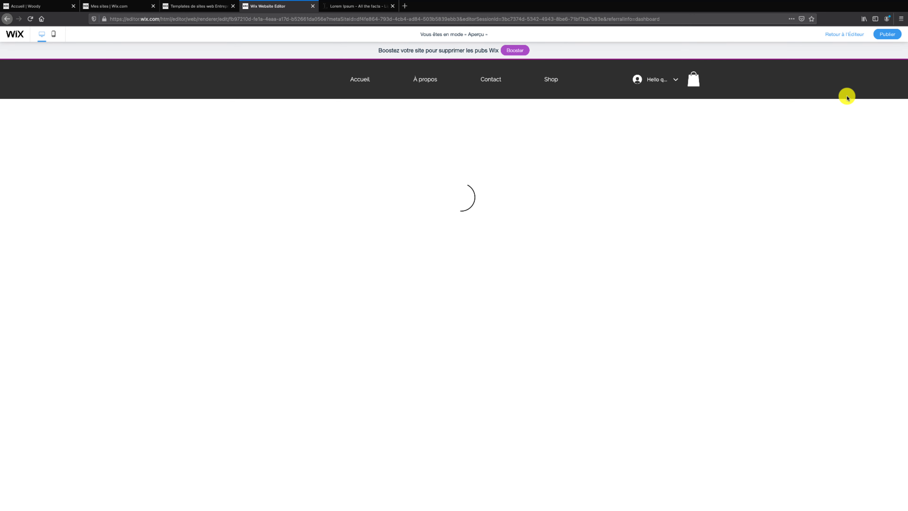
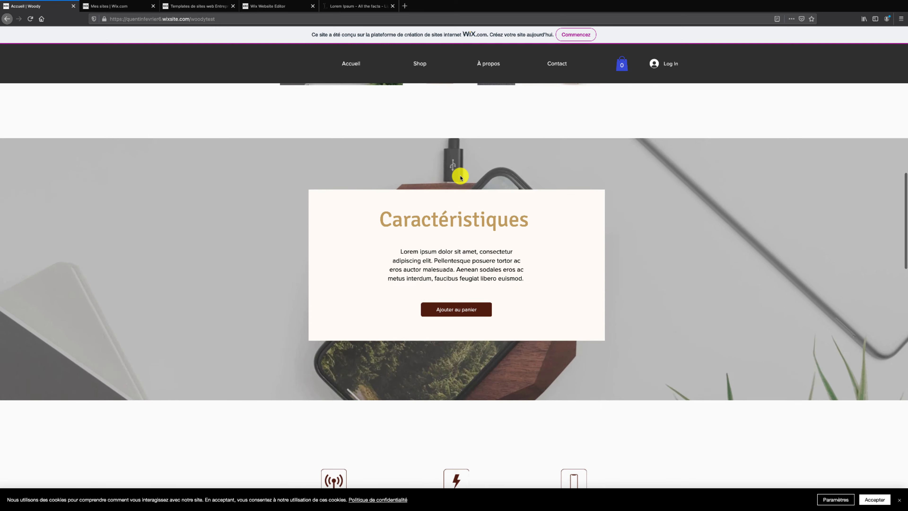
Examine the Woody demo's gallery and Caractéristiques parallax strip, and compare them with the preview of the new site
{"action": "scroll", "coordinate": [460, 177], "scroll_direction": "up", "scroll_amount": 10}
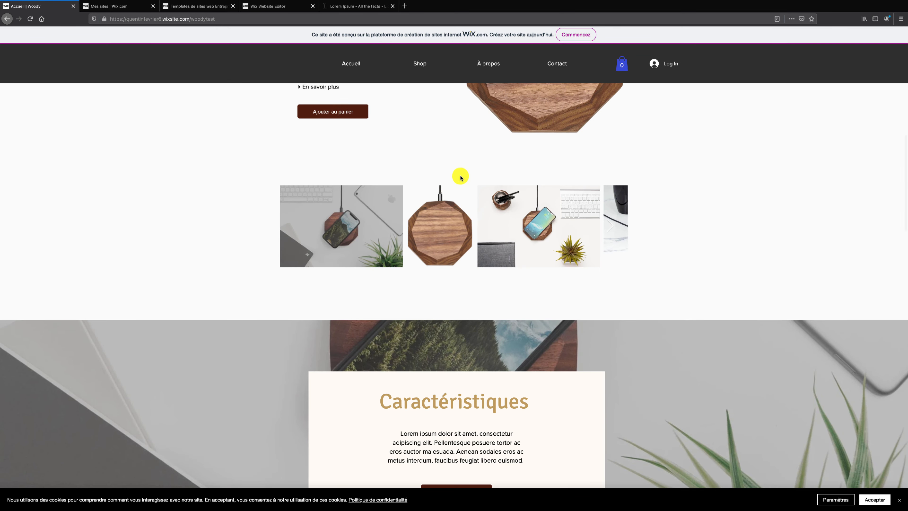
{"action": "scroll", "coordinate": [460, 177], "scroll_direction": "down", "scroll_amount": 5}
{"action": "scroll", "coordinate": [460, 178], "scroll_direction": "up", "scroll_amount": 4}
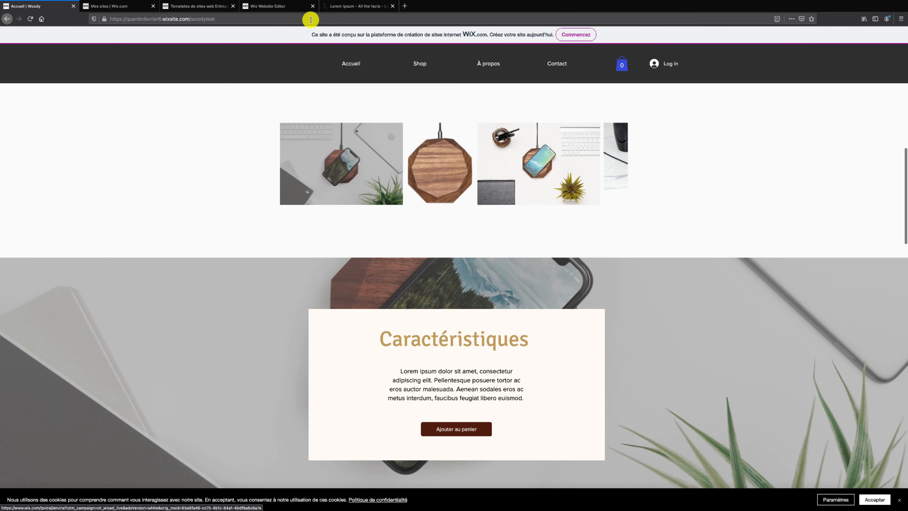
{"action": "left_click", "coordinate": [283, 10]}
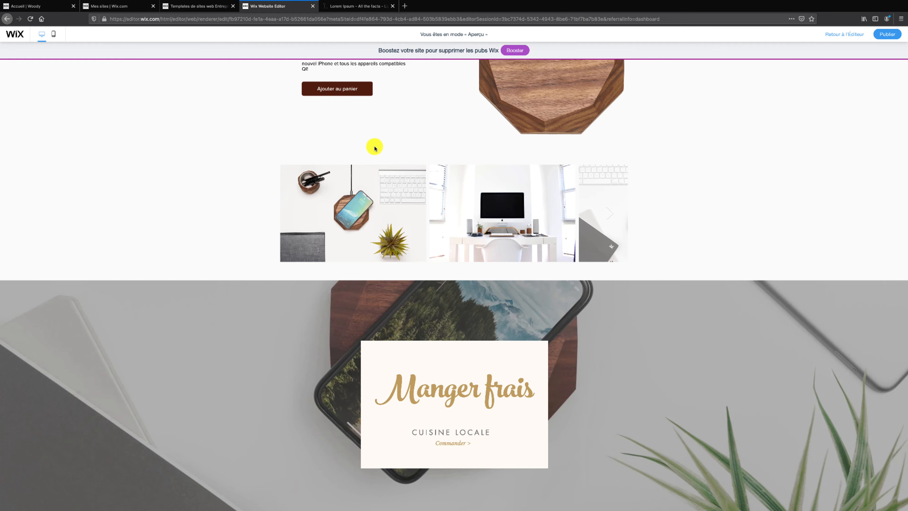
{"action": "scroll", "coordinate": [377, 145], "scroll_direction": "up", "scroll_amount": 15}
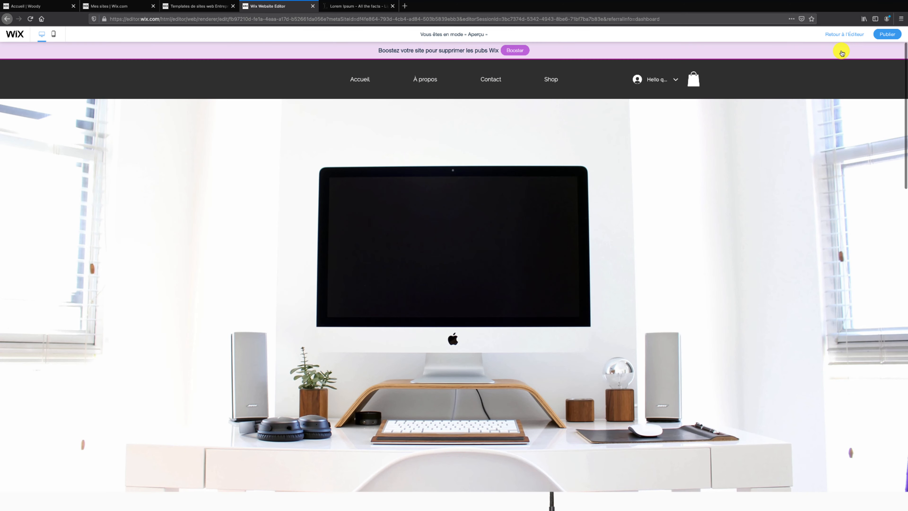
Return to the editor, set the header's scroll behaviour to Disparaître, and preview the site
{"action": "left_click", "coordinate": [839, 34]}
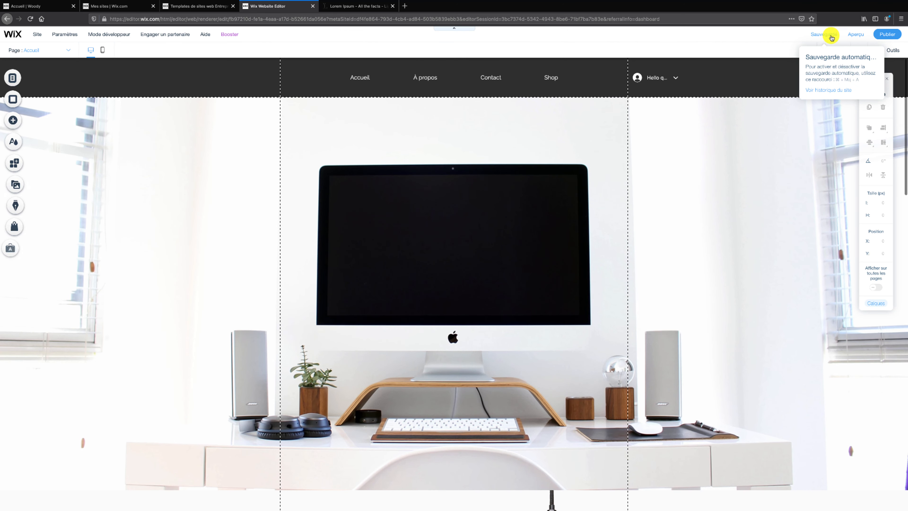
{"action": "left_click", "coordinate": [315, 76]}
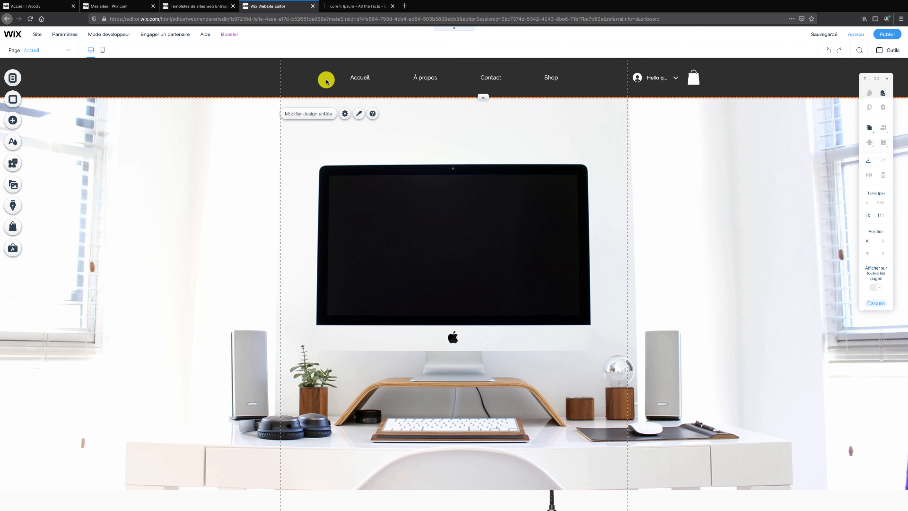
{"action": "left_click", "coordinate": [344, 114]}
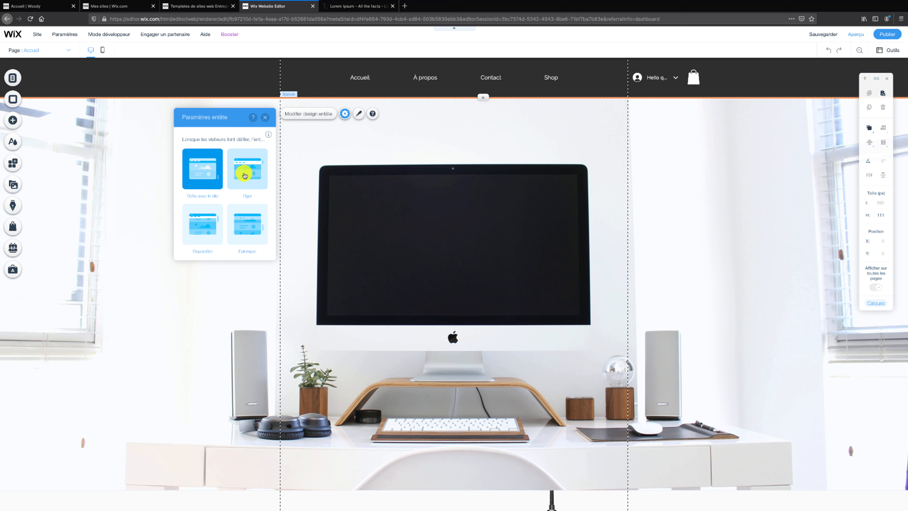
{"action": "left_click", "coordinate": [212, 217]}
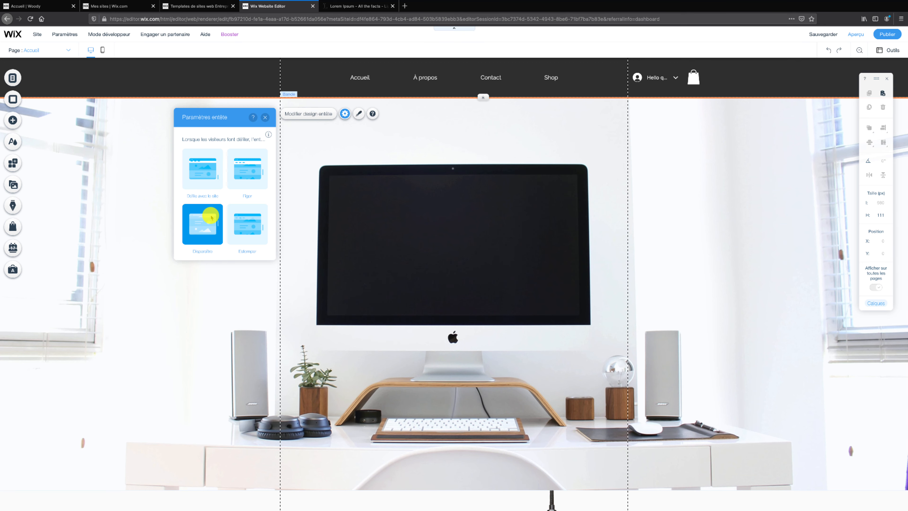
{"action": "left_click", "coordinate": [264, 119]}
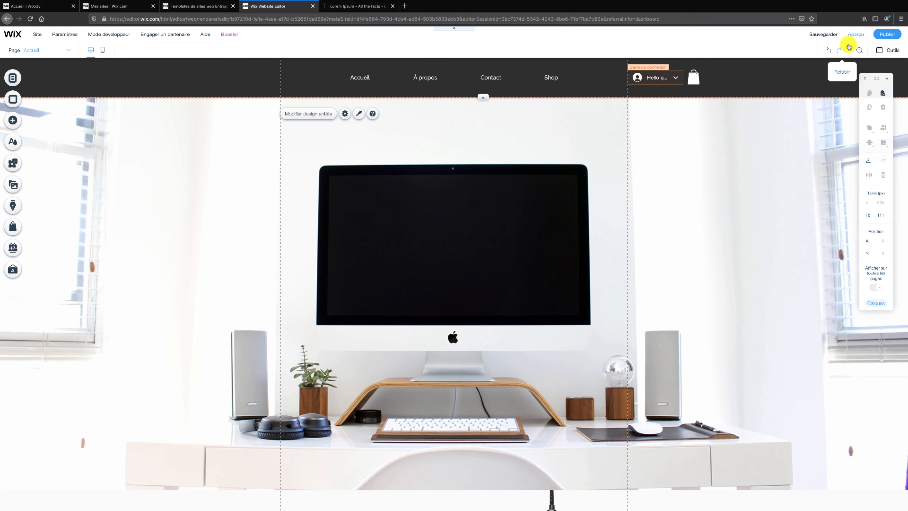
{"action": "left_click", "coordinate": [851, 35]}
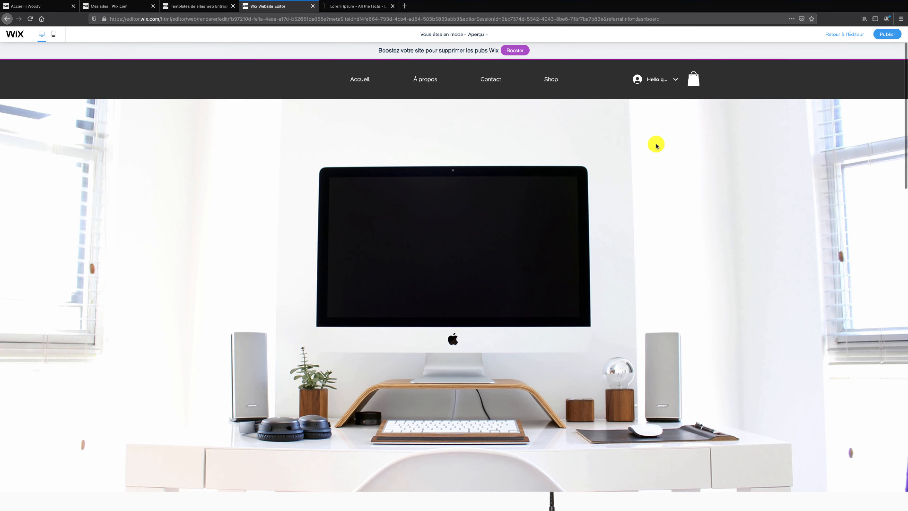
Check in the preview how the header behaves when scrolling down and up the page, and return to the editor
{"action": "scroll", "coordinate": [656, 146], "scroll_direction": "down", "scroll_amount": 15}
{"action": "scroll", "coordinate": [656, 146], "scroll_direction": "up", "scroll_amount": 6}
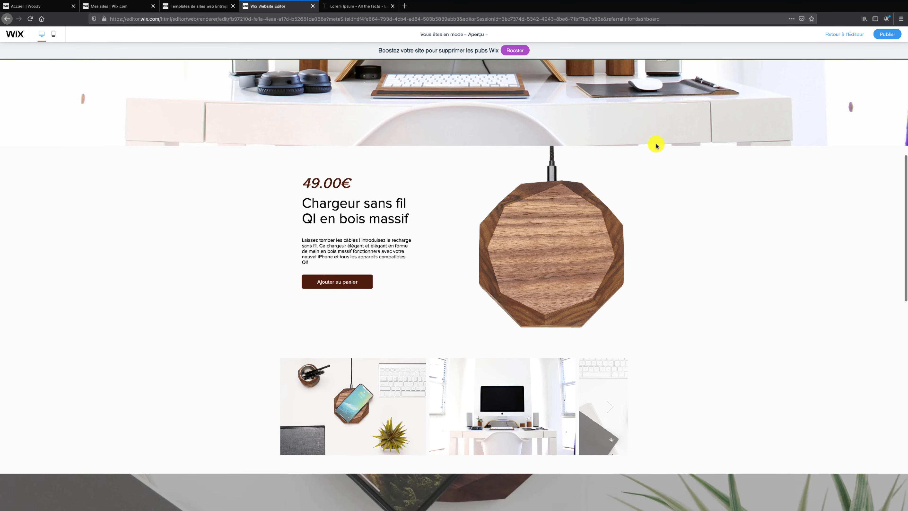
{"action": "scroll", "coordinate": [657, 146], "scroll_direction": "up", "scroll_amount": 1}
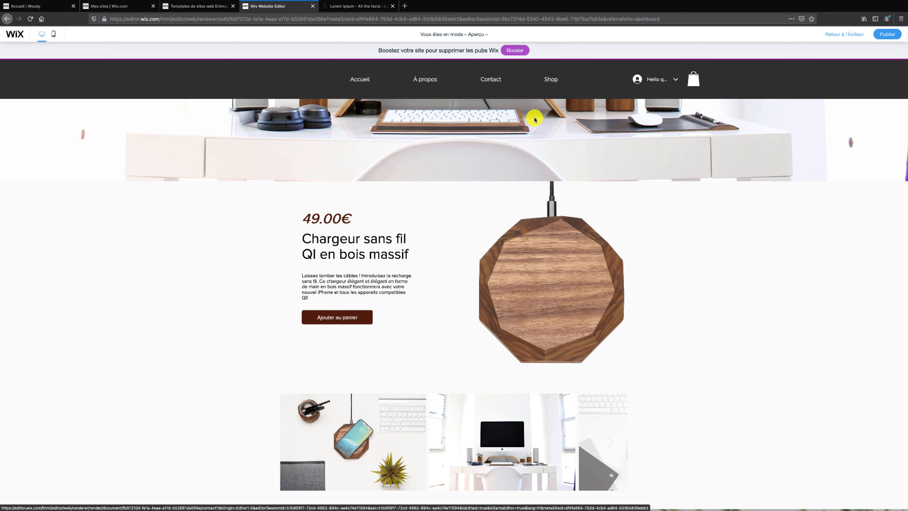
{"action": "scroll", "coordinate": [535, 120], "scroll_direction": "down", "scroll_amount": 15}
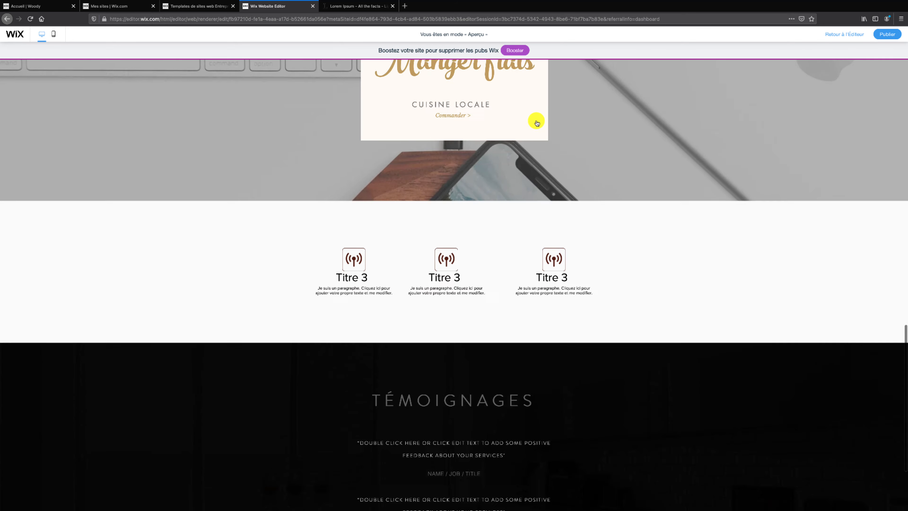
{"action": "scroll", "coordinate": [536, 123], "scroll_direction": "up", "scroll_amount": 8}
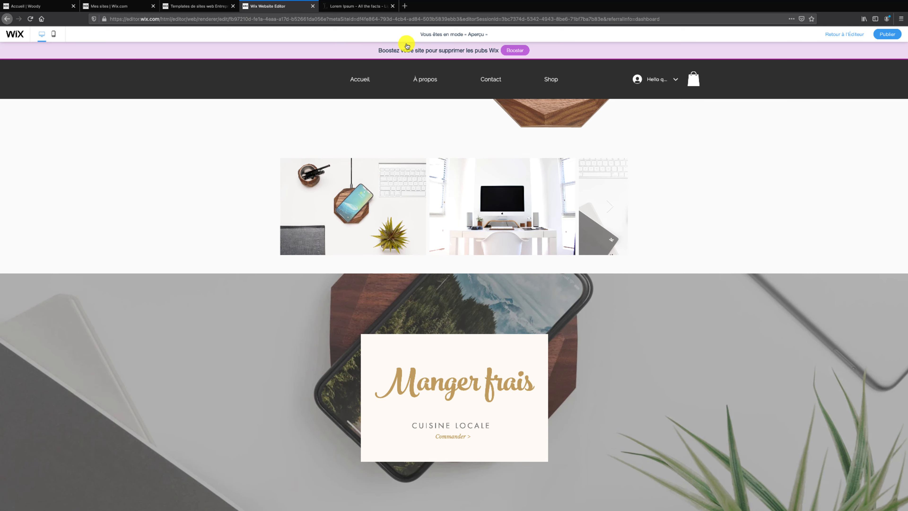
{"action": "left_click", "coordinate": [848, 35]}
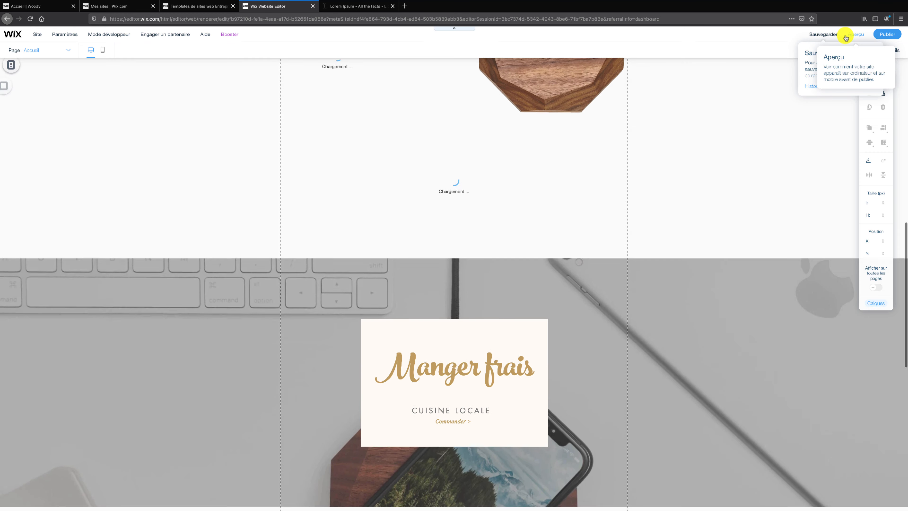
Anchor the Manger frais strip's background image at bottom centre and extend the strip to a height of 921 px
{"action": "scroll", "coordinate": [525, 204], "scroll_direction": "down", "scroll_amount": 3}
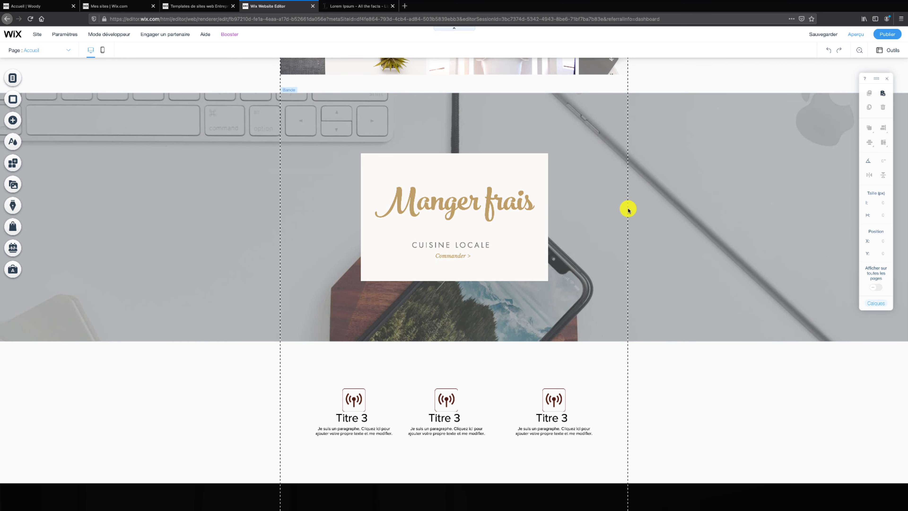
{"action": "left_click", "coordinate": [322, 129]}
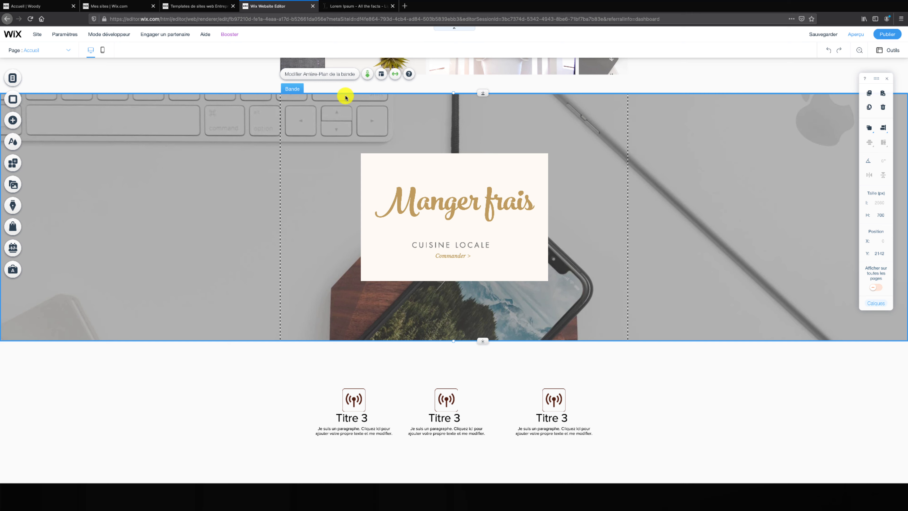
{"action": "left_click", "coordinate": [327, 76]}
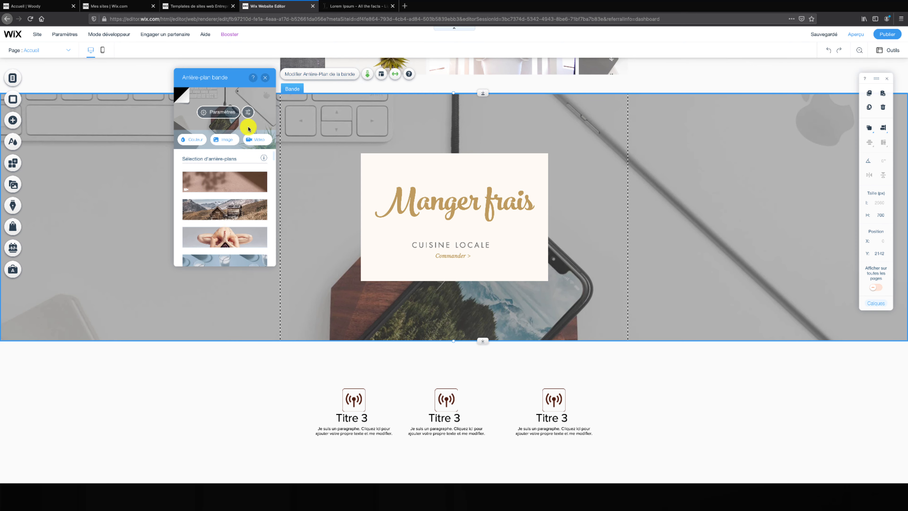
{"action": "left_click", "coordinate": [225, 113]}
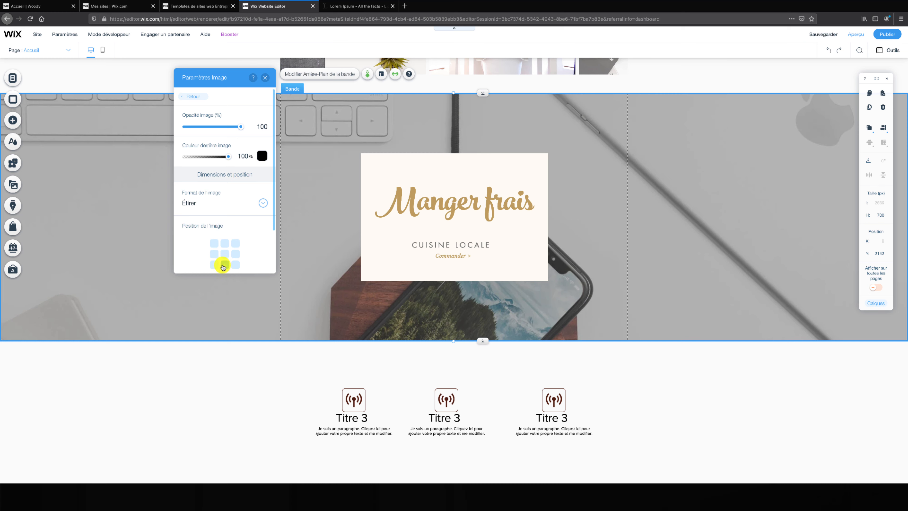
{"action": "left_click", "coordinate": [223, 266]}
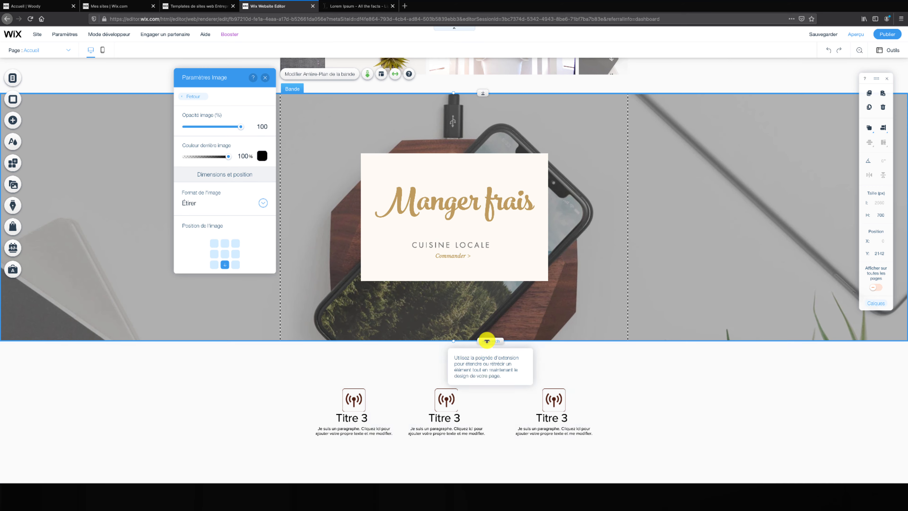
{"action": "left_click_drag", "start_coordinate": [487, 341], "coordinate": [489, 419]}
{"action": "left_click", "coordinate": [547, 172]}
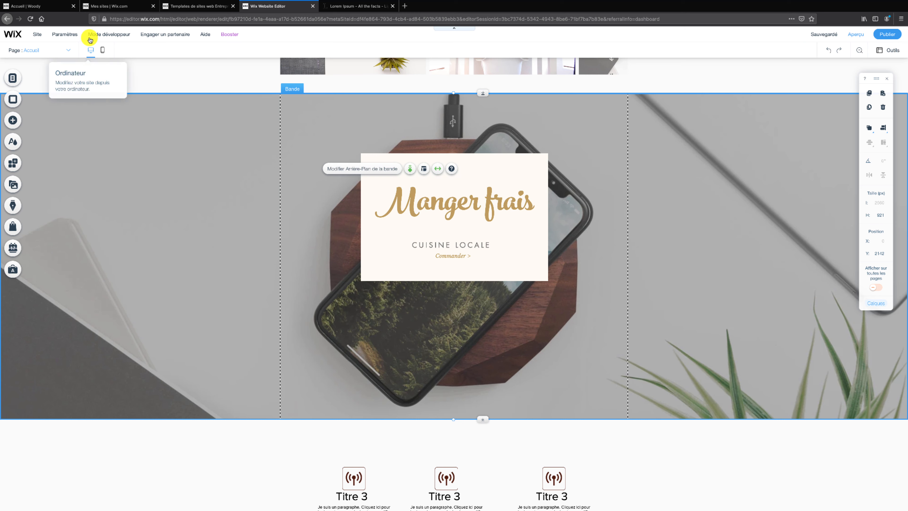
Look at the site's Confidentialité et cookies settings page and return to the editor
{"action": "left_click", "coordinate": [70, 35]}
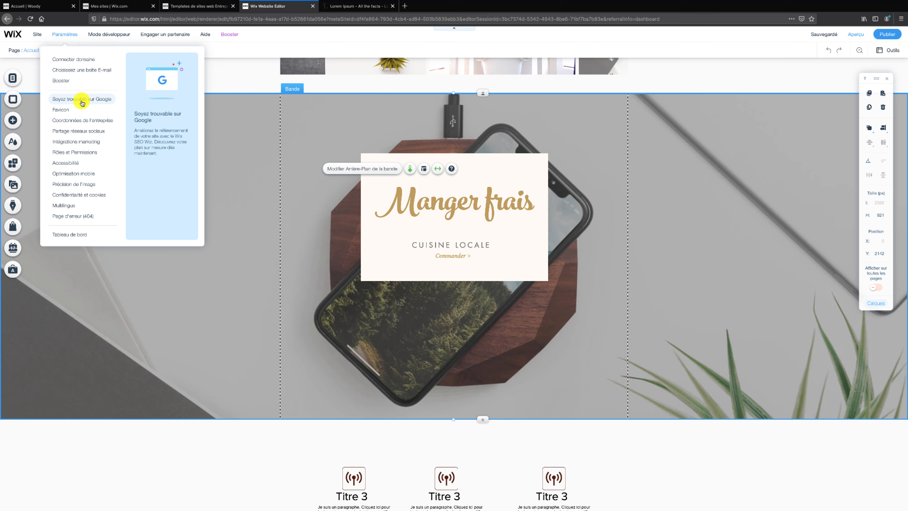
{"action": "left_click", "coordinate": [96, 195]}
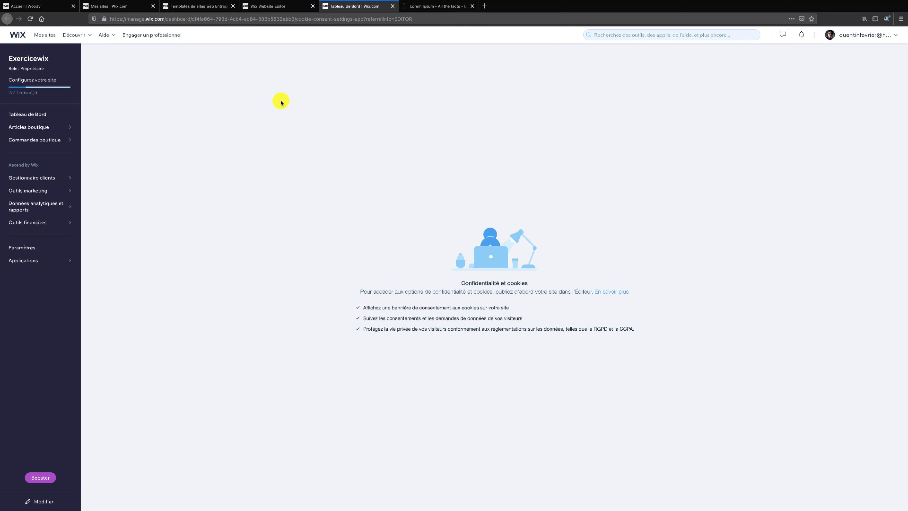
{"action": "left_click", "coordinate": [267, 10]}
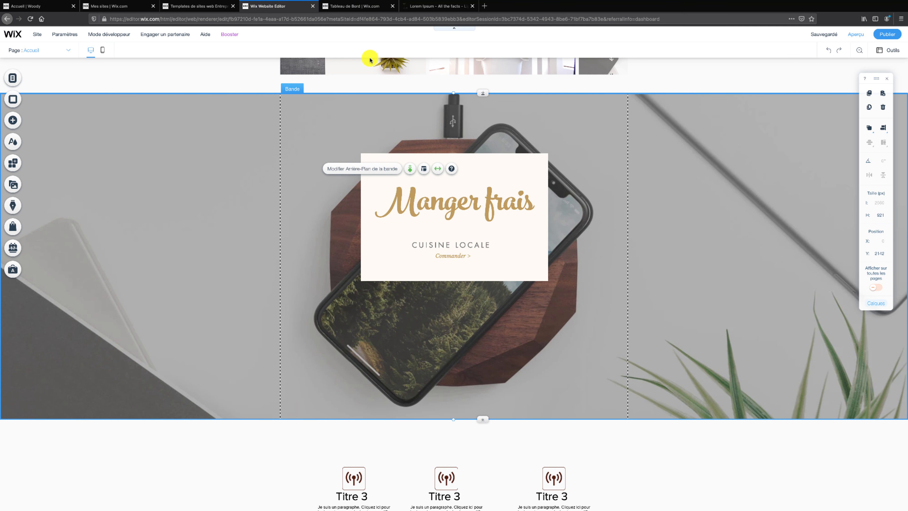
Publish the site, and dismiss the publication dialog and the mobile site prompt
{"action": "left_click", "coordinate": [887, 36]}
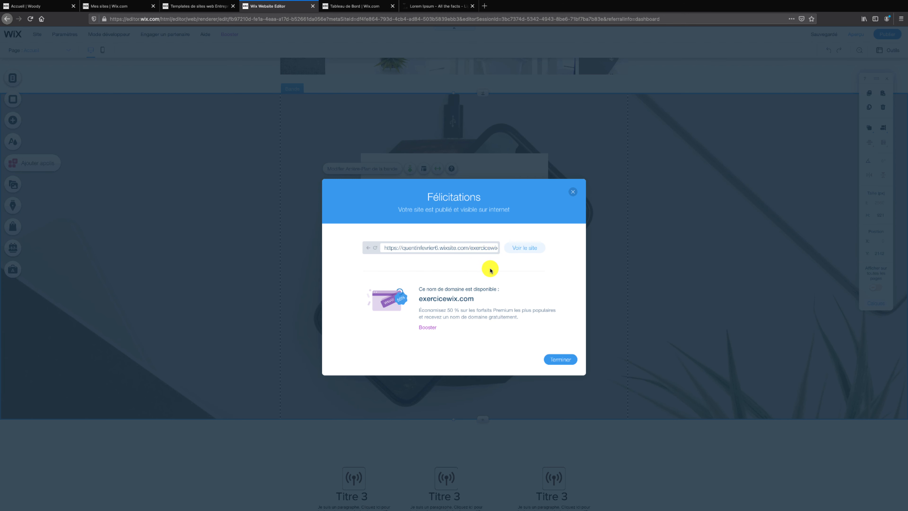
{"action": "left_click", "coordinate": [571, 360]}
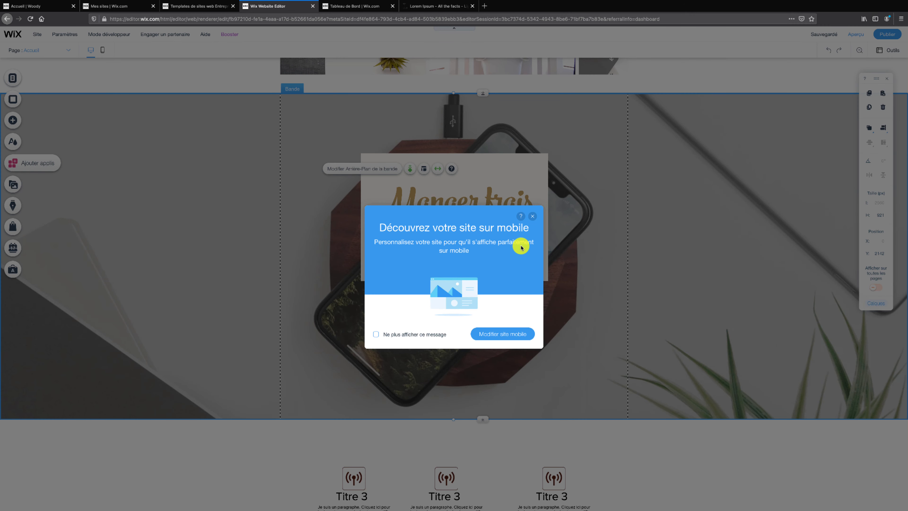
{"action": "left_click", "coordinate": [533, 216]}
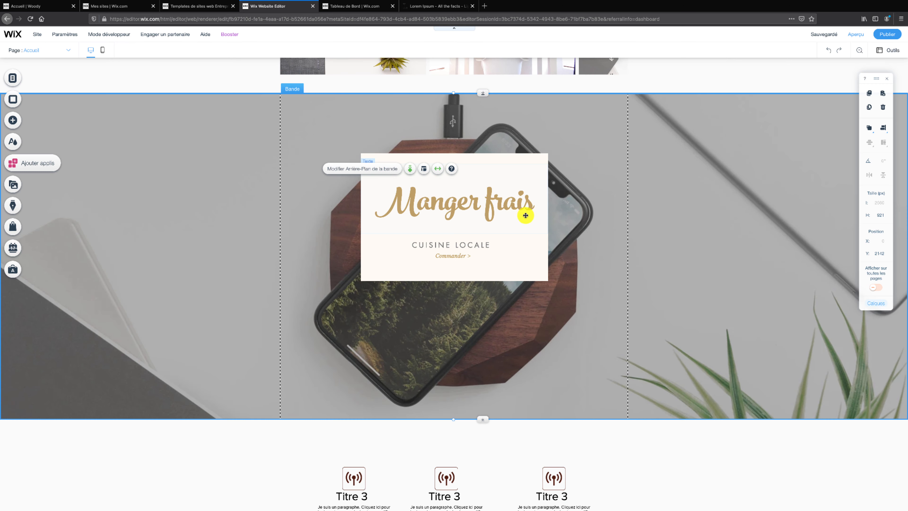
Open the Confidentialité et cookies settings and enable the cookie consent banner with the Sombre colour theme
{"action": "mouse_move", "coordinate": [67, 34]}
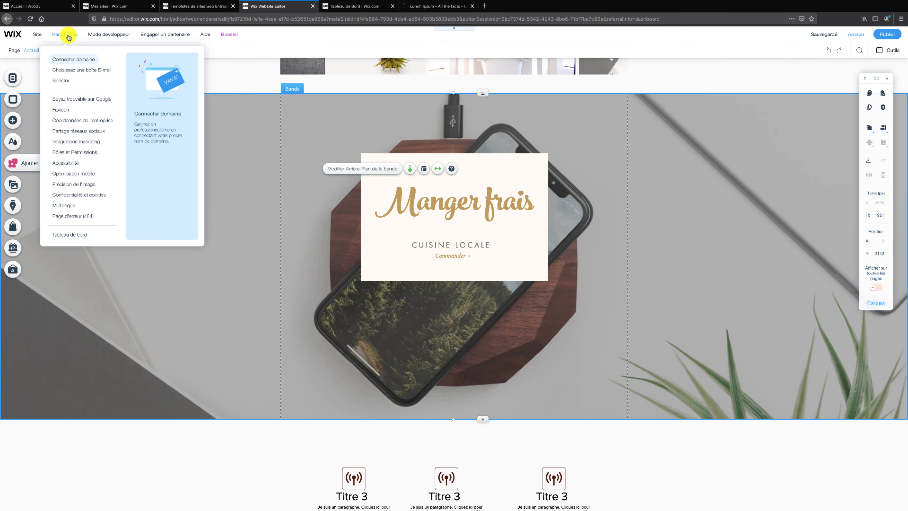
{"action": "left_click", "coordinate": [94, 195]}
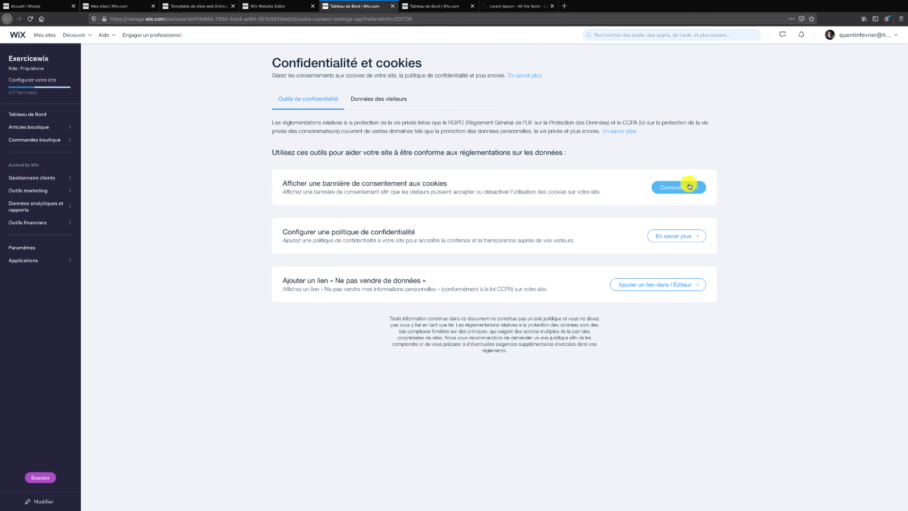
{"action": "left_click", "coordinate": [677, 188]}
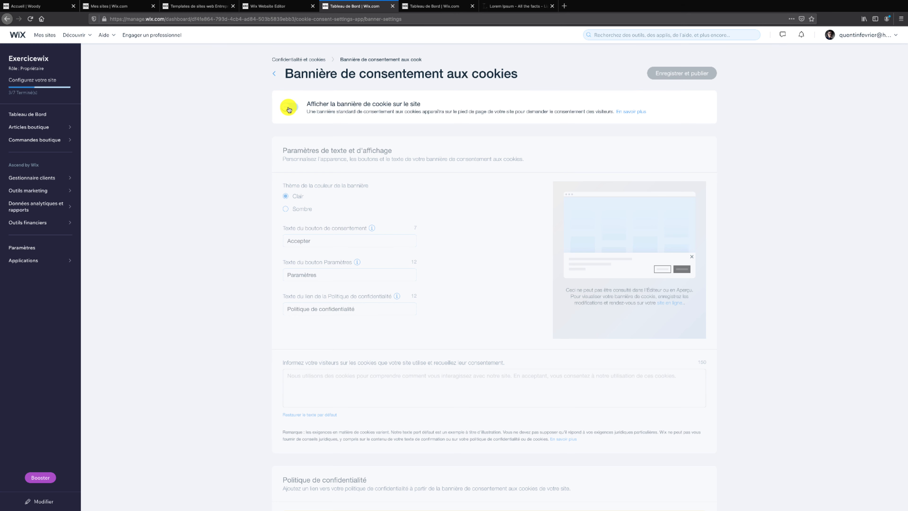
{"action": "left_click", "coordinate": [289, 109]}
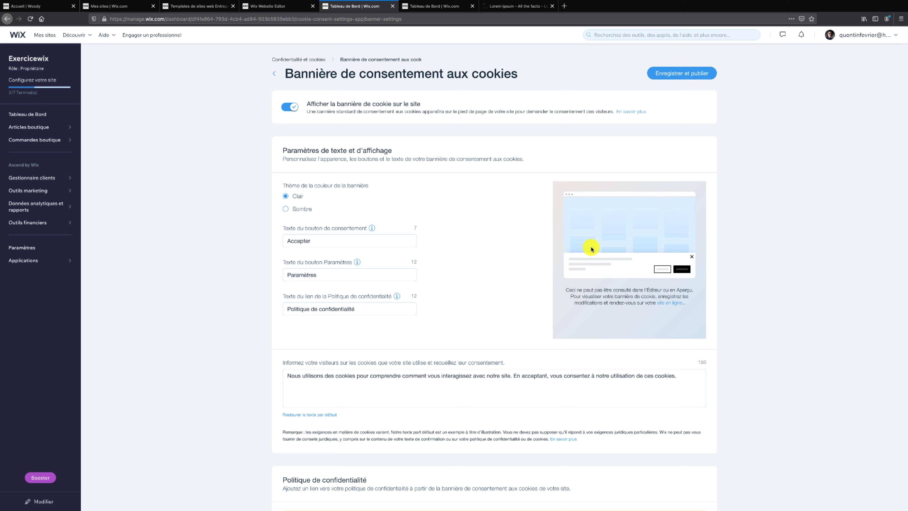
{"action": "left_click", "coordinate": [287, 209]}
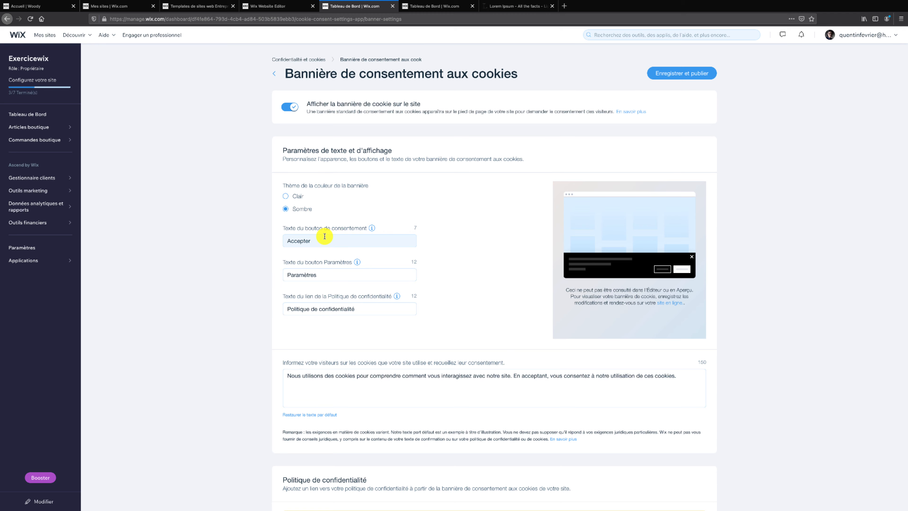
Link the banner's privacy policy to the À propos page, accept the cookie policy requirements, and save and publish the banner
{"action": "scroll", "coordinate": [325, 236], "scroll_direction": "down", "scroll_amount": 6}
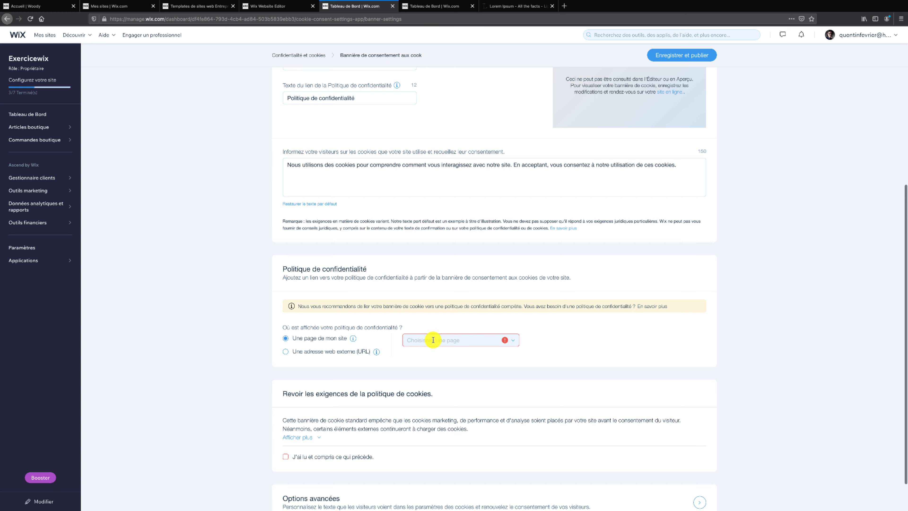
{"action": "left_click", "coordinate": [455, 340]}
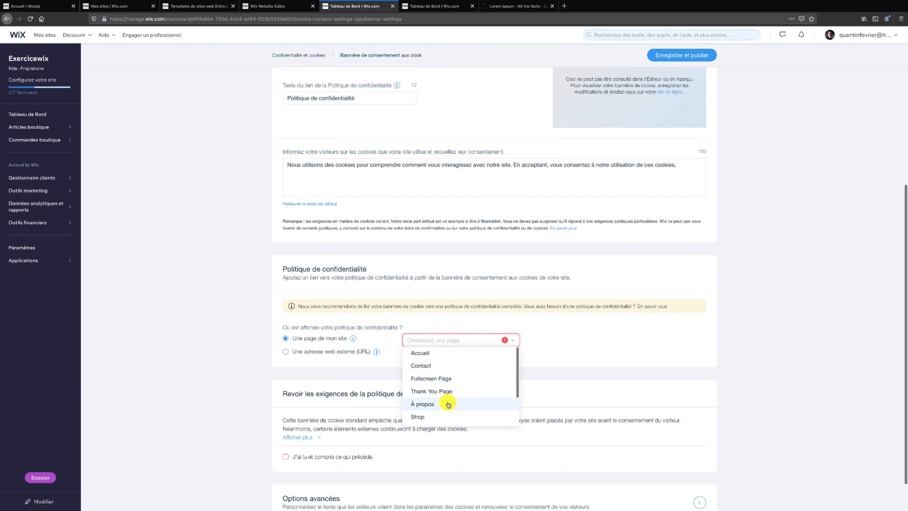
{"action": "left_click", "coordinate": [444, 403]}
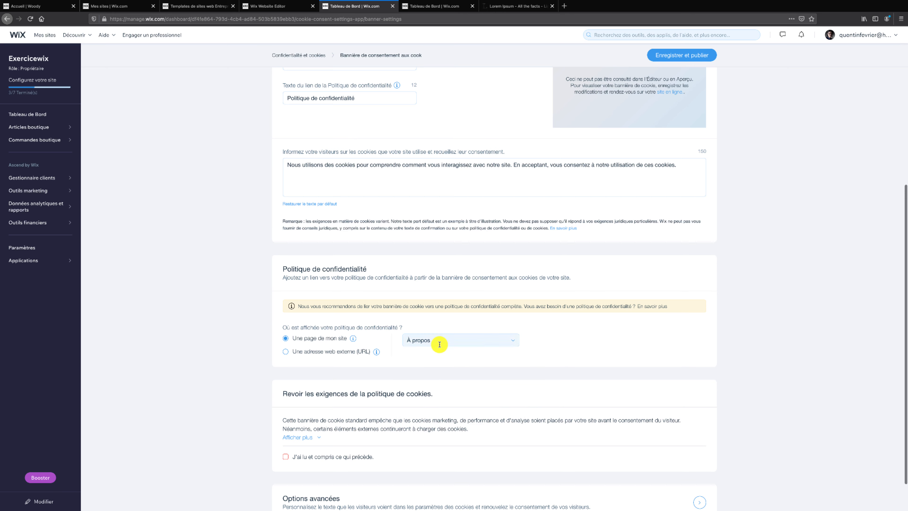
{"action": "scroll", "coordinate": [429, 356], "scroll_direction": "down", "scroll_amount": 2}
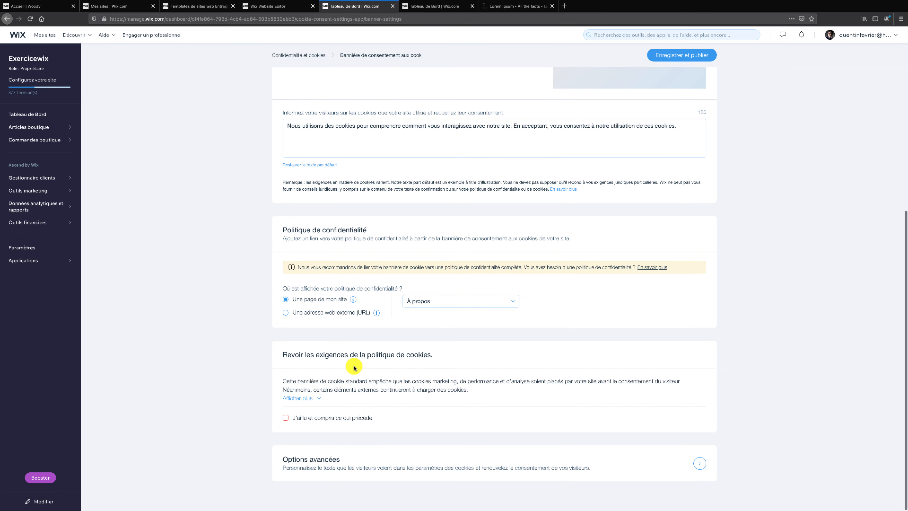
{"action": "left_click", "coordinate": [285, 418]}
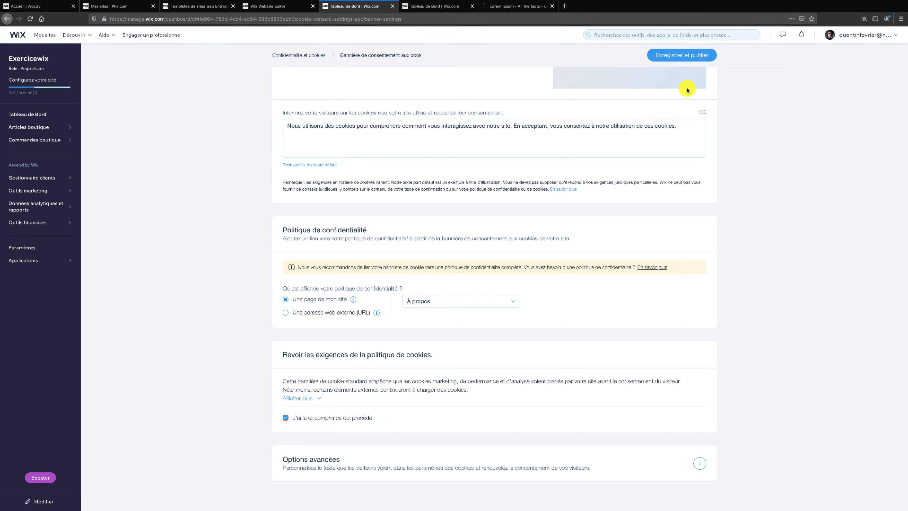
{"action": "left_click", "coordinate": [687, 58]}
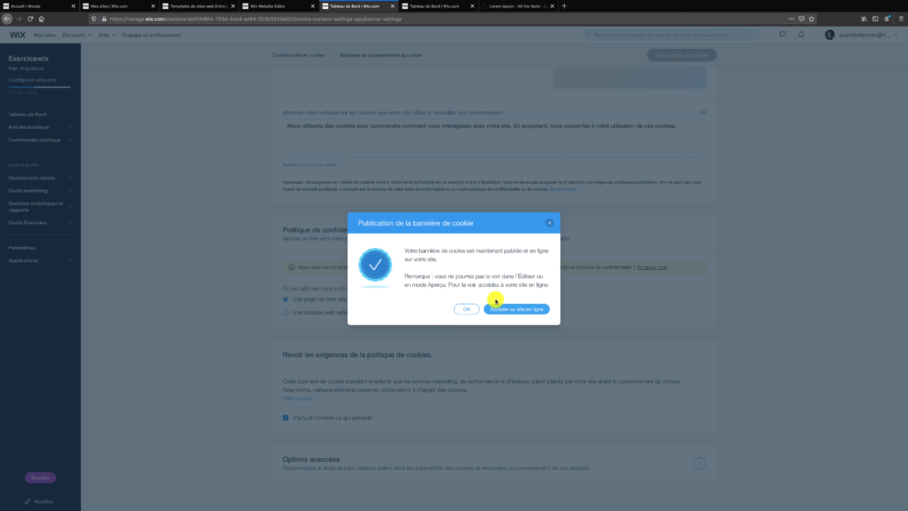
View the cookie banner on the live site and return to the Wix editor
{"action": "left_click", "coordinate": [499, 308]}
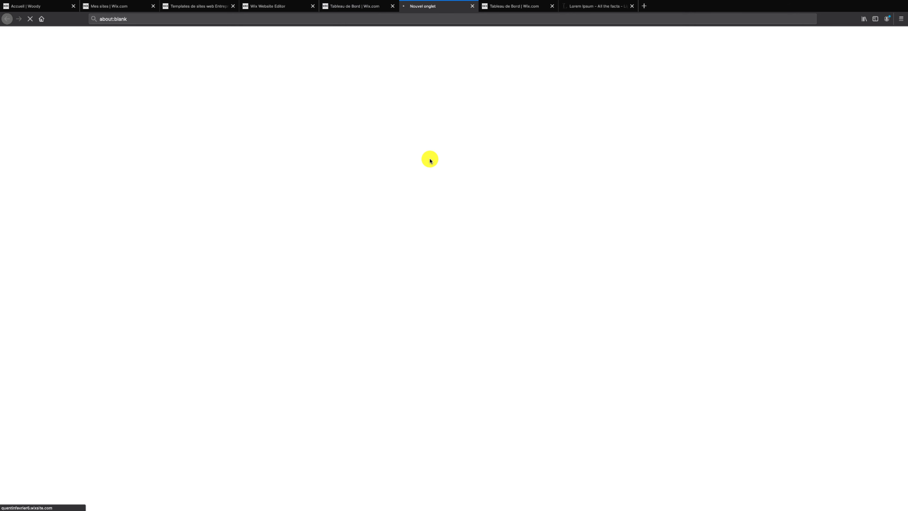
{"action": "scroll", "coordinate": [430, 159], "scroll_direction": "down", "scroll_amount": 5}
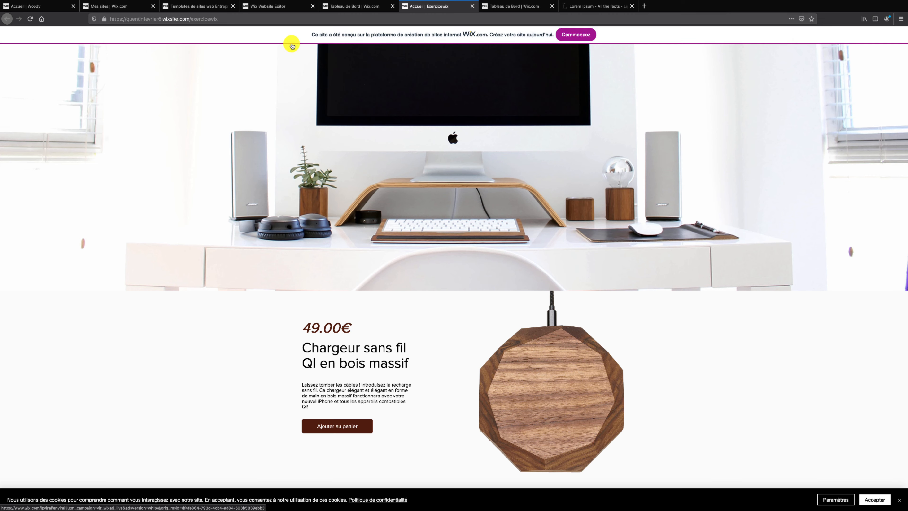
{"action": "left_click", "coordinate": [280, 8]}
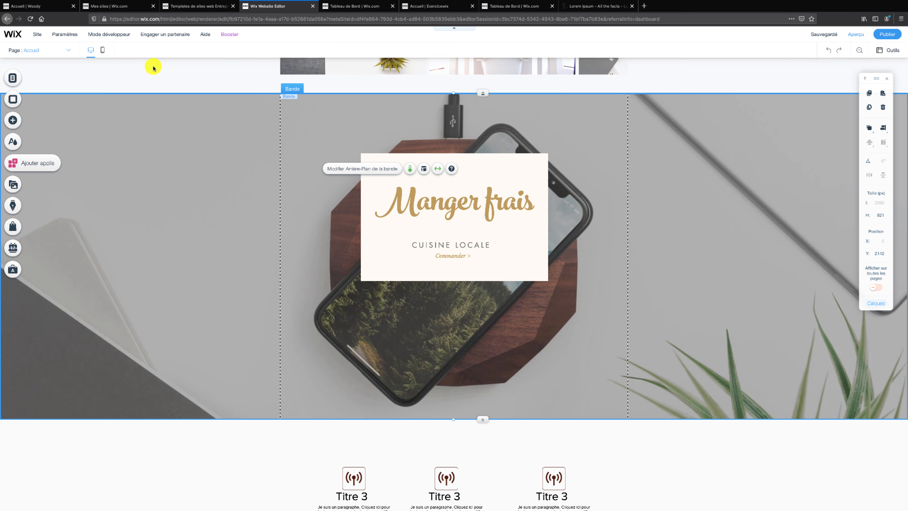
Set up the mobile version with a header that scrolls with the page, floating quick actions and a back-to-top button, and enter the mobile editor
{"action": "left_click", "coordinate": [104, 52]}
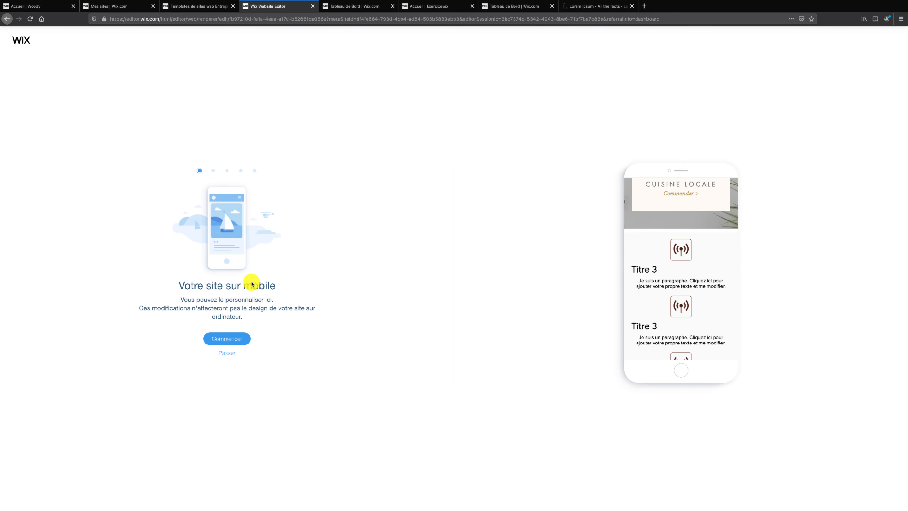
{"action": "left_click", "coordinate": [233, 339]}
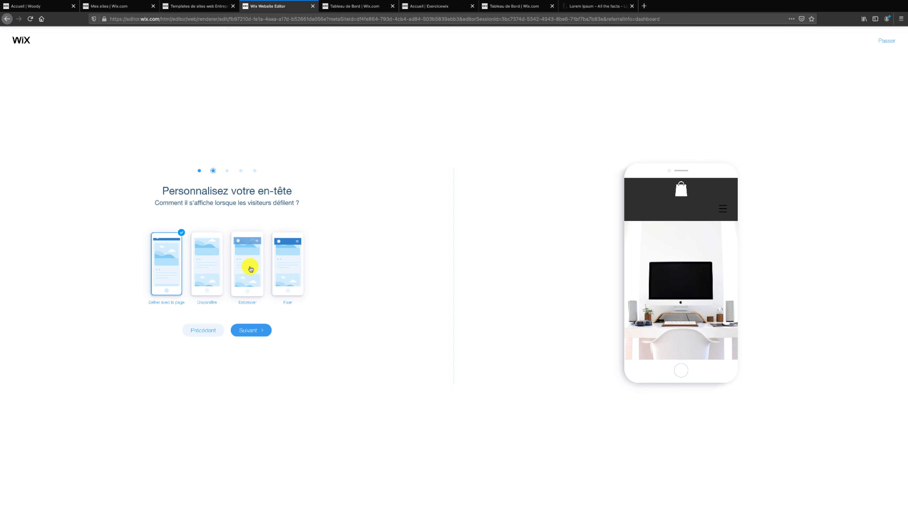
{"action": "left_click", "coordinate": [264, 330]}
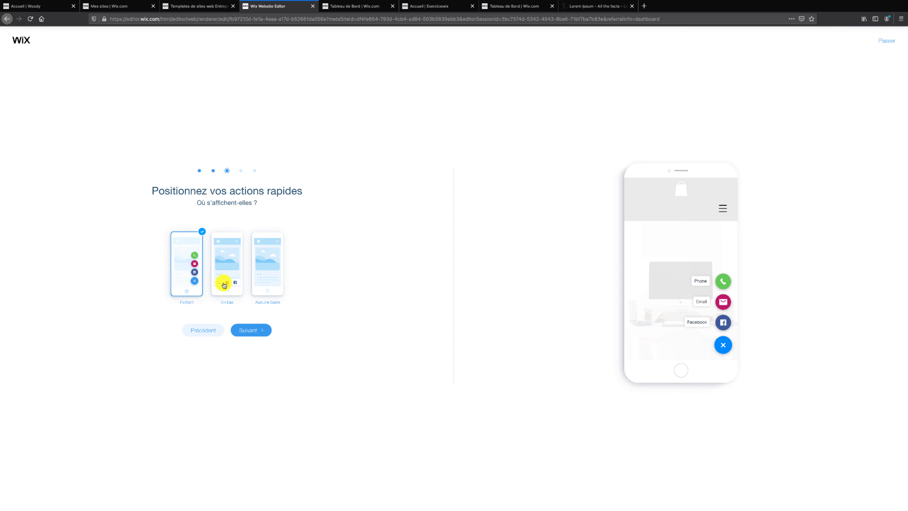
{"action": "left_click", "coordinate": [258, 327]}
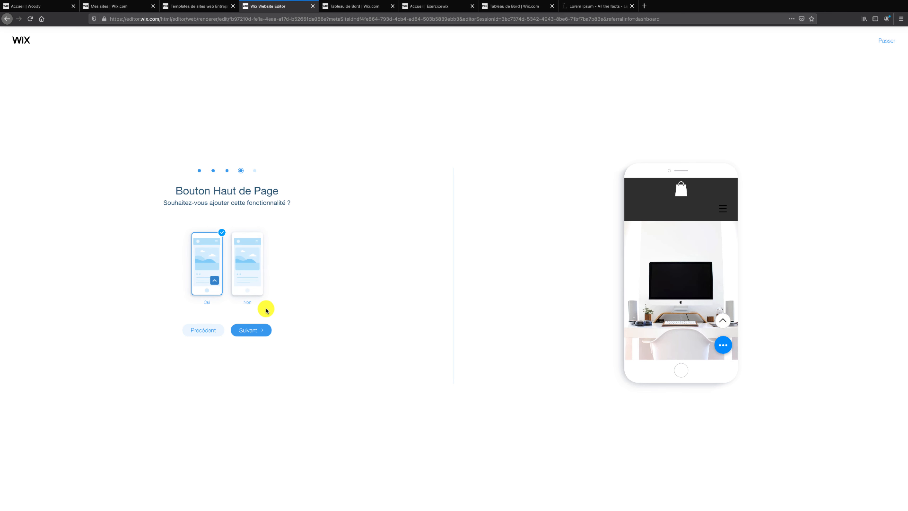
{"action": "left_click", "coordinate": [260, 332]}
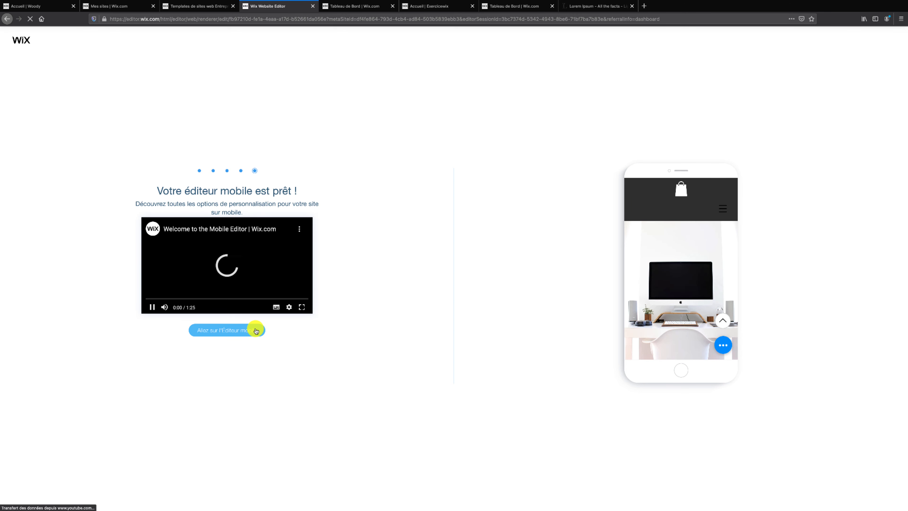
{"action": "left_click", "coordinate": [152, 307]}
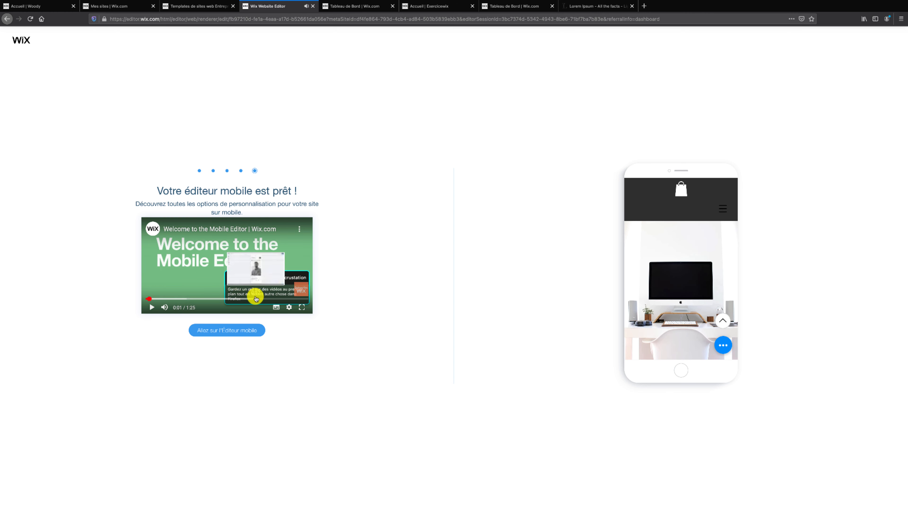
{"action": "left_click", "coordinate": [247, 330]}
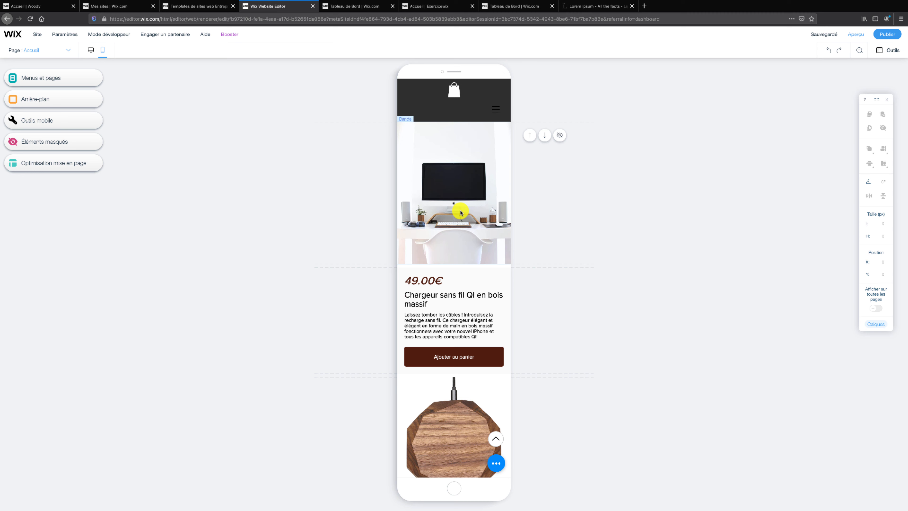
Centre-align the first Titre 3 heading in the strip below the Manger frais banner on the mobile page, and save the site
{"action": "scroll", "coordinate": [443, 211], "scroll_direction": "down", "scroll_amount": 2}
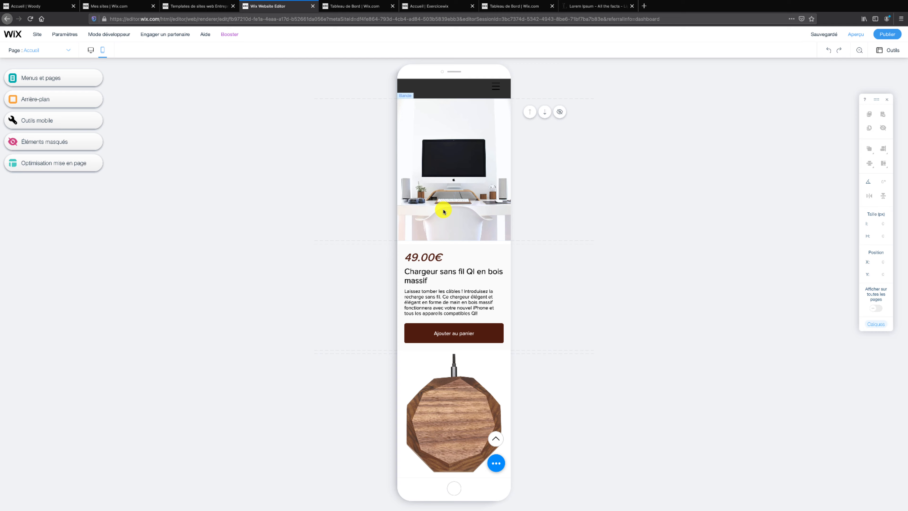
{"action": "scroll", "coordinate": [444, 211], "scroll_direction": "down", "scroll_amount": 5}
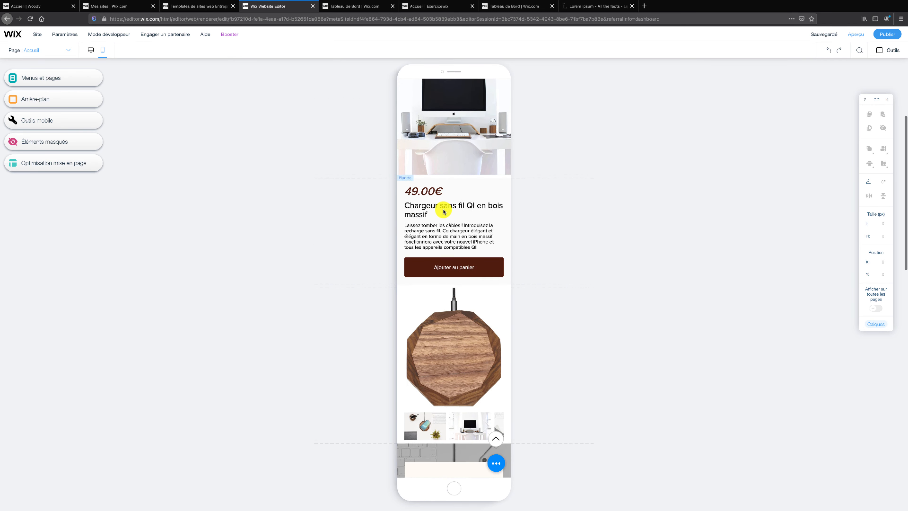
{"action": "scroll", "coordinate": [443, 211], "scroll_direction": "down", "scroll_amount": 10}
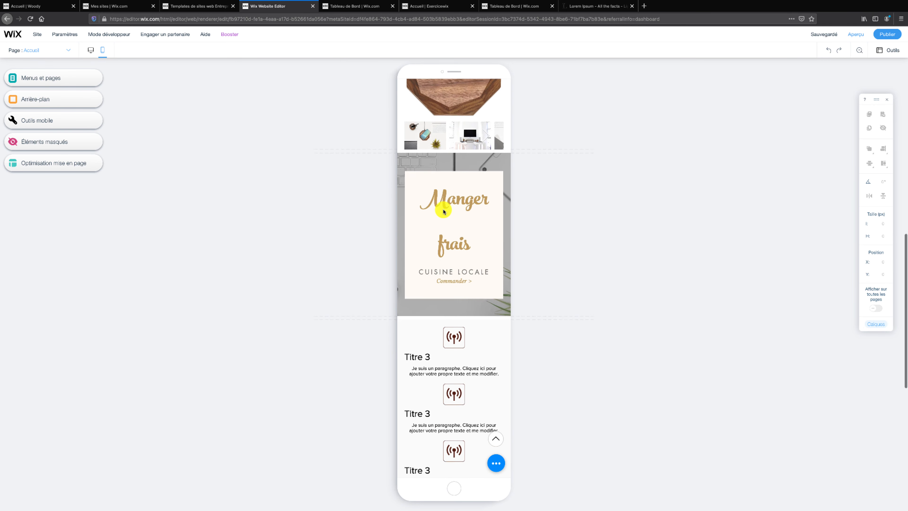
{"action": "scroll", "coordinate": [444, 211], "scroll_direction": "down", "scroll_amount": 2}
{"action": "left_click", "coordinate": [415, 239]}
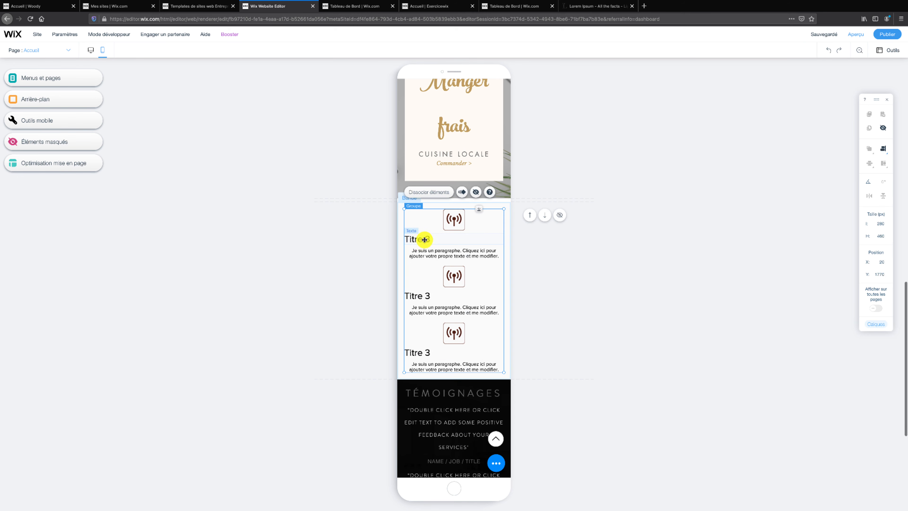
{"action": "left_click", "coordinate": [424, 239]}
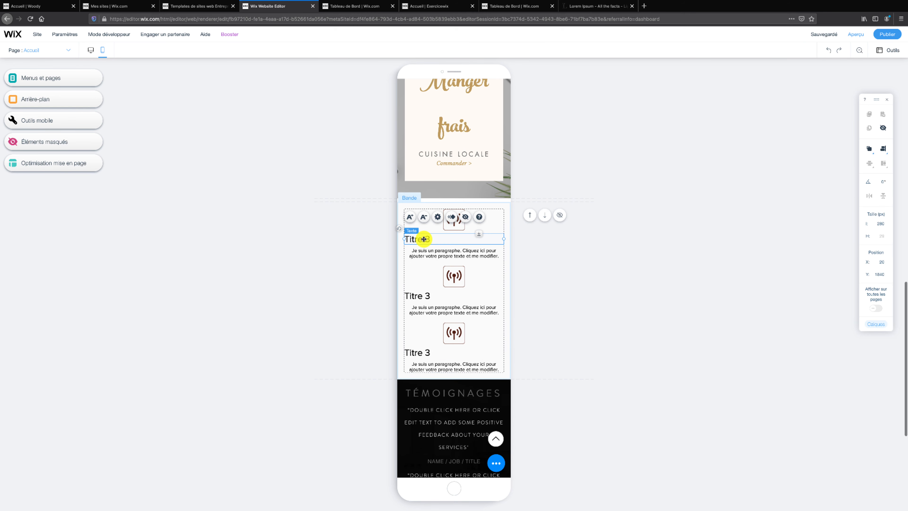
{"action": "left_click", "coordinate": [438, 217]}
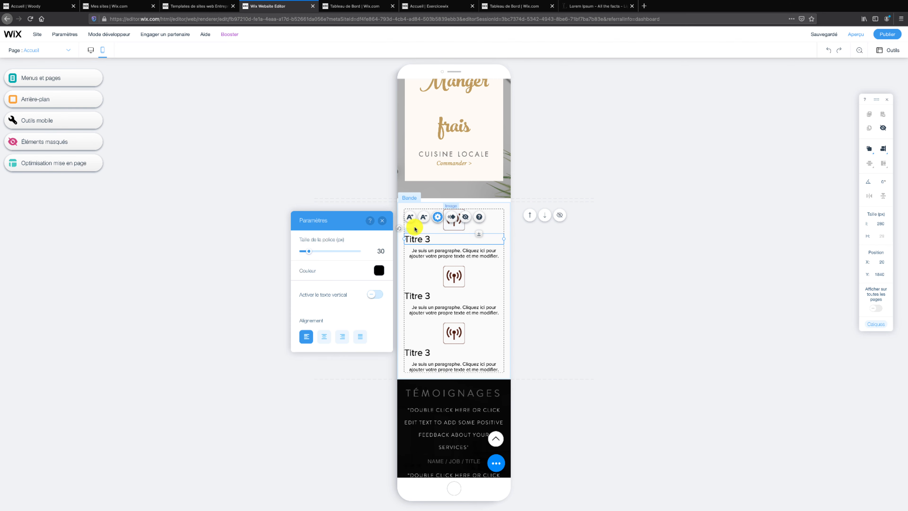
{"action": "left_click", "coordinate": [324, 336]}
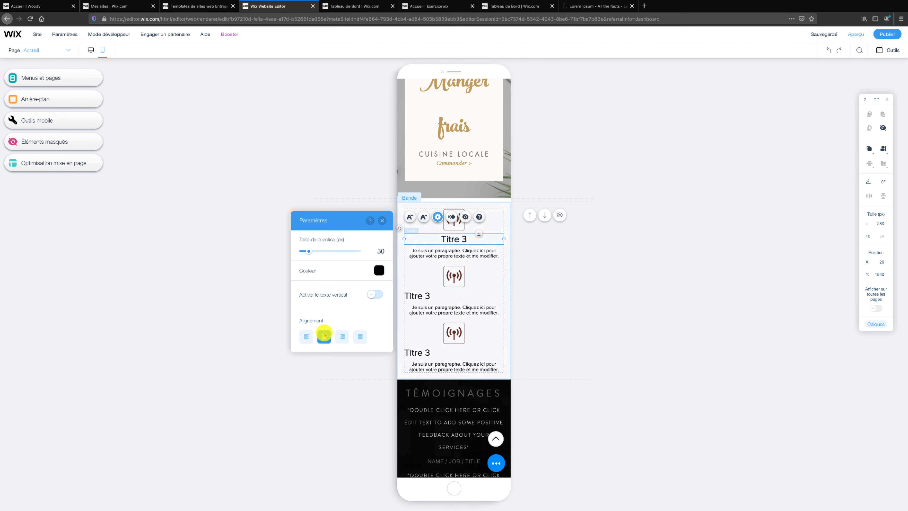
{"action": "left_click", "coordinate": [430, 279]}
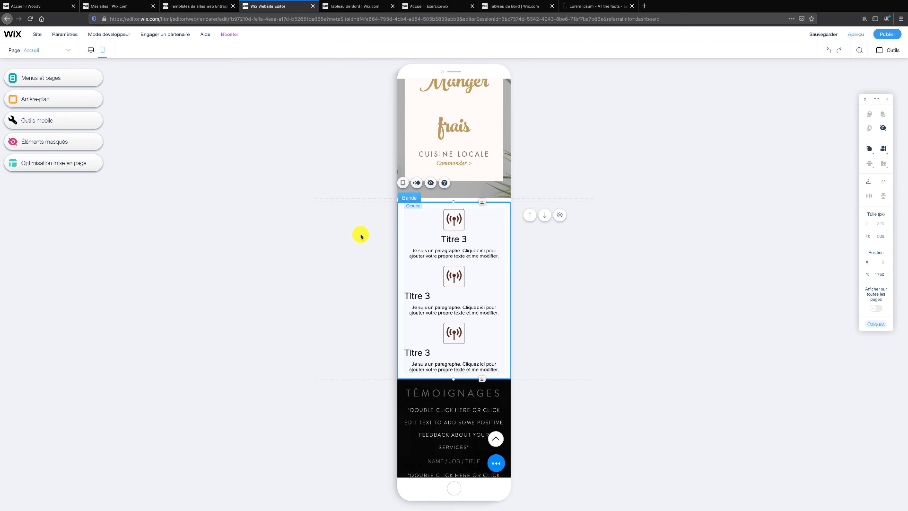
{"action": "scroll", "coordinate": [452, 261], "scroll_direction": "down", "scroll_amount": 2}
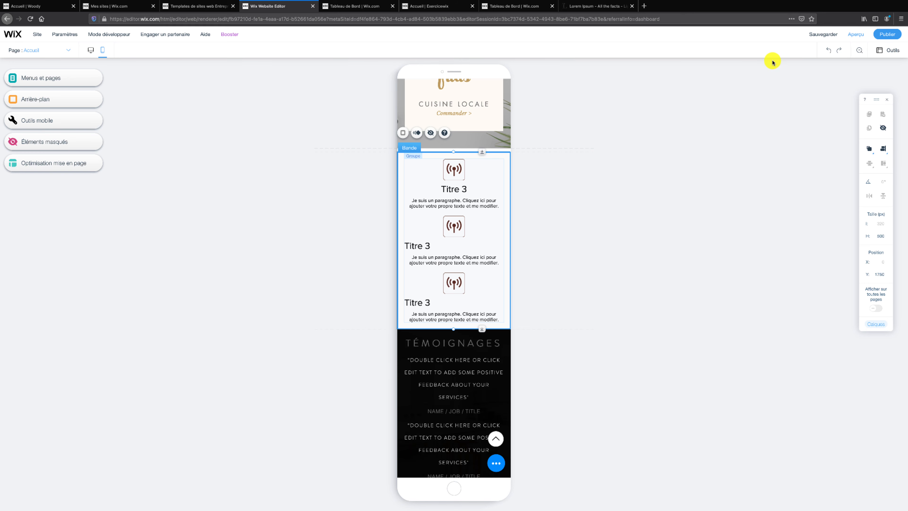
{"action": "left_click", "coordinate": [819, 41]}
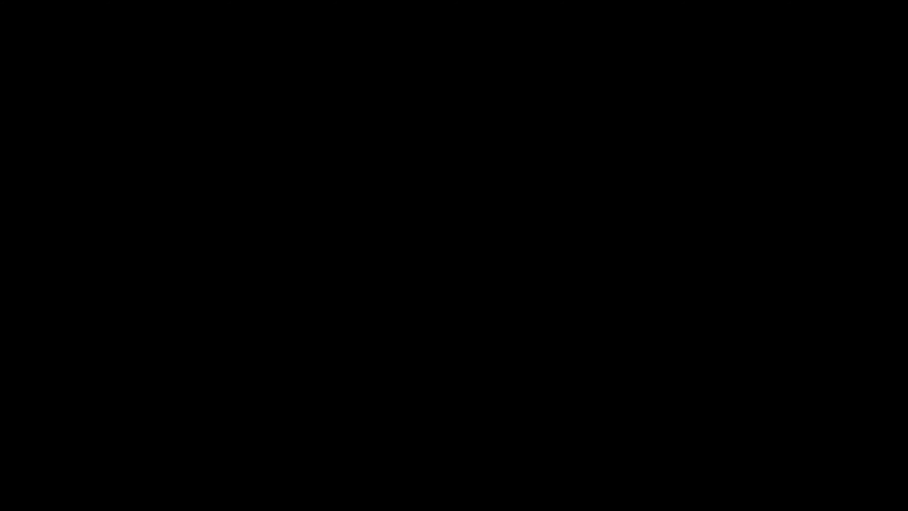